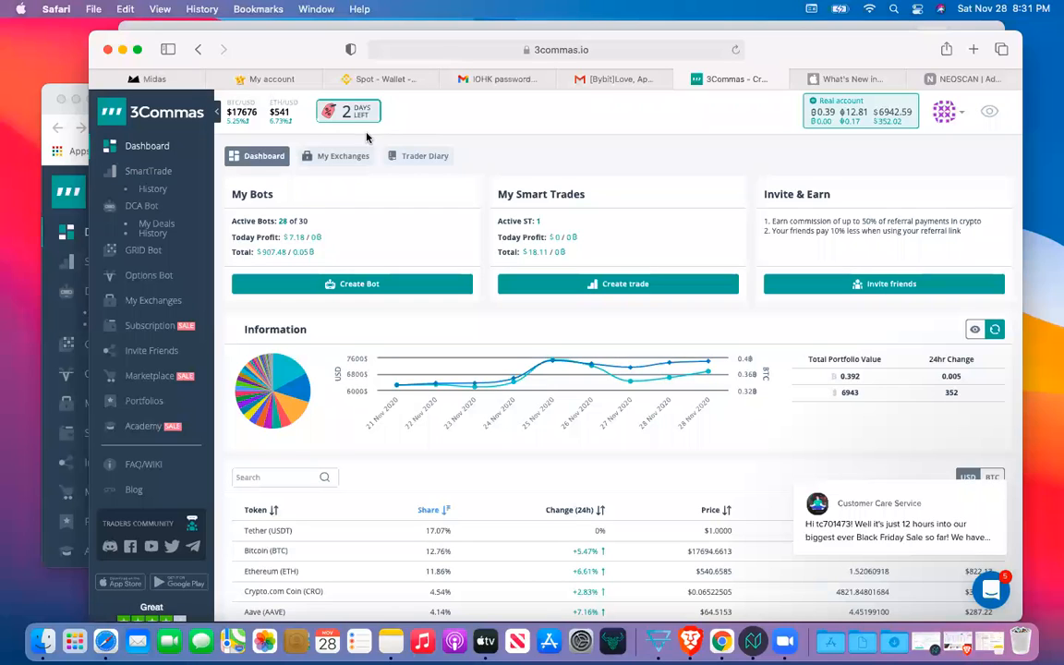
Step: Open the subscription plans and compare the yearly prices and features of the Starter, Advanced and Pro plans
{"action": "left_click", "coordinate": [166, 328]}
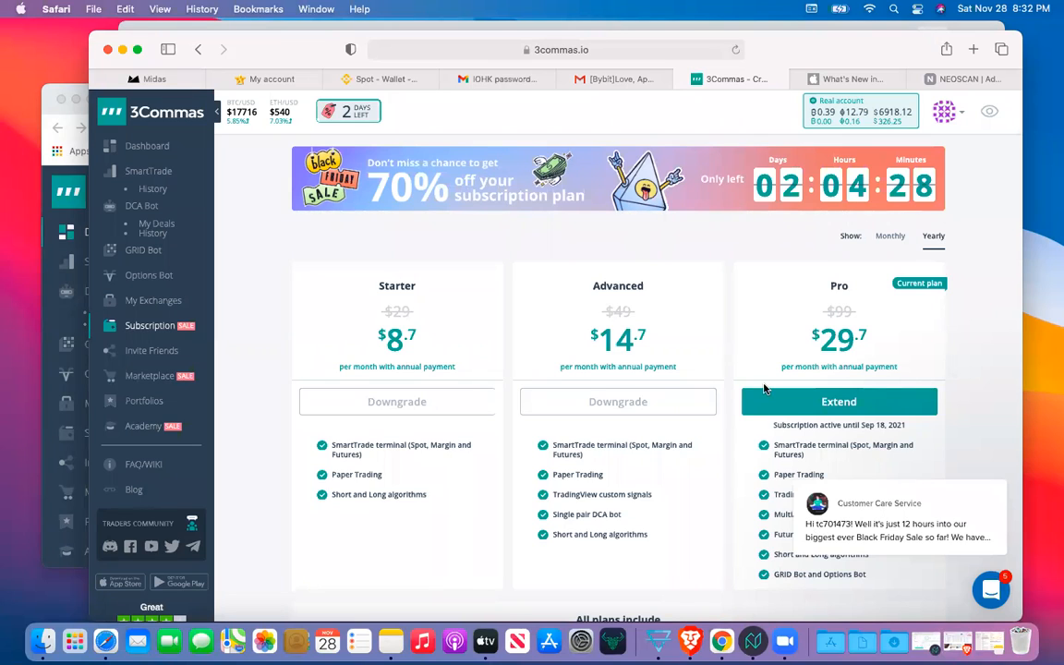
{"action": "scroll", "coordinate": [966, 377], "scroll_direction": "down", "scroll_amount": 3}
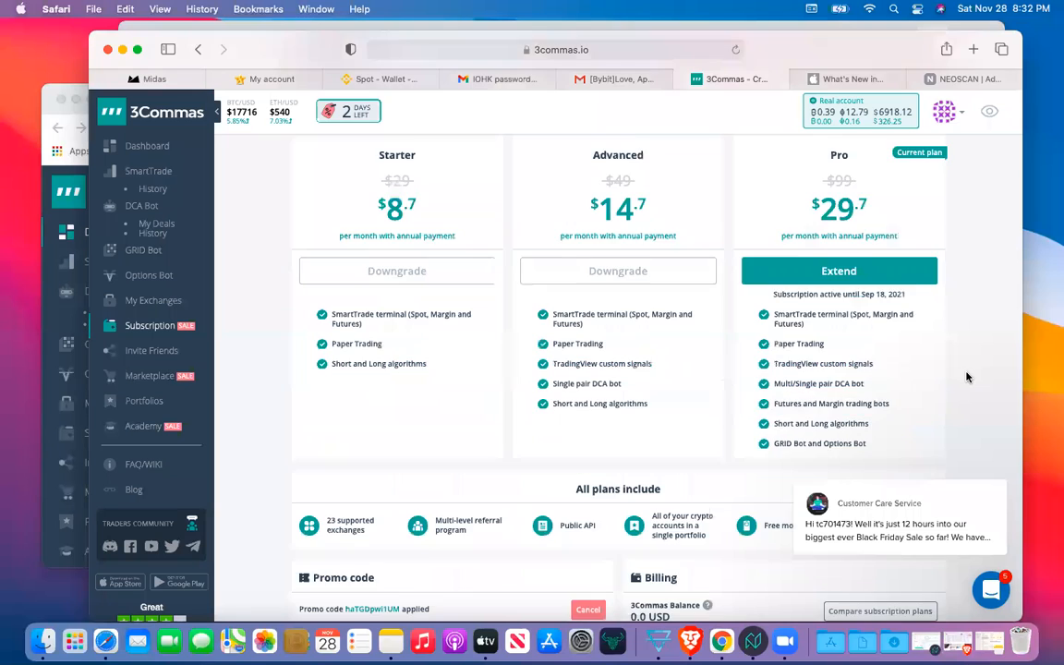
{"action": "scroll", "coordinate": [966, 376], "scroll_direction": "down", "scroll_amount": 2}
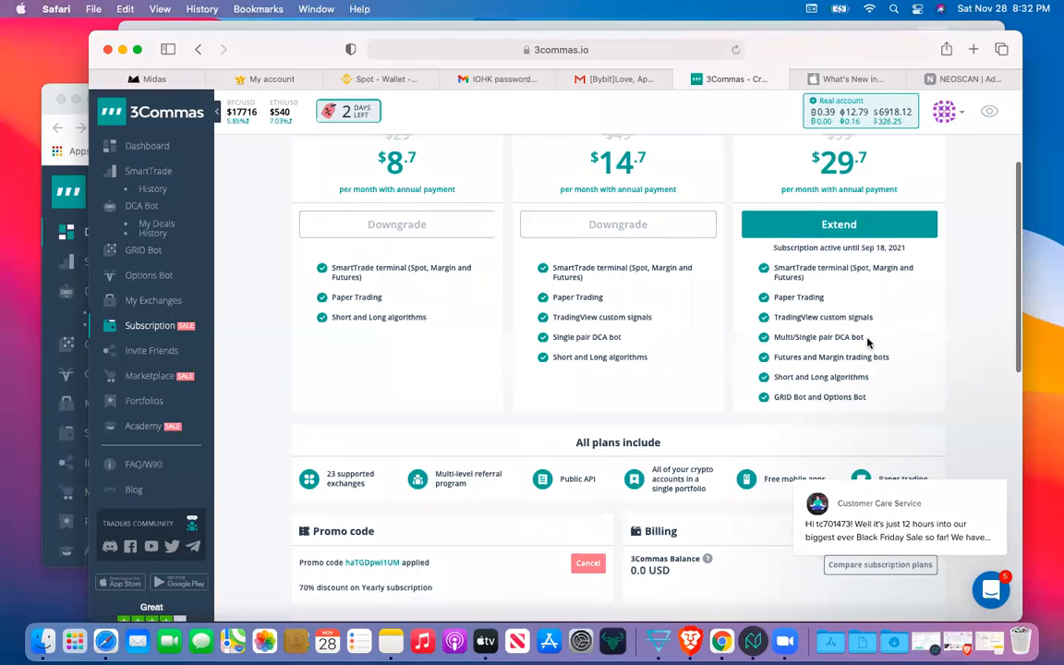
{"action": "scroll", "coordinate": [868, 342], "scroll_direction": "up", "scroll_amount": 3}
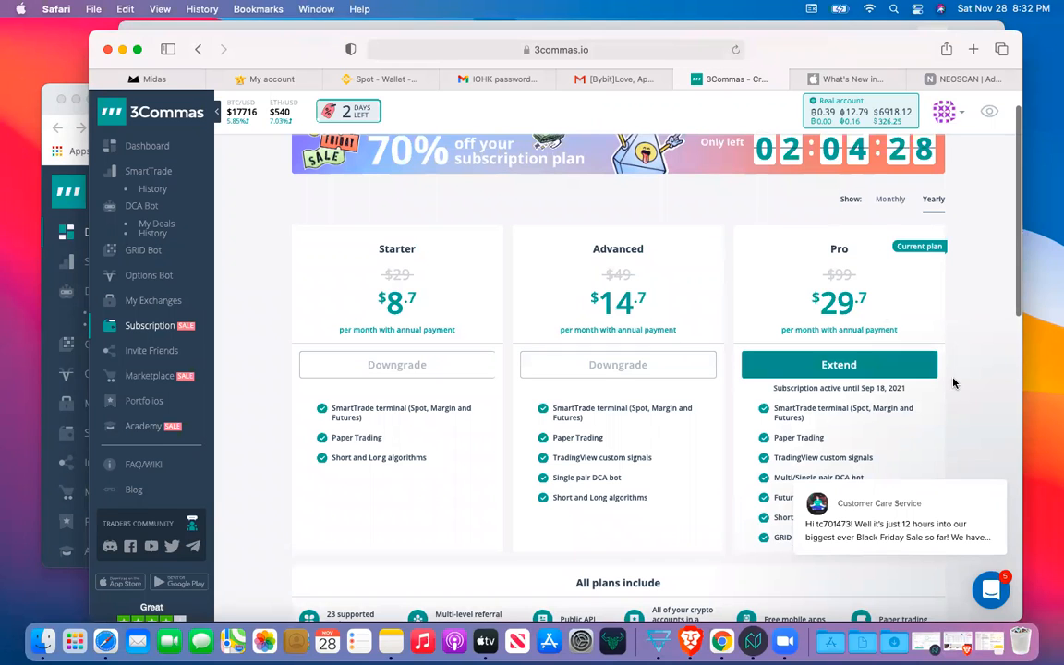
{"action": "scroll", "coordinate": [983, 384], "scroll_direction": "down", "scroll_amount": 2}
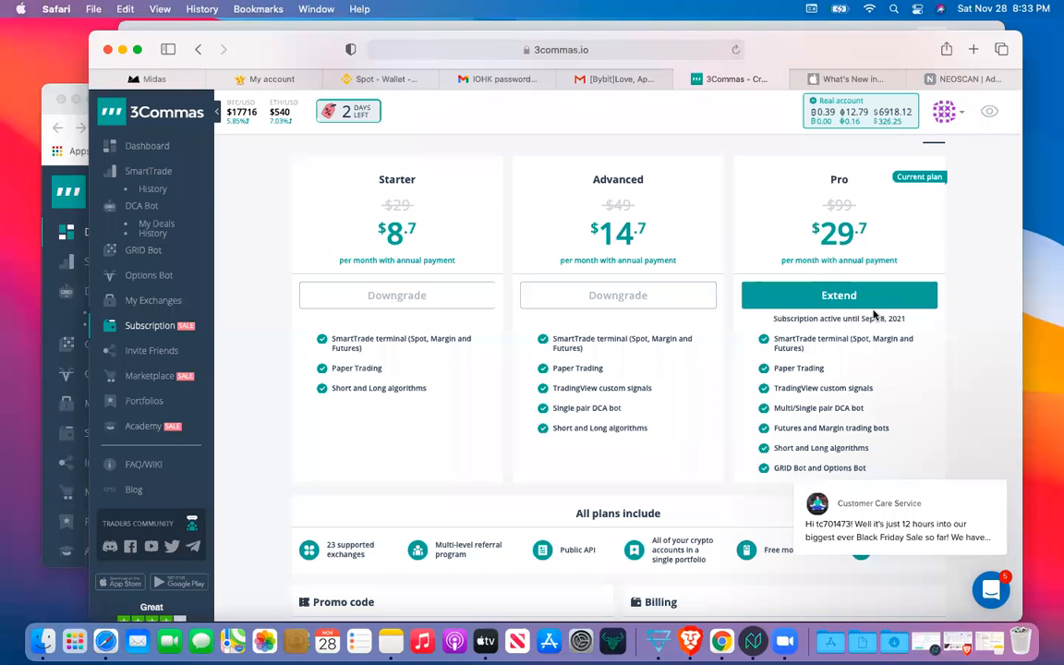
{"action": "scroll", "coordinate": [957, 356], "scroll_direction": "down", "scroll_amount": 2}
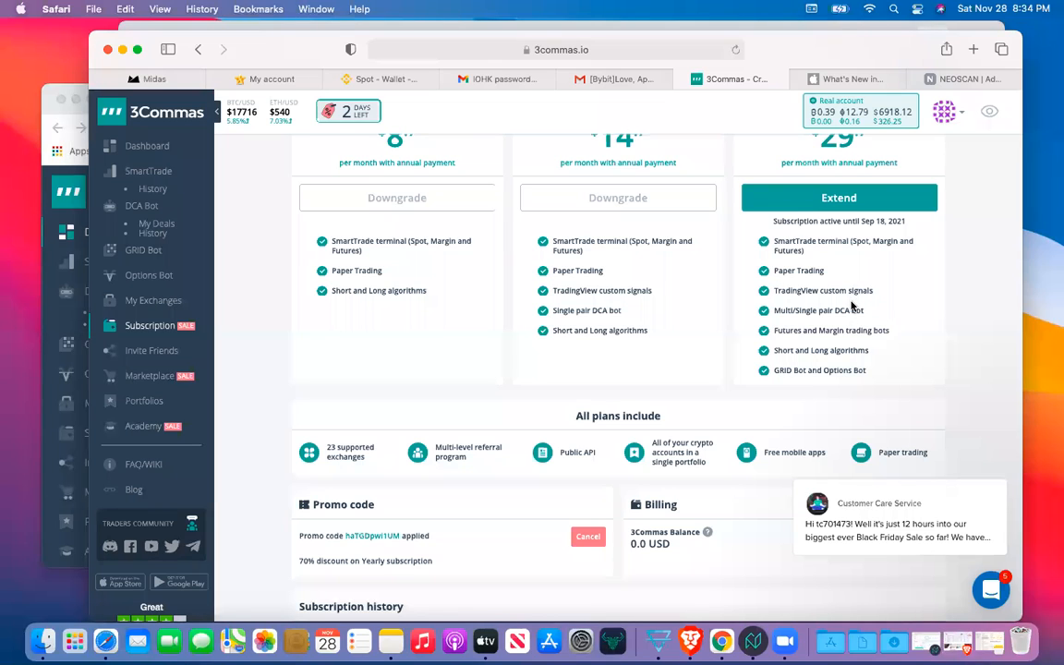
{"action": "scroll", "coordinate": [852, 306], "scroll_direction": "up", "scroll_amount": 5}
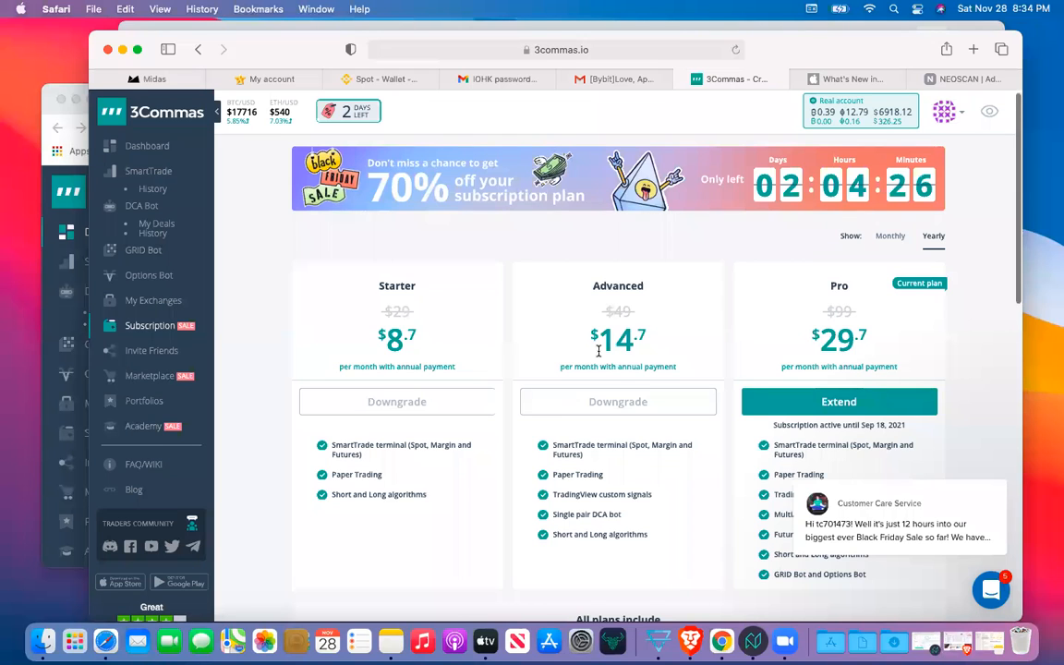
{"action": "scroll", "coordinate": [599, 351], "scroll_direction": "down", "scroll_amount": 5}
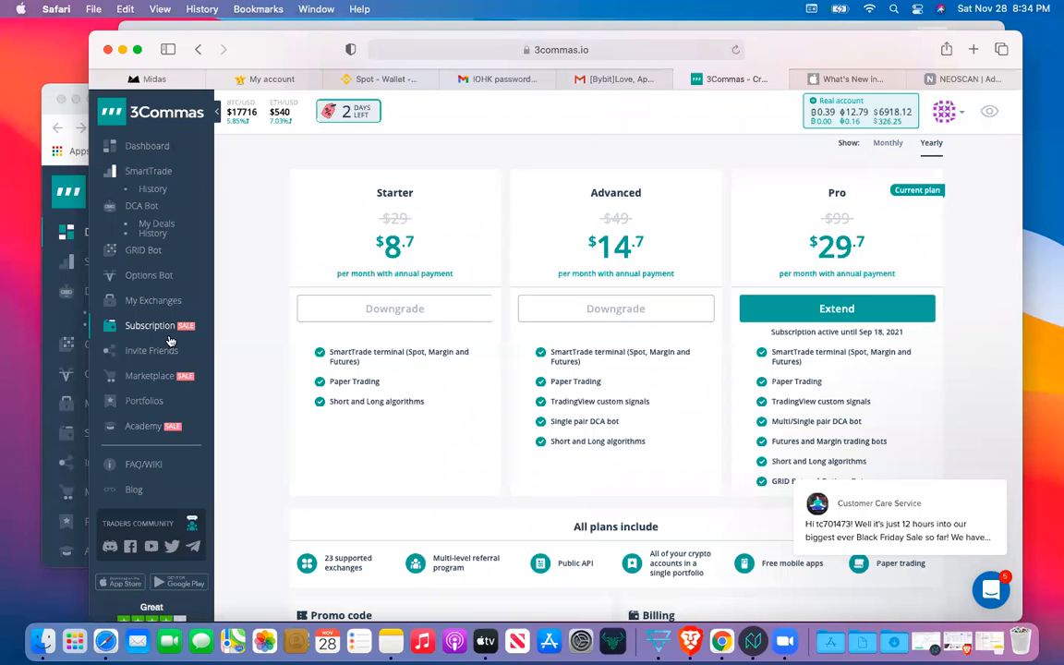
Step: Examine the promo code, billing and subscription history sections of the subscription page
{"action": "scroll", "coordinate": [718, 445], "scroll_direction": "down", "scroll_amount": 5}
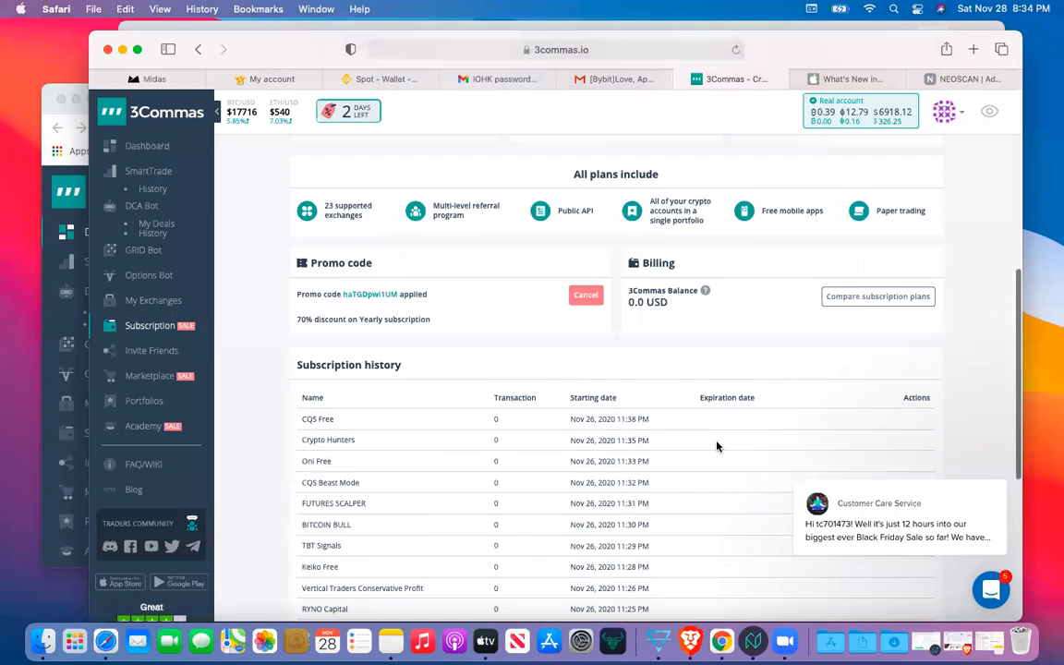
{"action": "scroll", "coordinate": [716, 446], "scroll_direction": "down", "scroll_amount": 3}
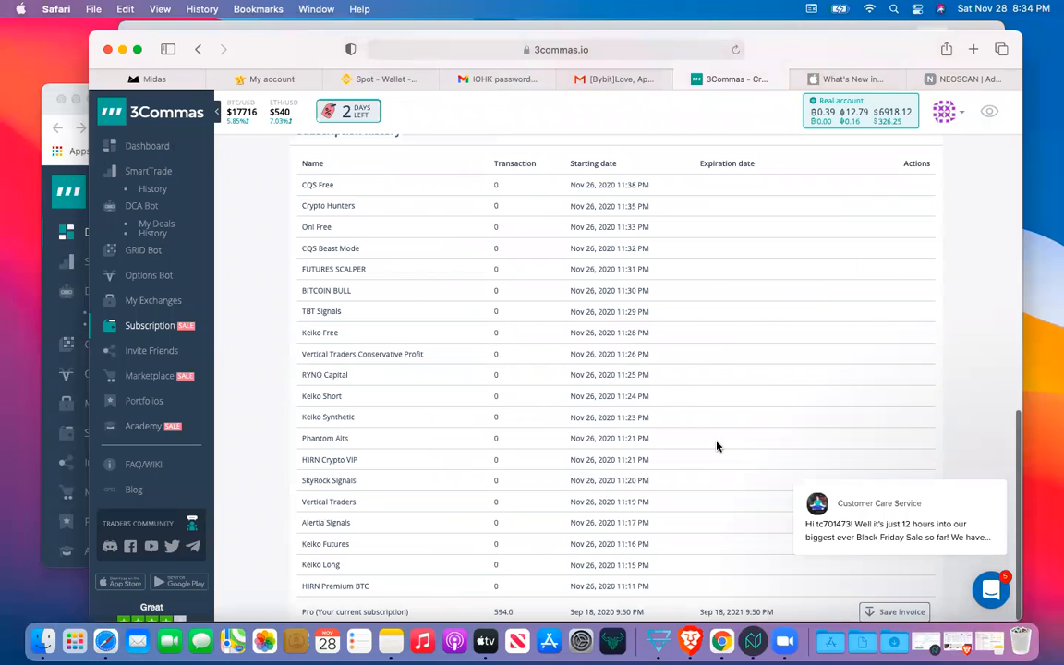
{"action": "scroll", "coordinate": [717, 446], "scroll_direction": "up", "scroll_amount": 3}
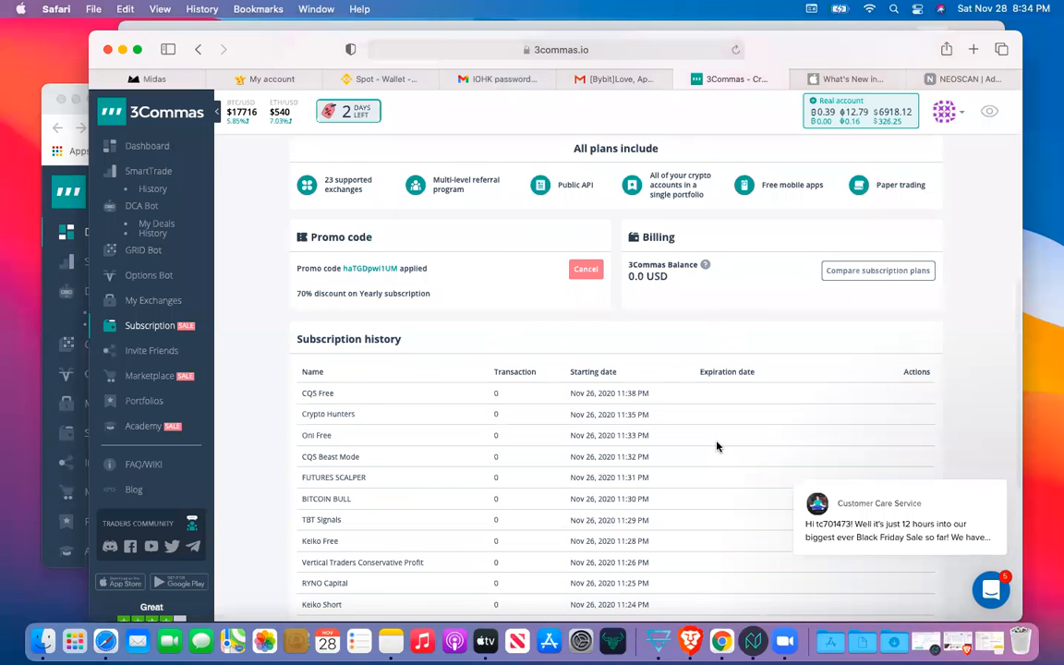
{"action": "scroll", "coordinate": [717, 446], "scroll_direction": "down", "scroll_amount": 3}
{"action": "scroll", "coordinate": [717, 446], "scroll_direction": "down", "scroll_amount": 1}
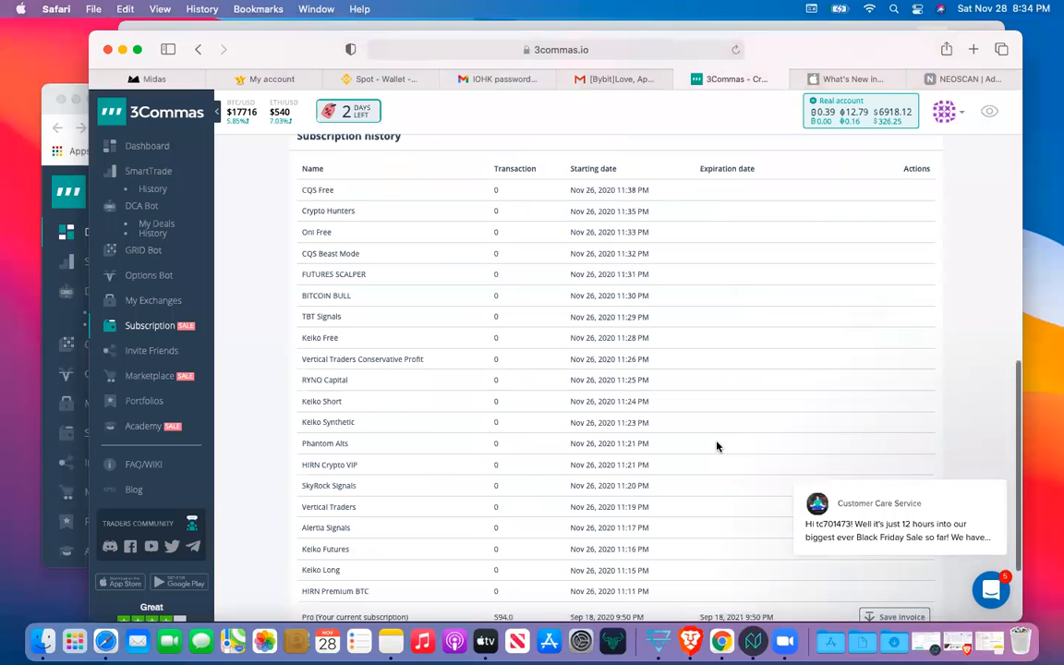
{"action": "scroll", "coordinate": [717, 446], "scroll_direction": "up", "scroll_amount": 3}
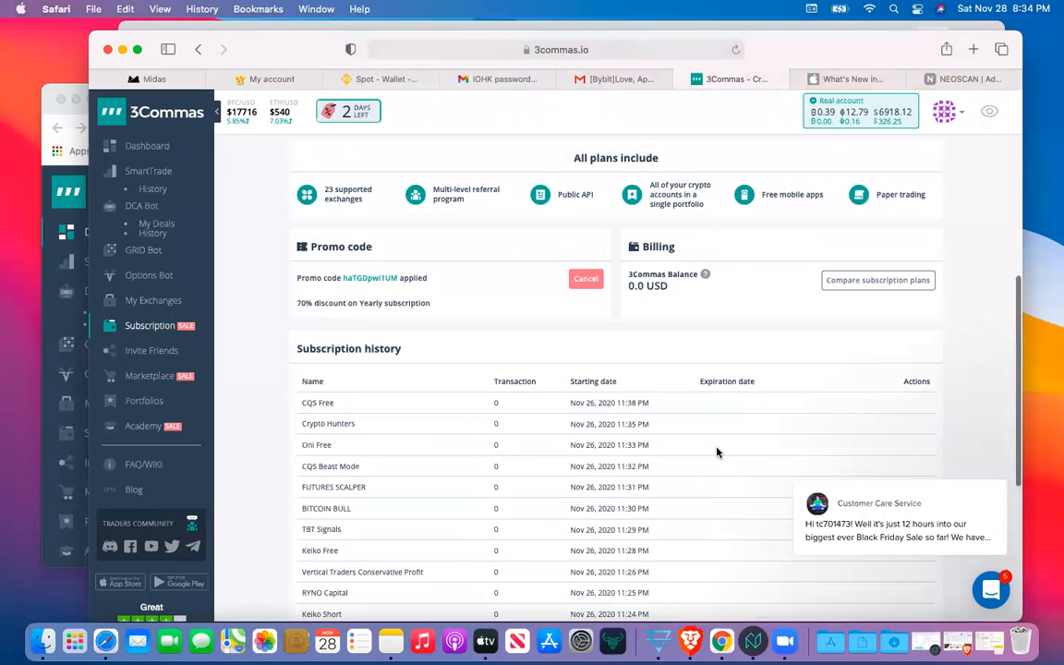
{"action": "scroll", "coordinate": [717, 451], "scroll_direction": "up", "scroll_amount": 3}
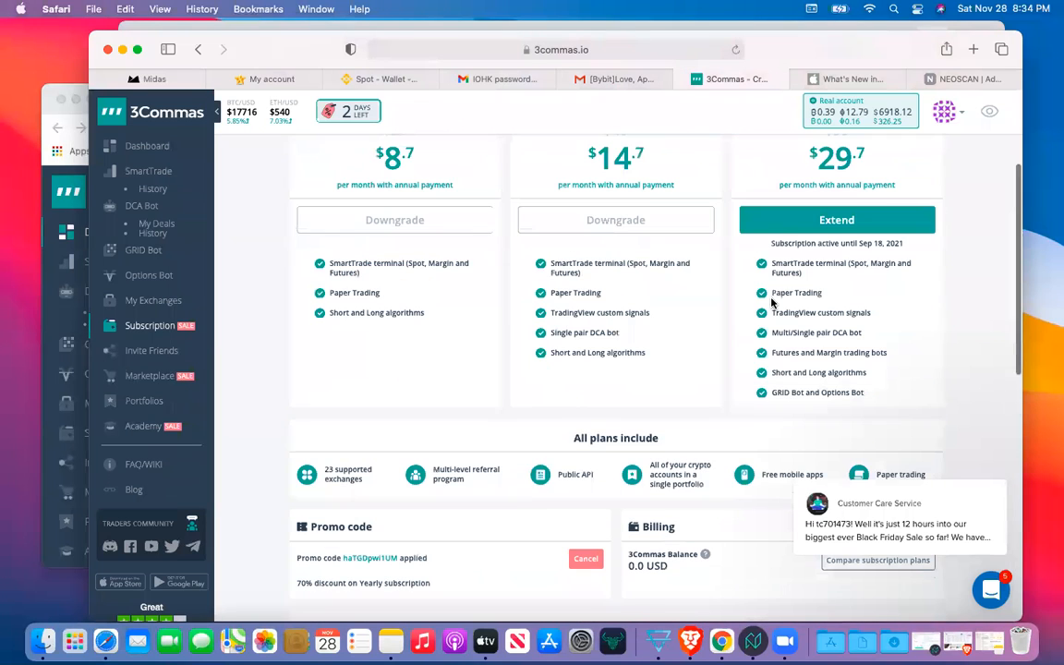
Step: Check the cryptocurrency payment choices for extending the yearly Pro plan, trying ETH and USDT (ERC20), and close the purchase confirmation without paying
{"action": "left_click", "coordinate": [851, 221]}
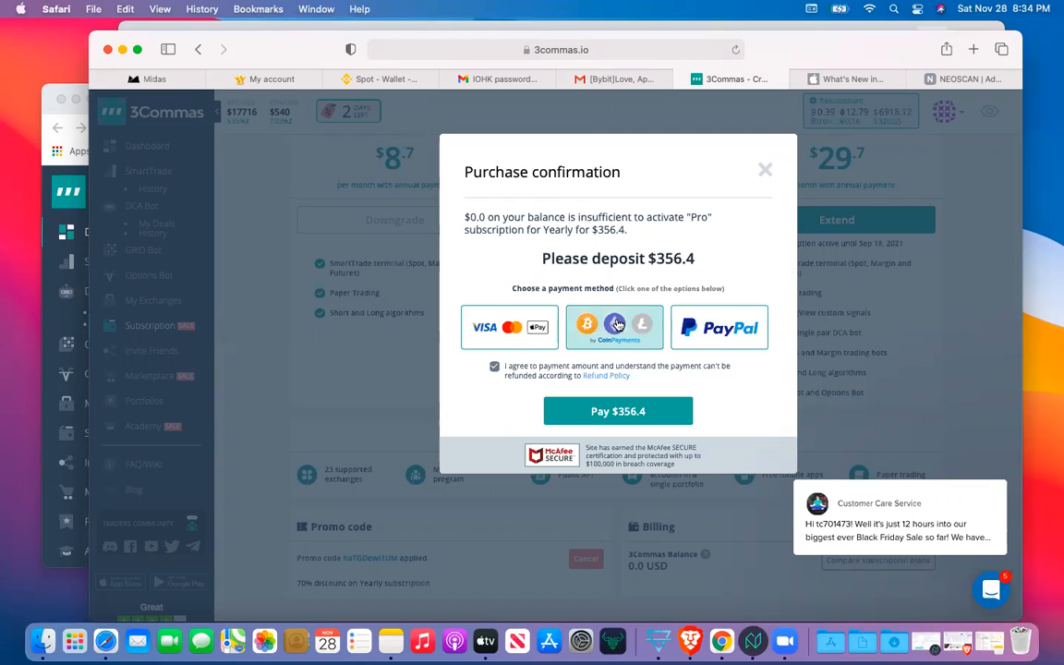
{"action": "left_click", "coordinate": [617, 324]}
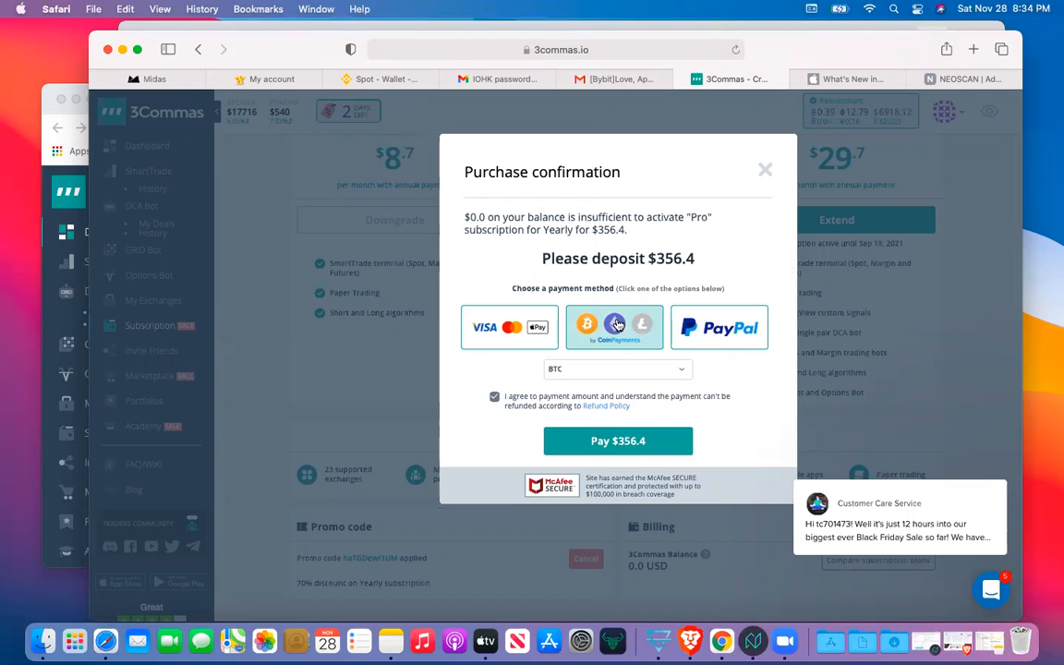
{"action": "left_click", "coordinate": [627, 370]}
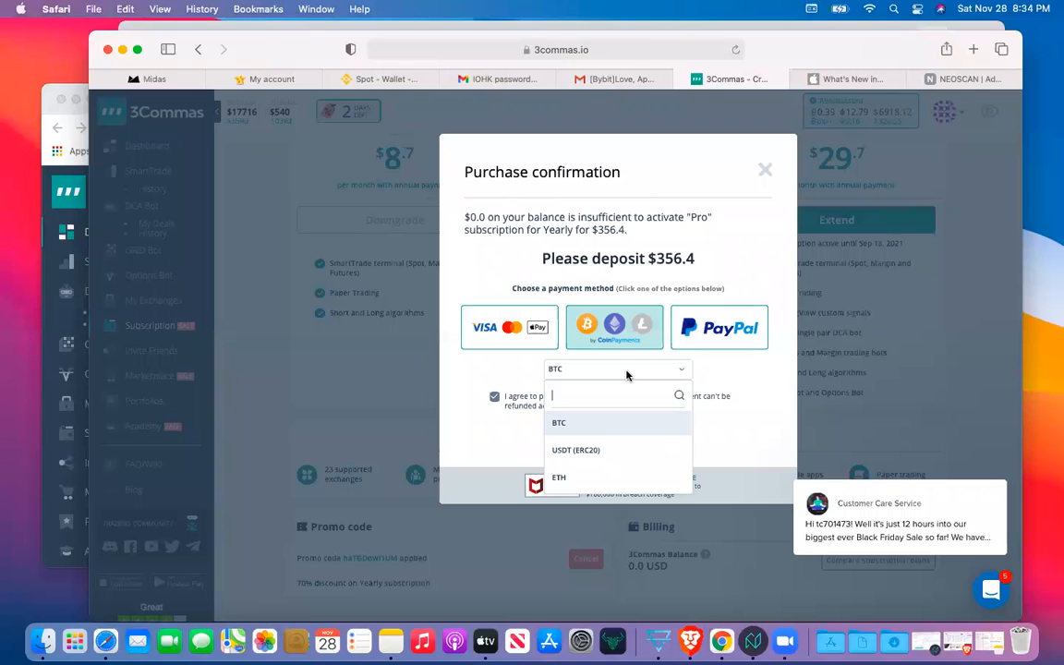
{"action": "left_click", "coordinate": [574, 479]}
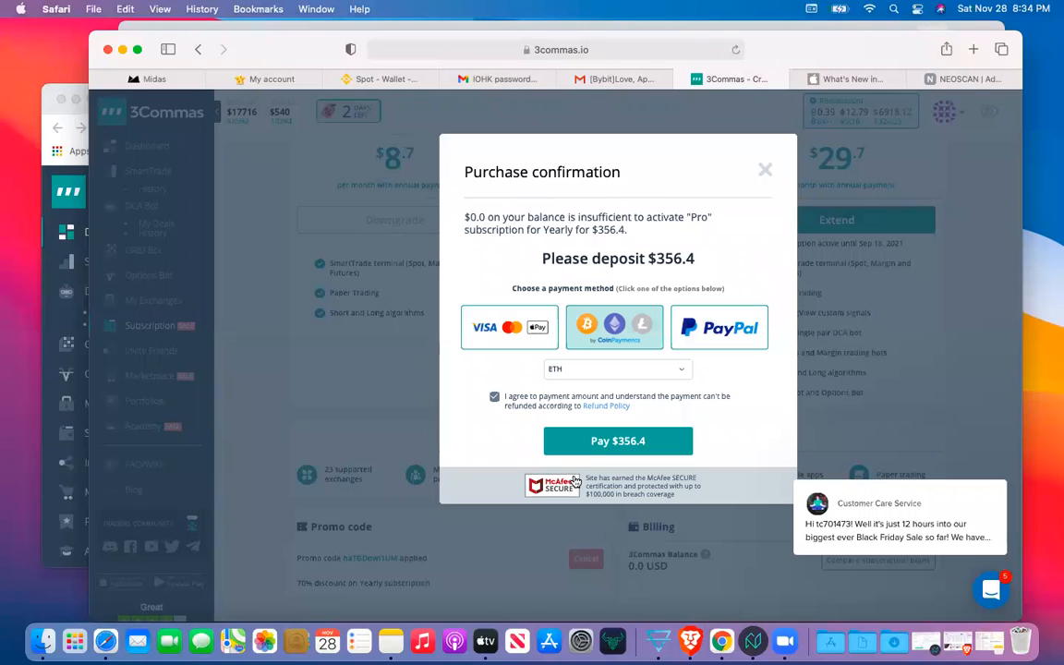
{"action": "left_click", "coordinate": [658, 369]}
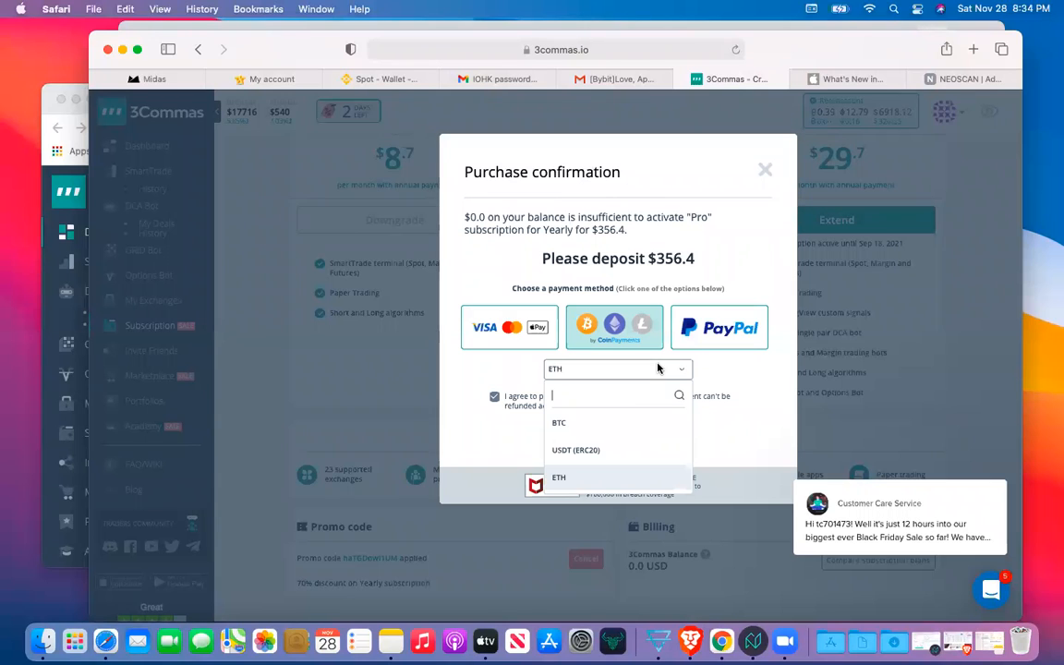
{"action": "left_click", "coordinate": [601, 448]}
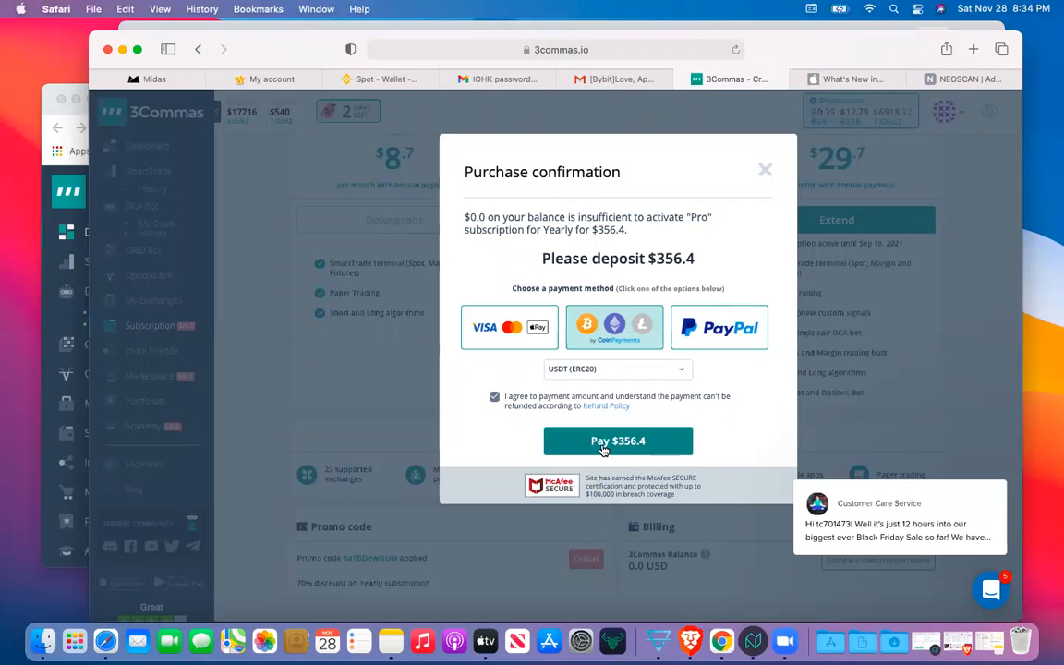
{"action": "left_click", "coordinate": [624, 369]}
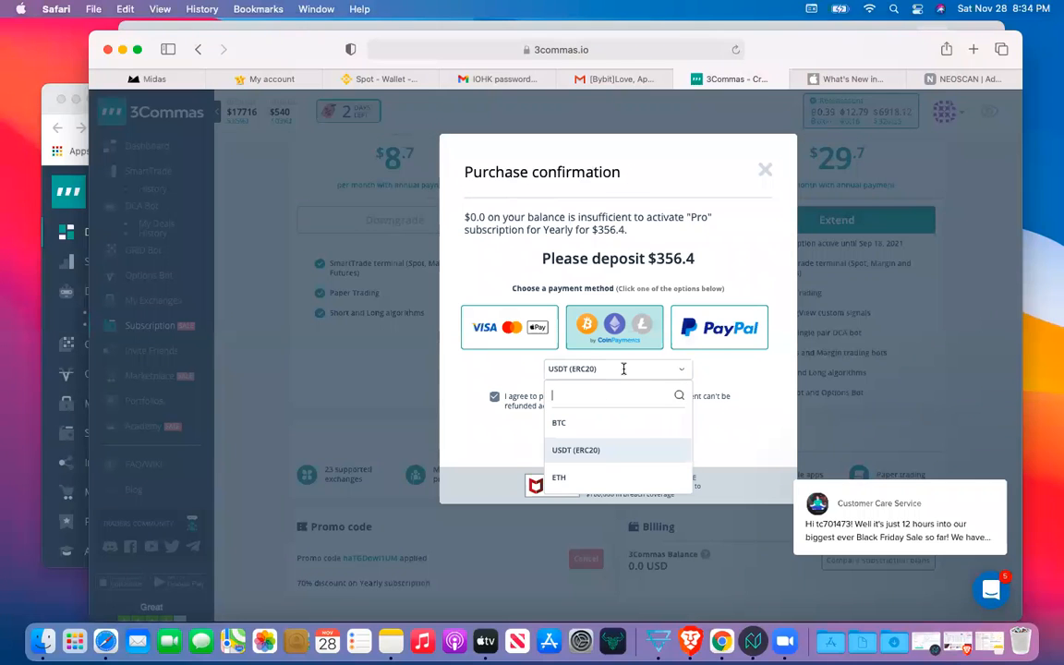
{"action": "left_click", "coordinate": [575, 479]}
{"action": "left_click", "coordinate": [765, 171]}
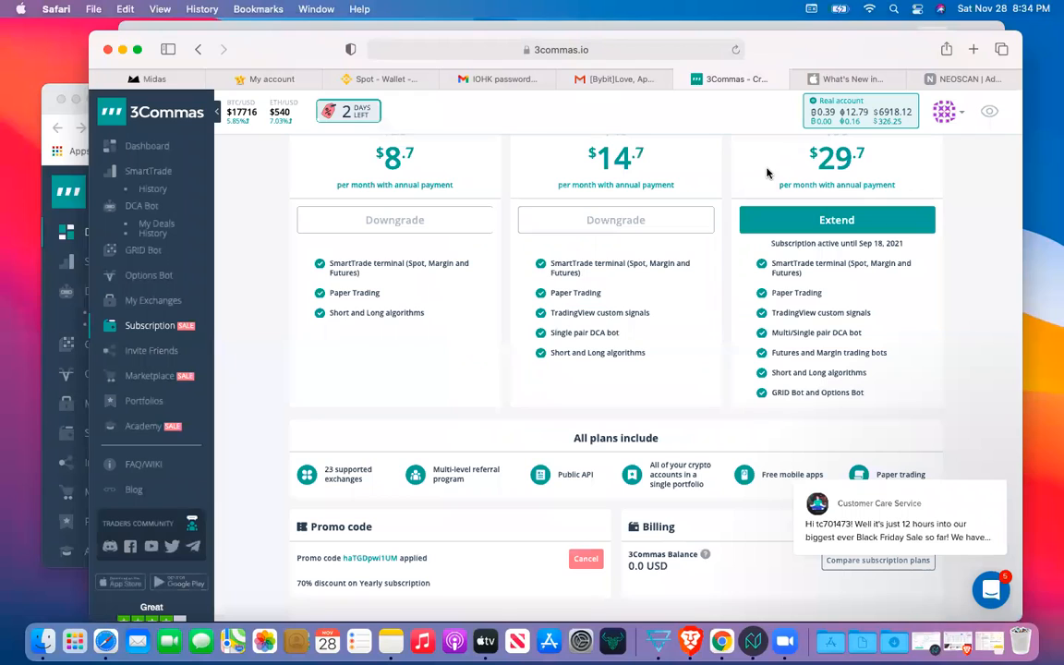
Step: Open the dashboard and examine the bot and smart trade summaries, the portfolio chart and the token holdings table
{"action": "scroll", "coordinate": [603, 277], "scroll_direction": "up", "scroll_amount": 3}
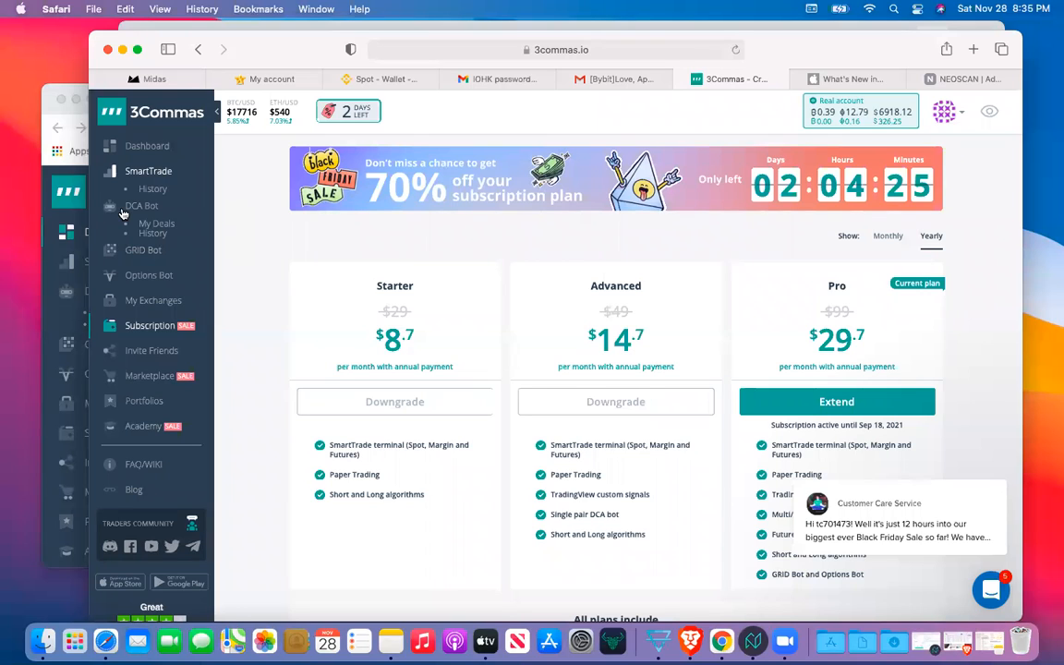
{"action": "left_click", "coordinate": [155, 149]}
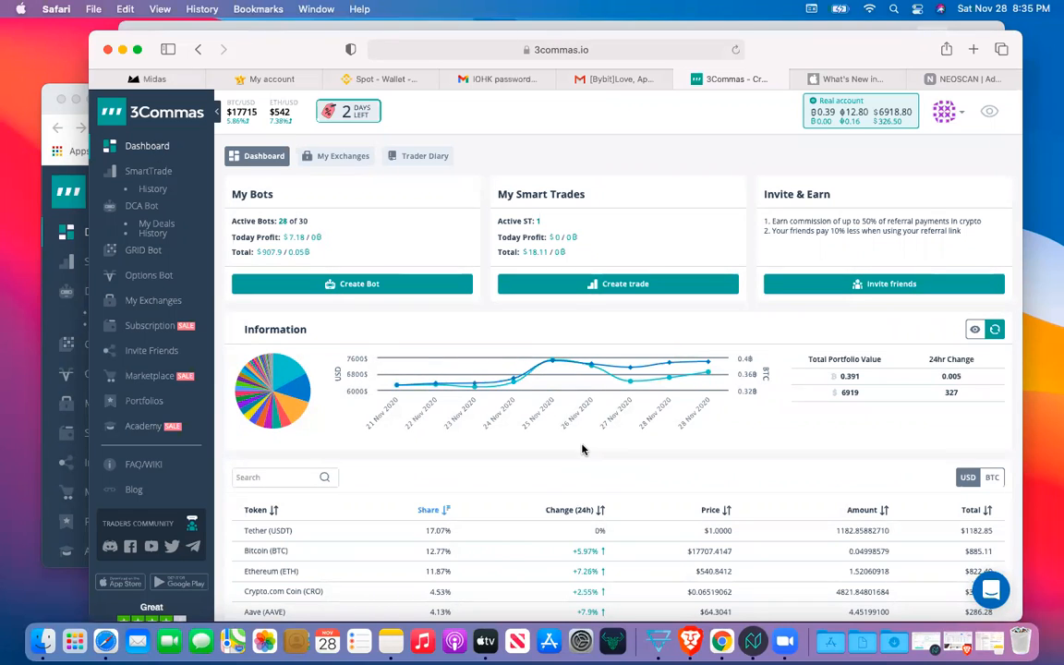
{"action": "scroll", "coordinate": [582, 449], "scroll_direction": "down", "scroll_amount": 2}
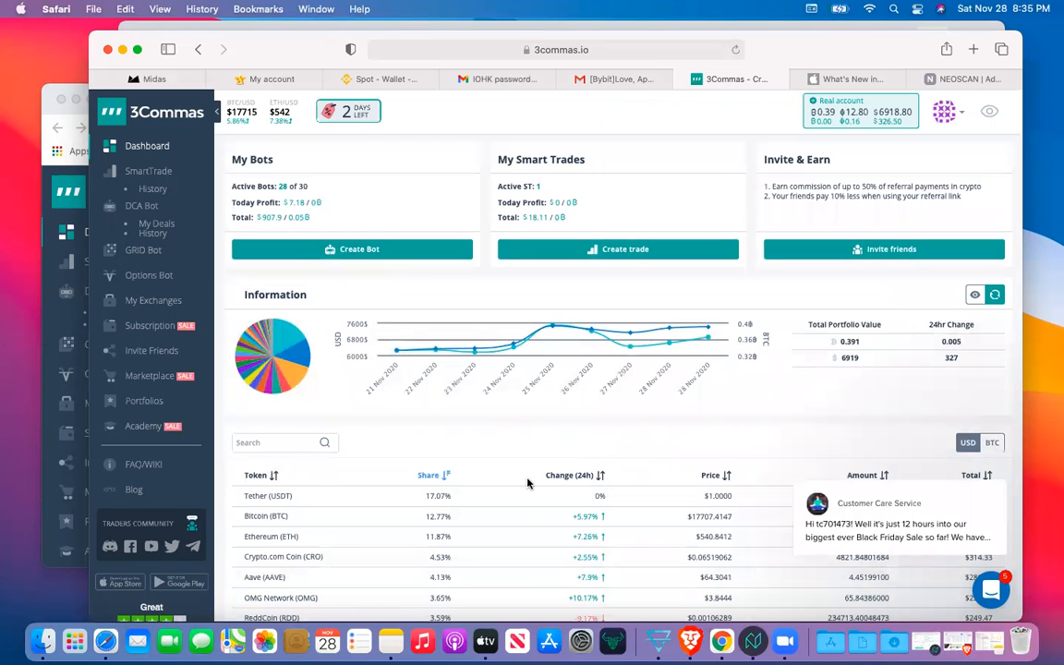
{"action": "scroll", "coordinate": [526, 500], "scroll_direction": "down", "scroll_amount": 2}
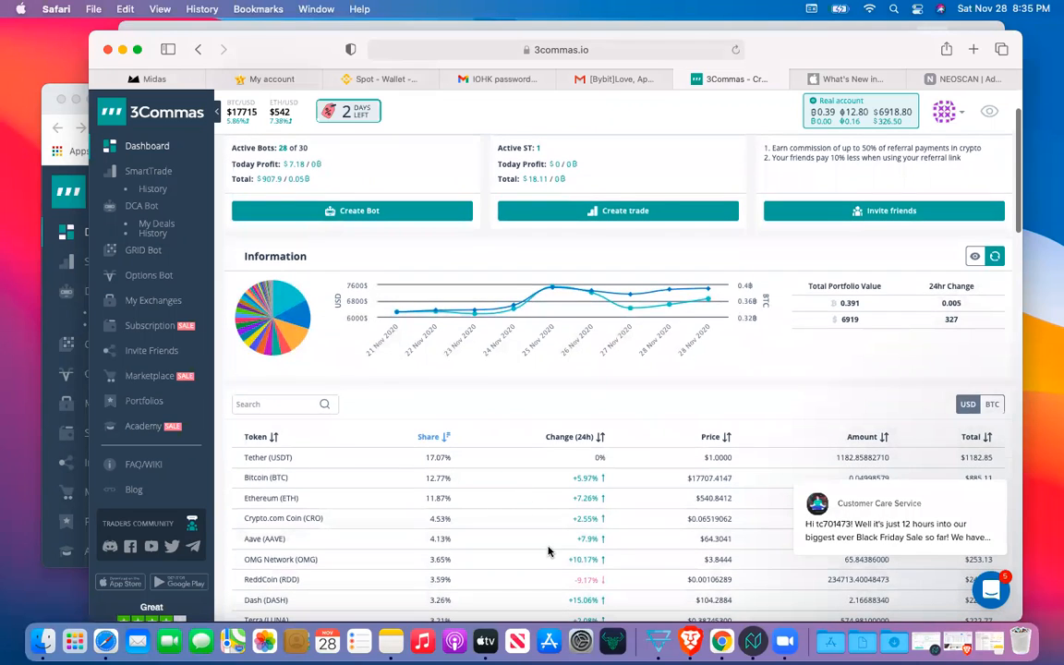
{"action": "scroll", "coordinate": [543, 513], "scroll_direction": "down", "scroll_amount": 2}
{"action": "scroll", "coordinate": [543, 513], "scroll_direction": "down", "scroll_amount": 5}
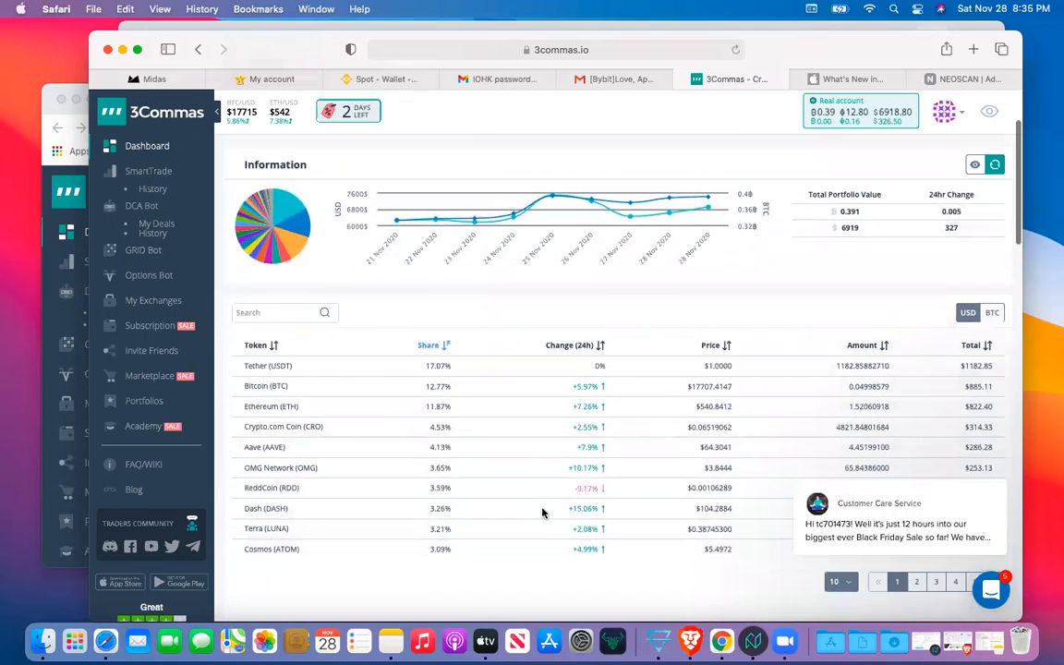
{"action": "scroll", "coordinate": [543, 513], "scroll_direction": "down", "scroll_amount": 4}
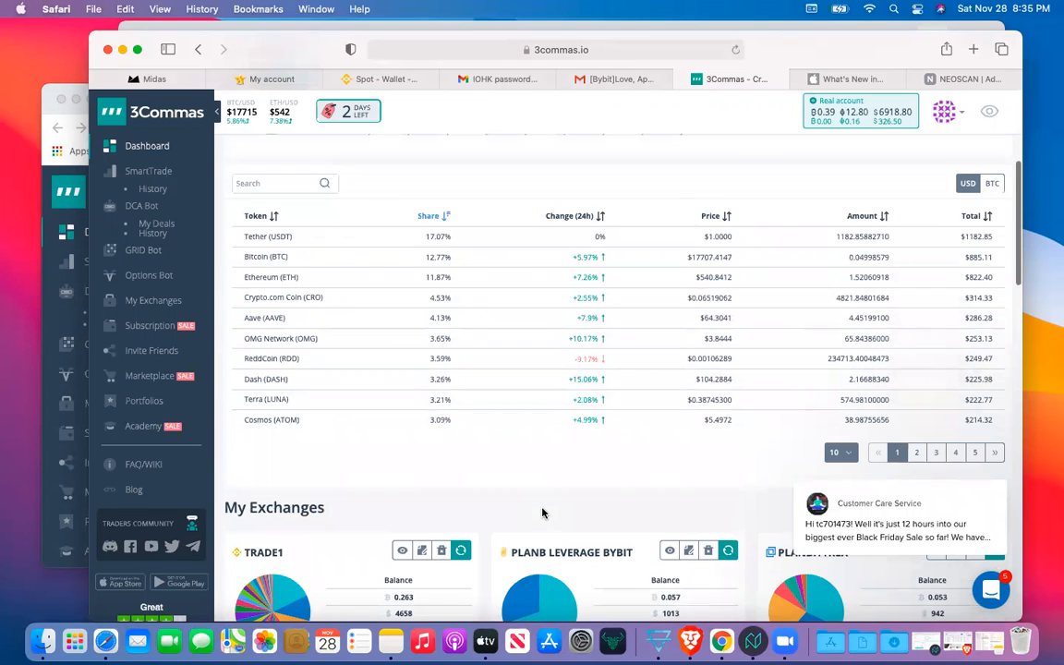
{"action": "scroll", "coordinate": [543, 513], "scroll_direction": "up", "scroll_amount": 7}
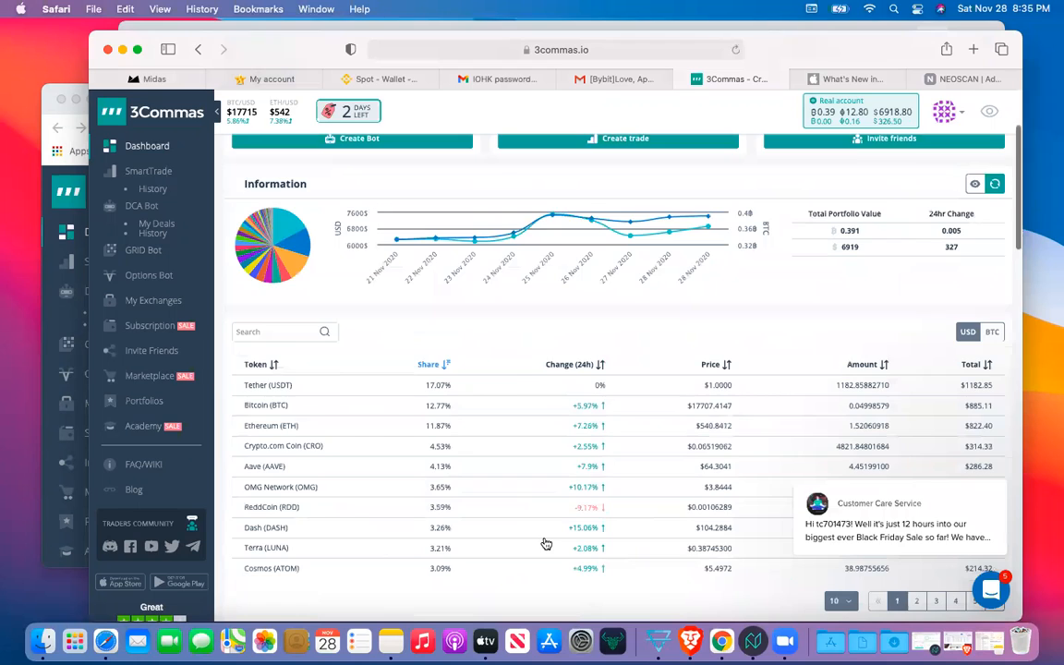
{"action": "scroll", "coordinate": [546, 544], "scroll_direction": "up", "scroll_amount": 7}
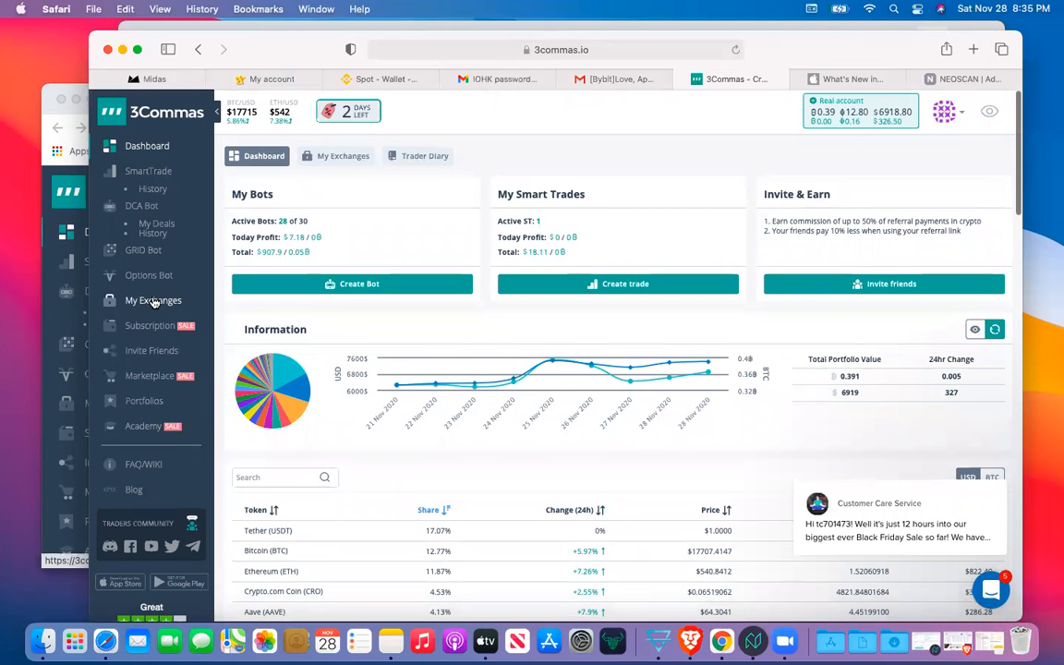
Step: Review the supported exchanges in My Exchanges, collapsing their list to examine the balances of the connected exchange accounts
{"action": "left_click", "coordinate": [154, 301]}
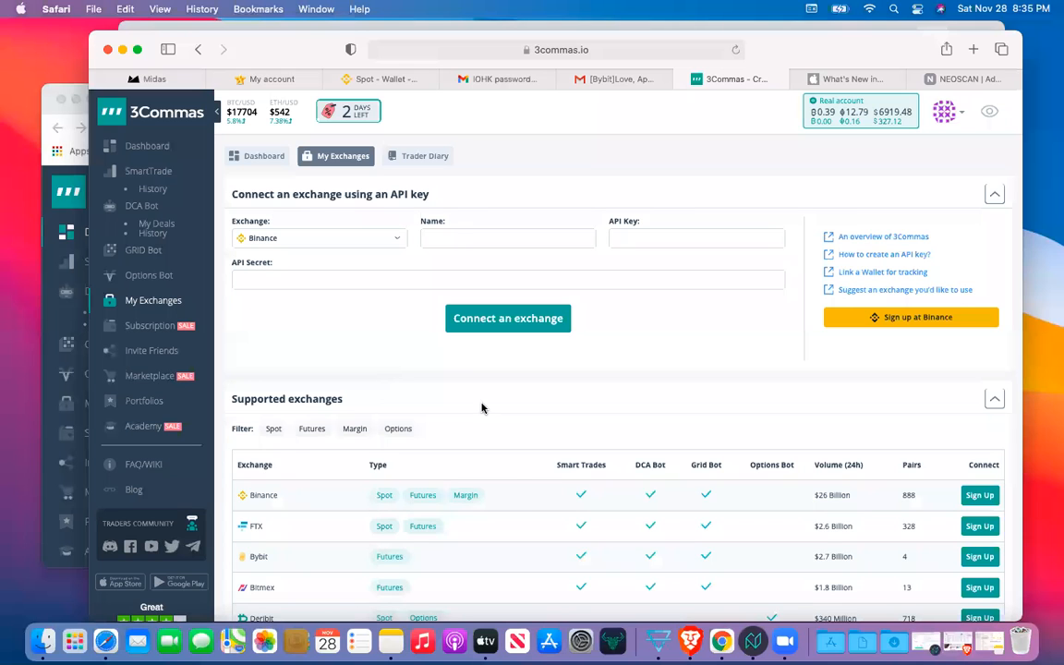
{"action": "scroll", "coordinate": [523, 465], "scroll_direction": "down", "scroll_amount": 5}
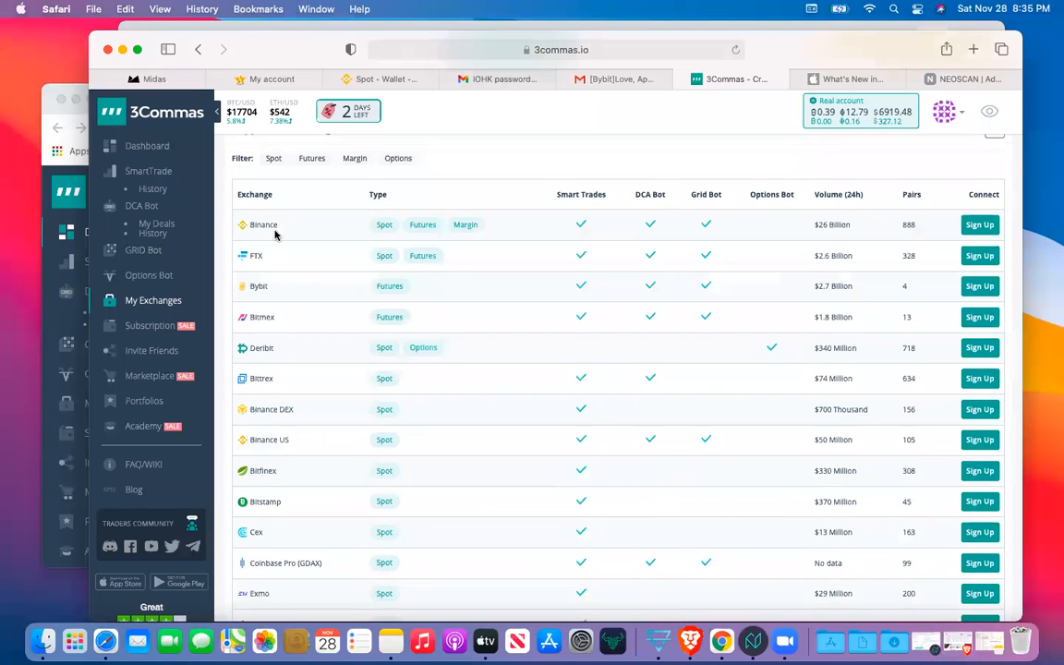
{"action": "left_click", "coordinate": [274, 263]}
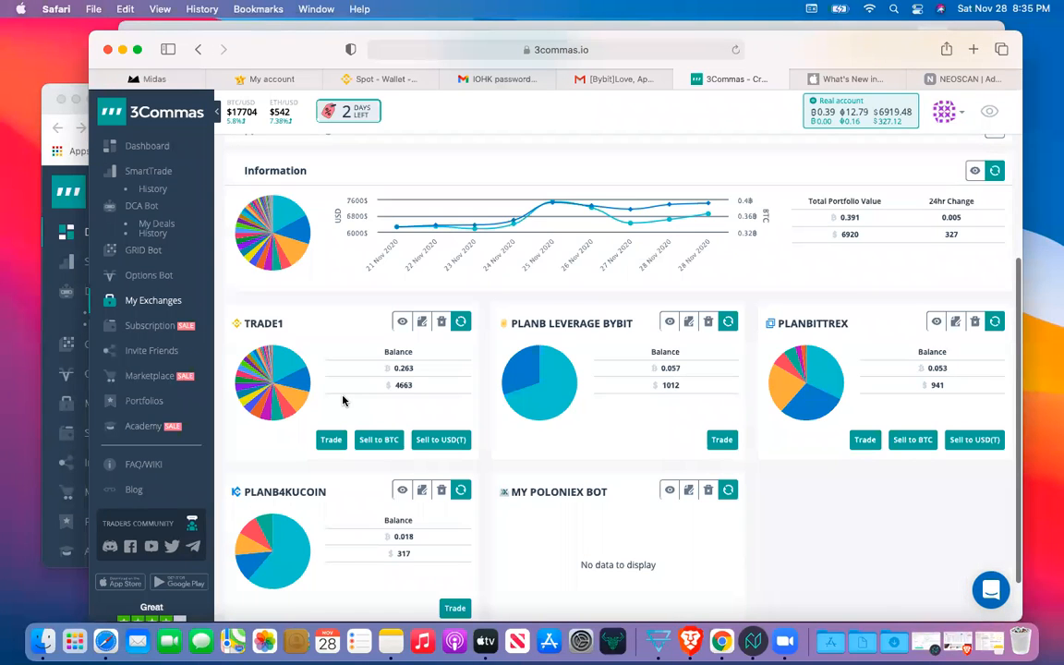
{"action": "scroll", "coordinate": [354, 443], "scroll_direction": "down", "scroll_amount": 3}
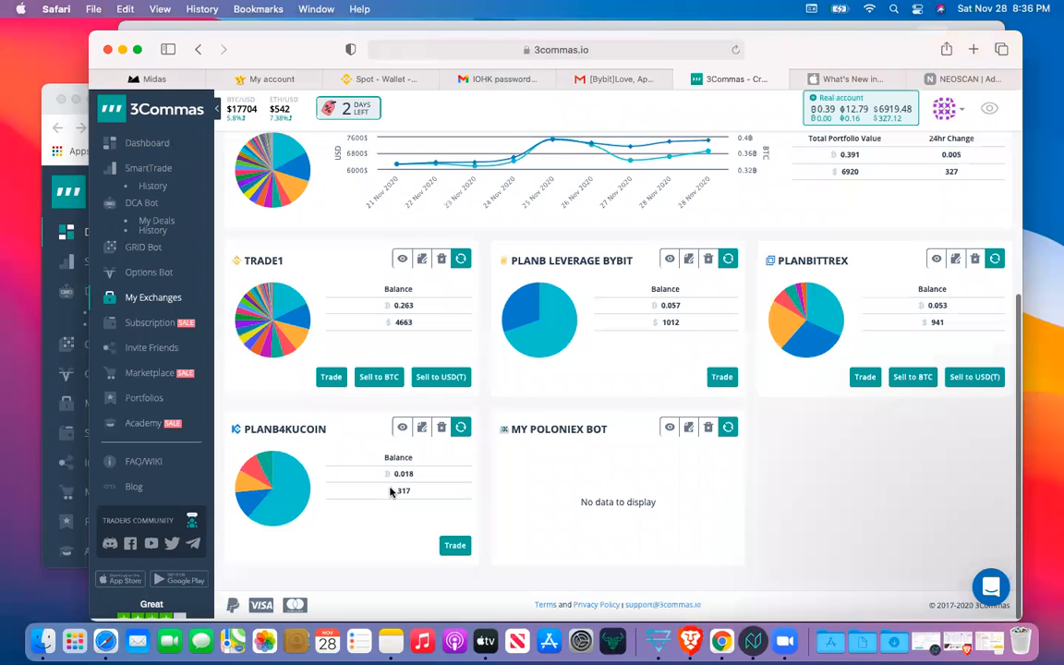
{"action": "scroll", "coordinate": [390, 492], "scroll_direction": "up", "scroll_amount": 10}
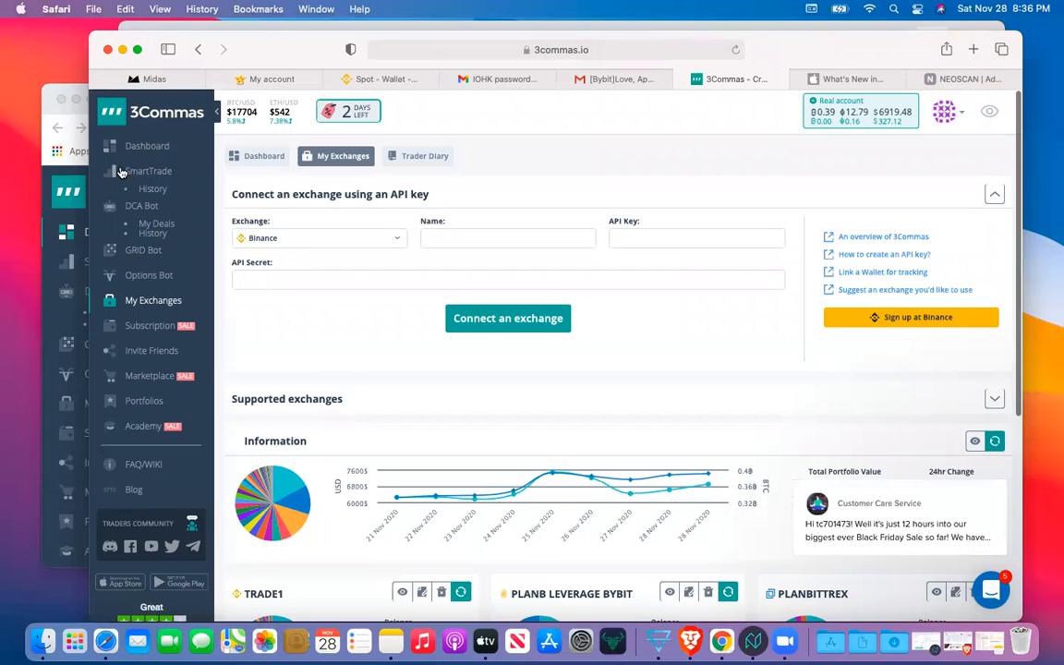
Step: Open the 3Commas dashboard and examine the supported exchanges table for account types and for smart trade and bot support
{"action": "left_click", "coordinate": [148, 146]}
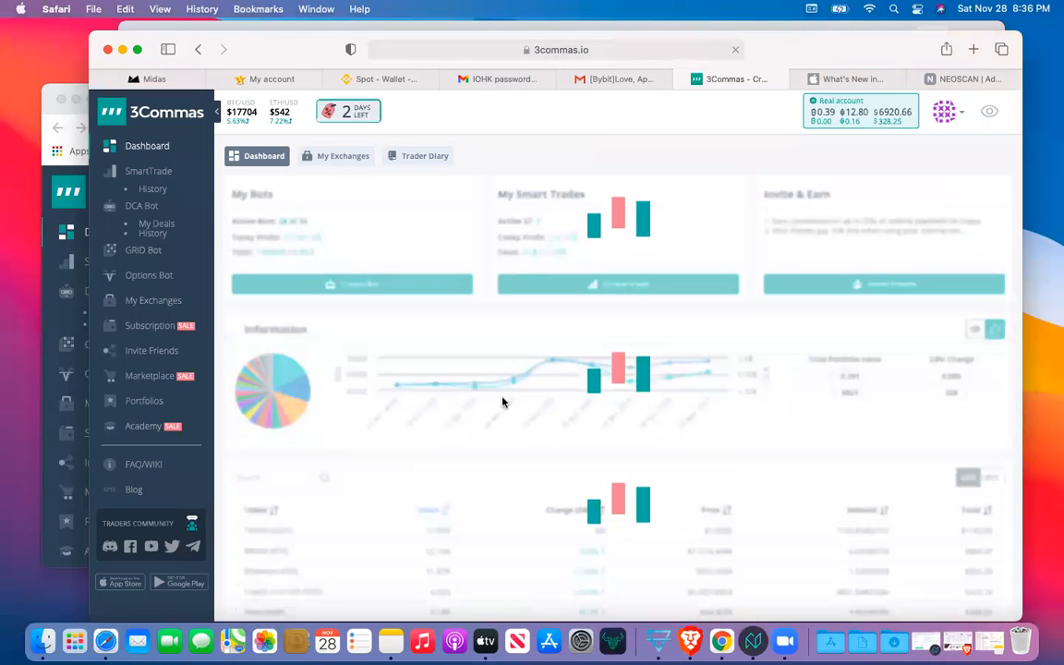
{"action": "scroll", "coordinate": [503, 402], "scroll_direction": "down", "scroll_amount": 10}
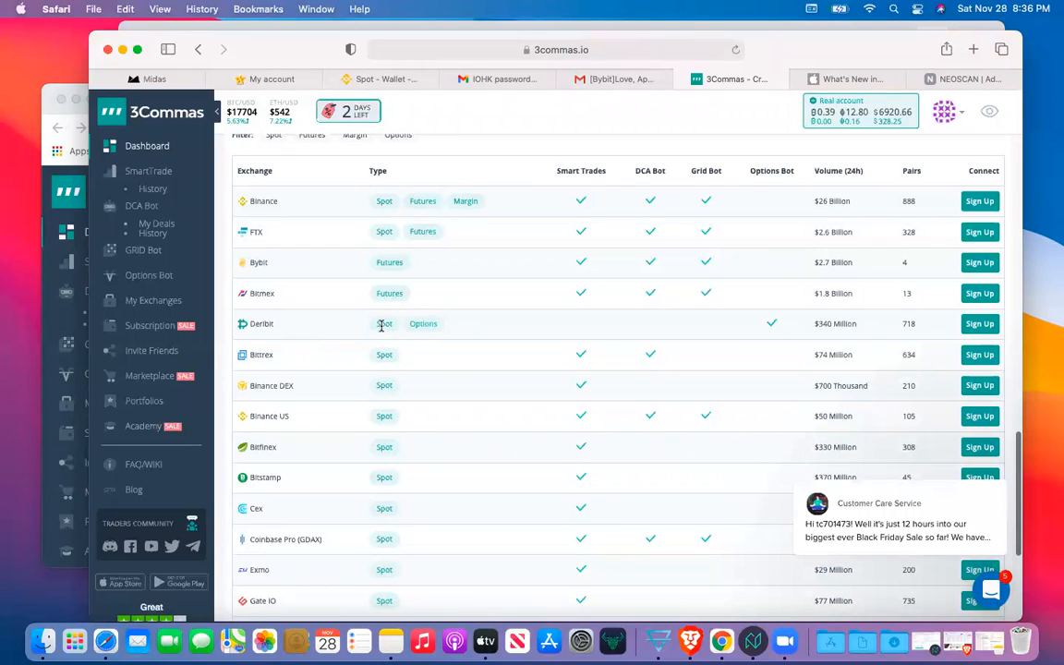
{"action": "scroll", "coordinate": [417, 342], "scroll_direction": "down", "scroll_amount": 1}
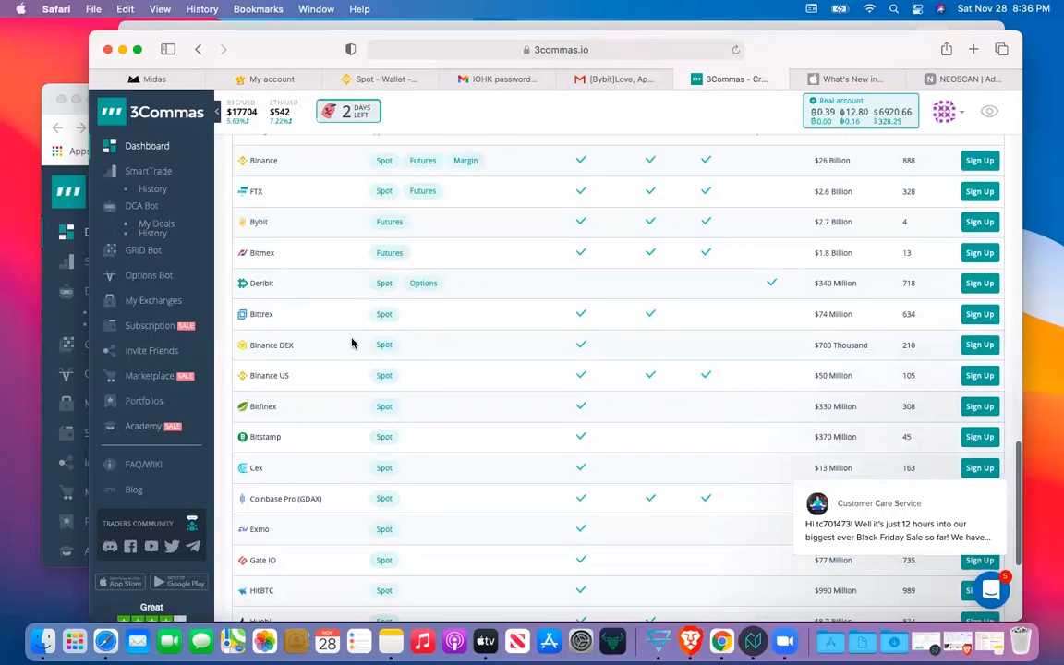
{"action": "scroll", "coordinate": [351, 344], "scroll_direction": "down", "scroll_amount": 3}
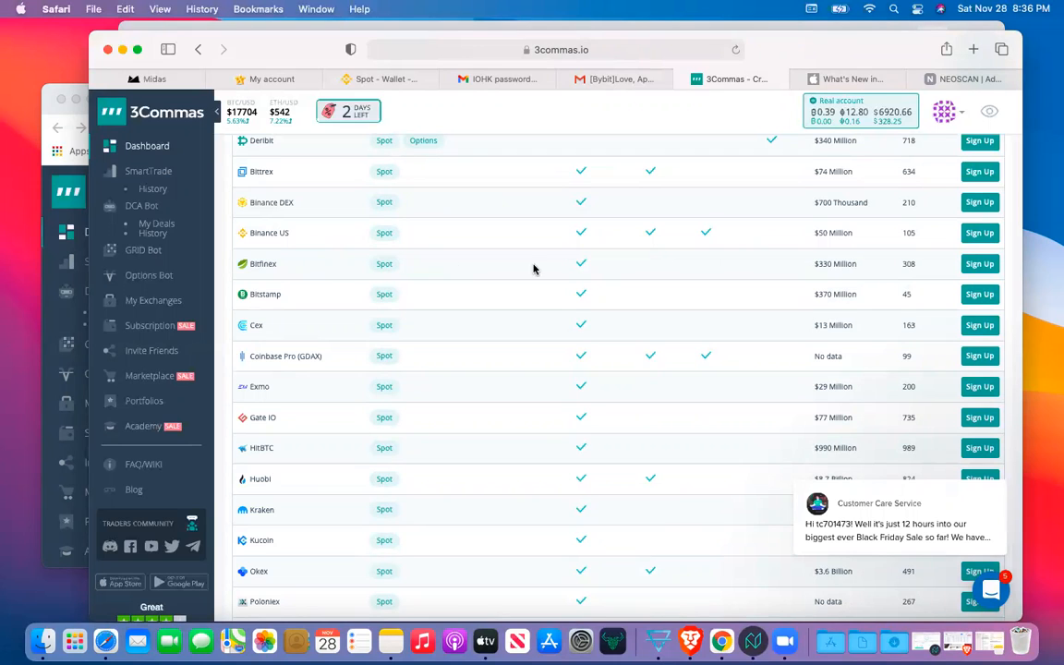
{"action": "scroll", "coordinate": [523, 277], "scroll_direction": "up", "scroll_amount": 3}
{"action": "scroll", "coordinate": [523, 277], "scroll_direction": "up", "scroll_amount": 2}
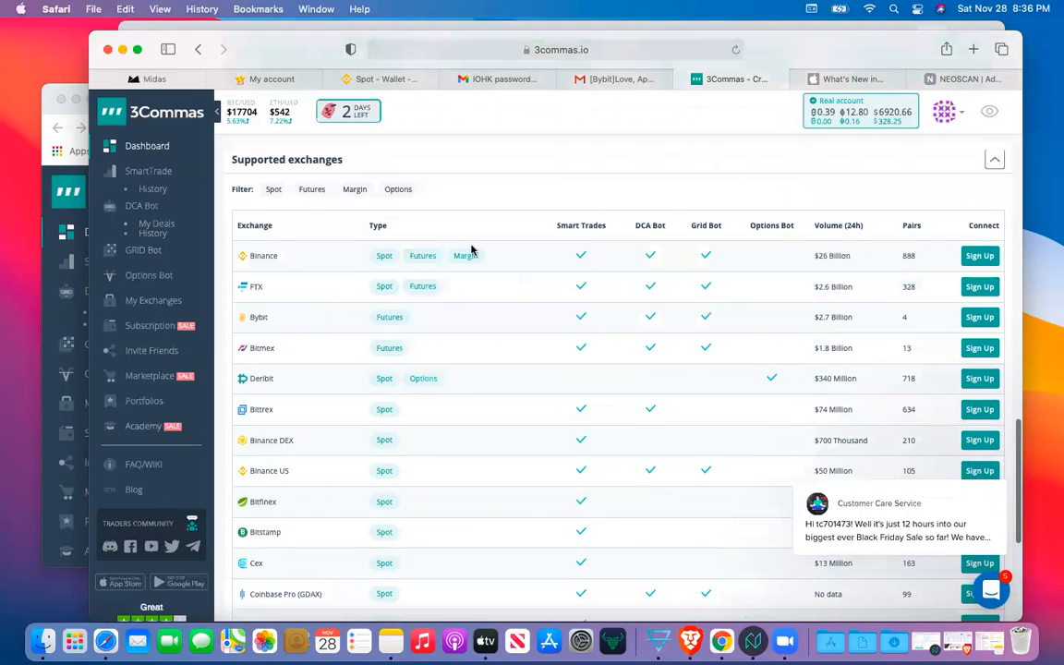
{"action": "scroll", "coordinate": [622, 334], "scroll_direction": "down", "scroll_amount": 2}
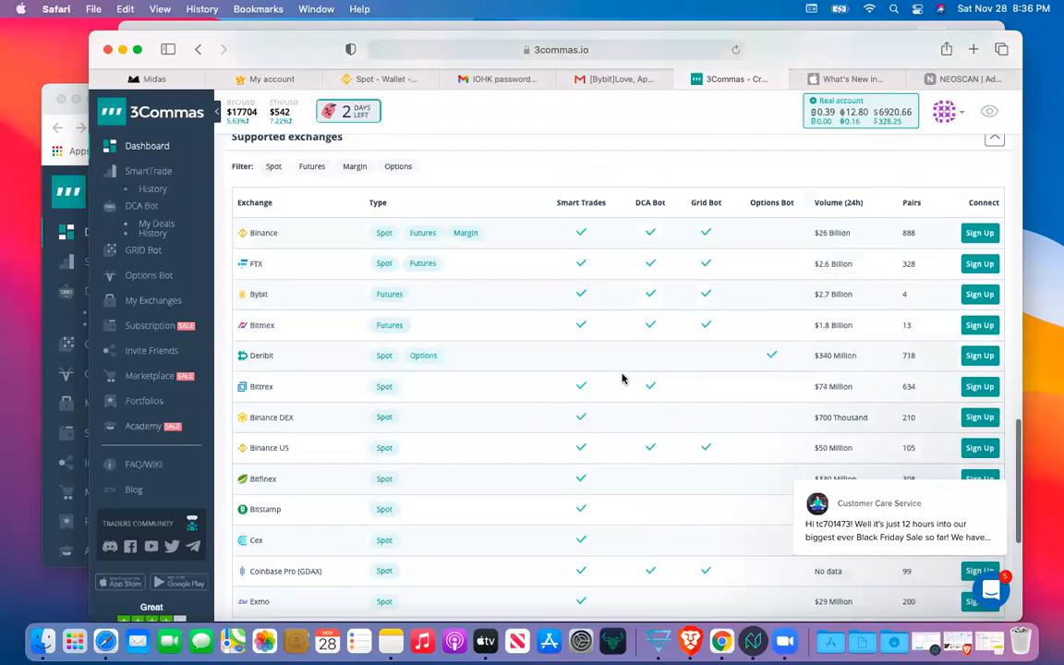
{"action": "scroll", "coordinate": [622, 334], "scroll_direction": "up", "scroll_amount": 2}
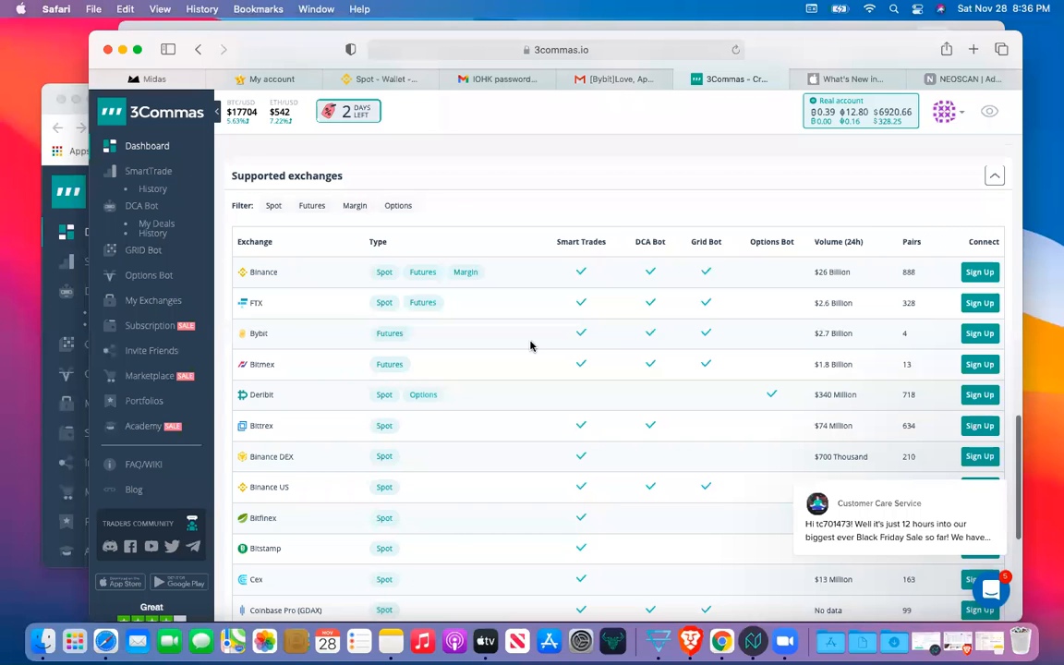
{"action": "scroll", "coordinate": [674, 394], "scroll_direction": "down", "scroll_amount": 7}
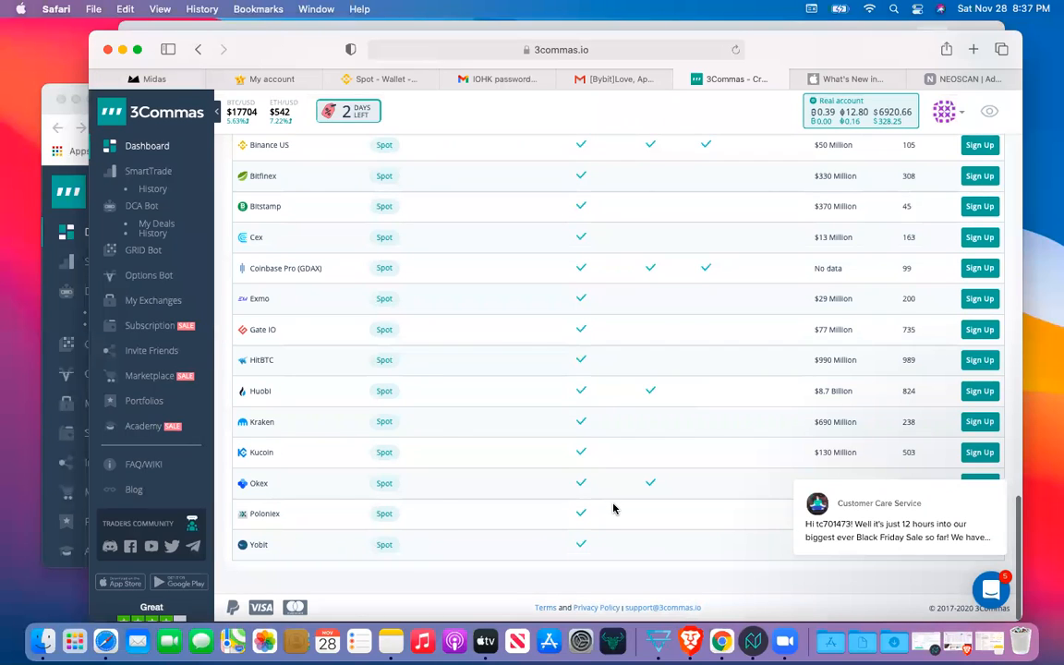
{"action": "scroll", "coordinate": [613, 509], "scroll_direction": "up", "scroll_amount": 15}
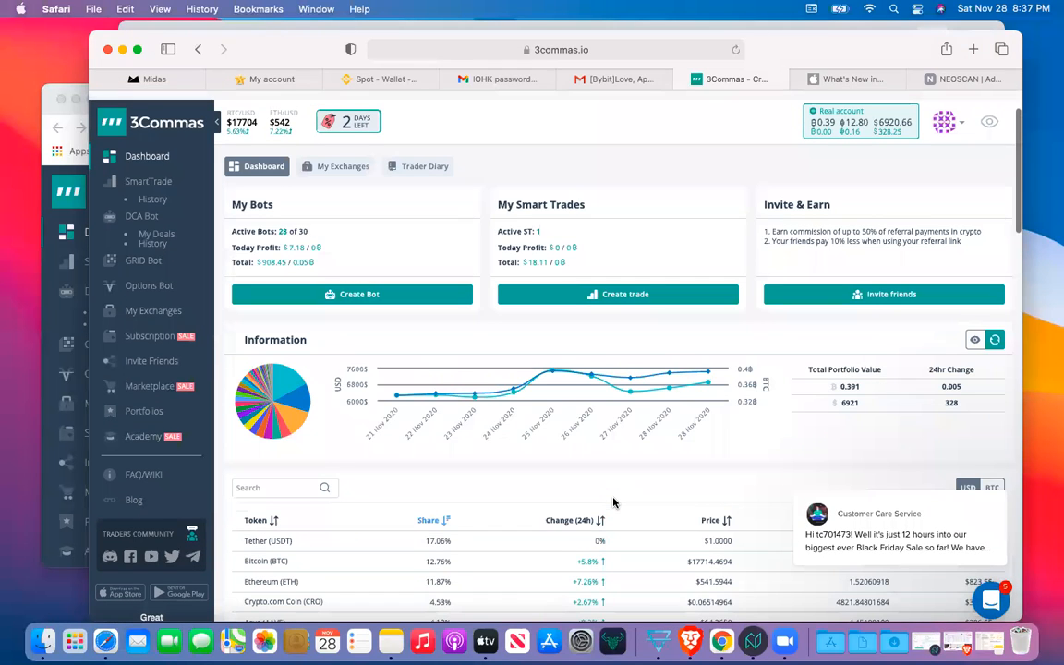
Step: Open My Exchanges in 3Commas and switch to the Binance BTC/USDT spot trading page in Brave Browser
{"action": "left_click", "coordinate": [157, 302]}
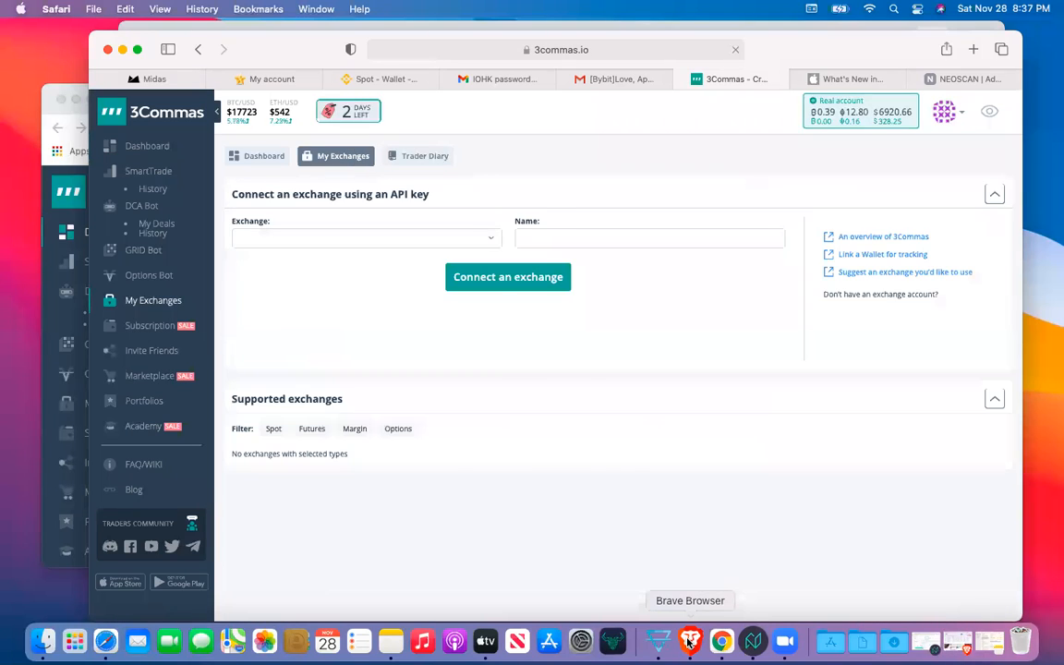
{"action": "left_click", "coordinate": [689, 642]}
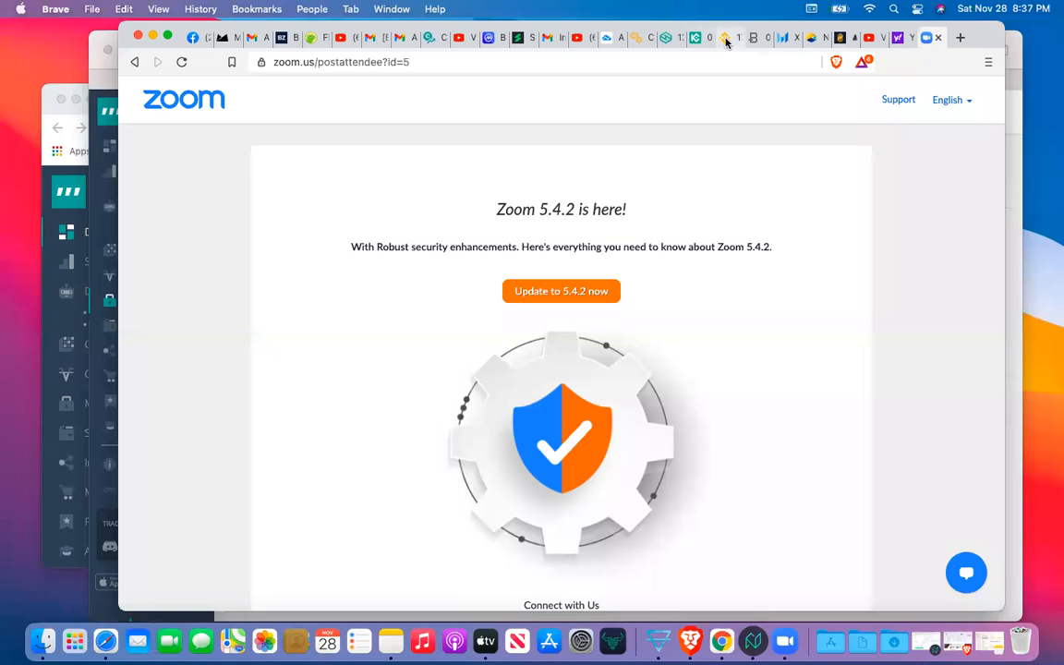
{"action": "left_click", "coordinate": [725, 39]}
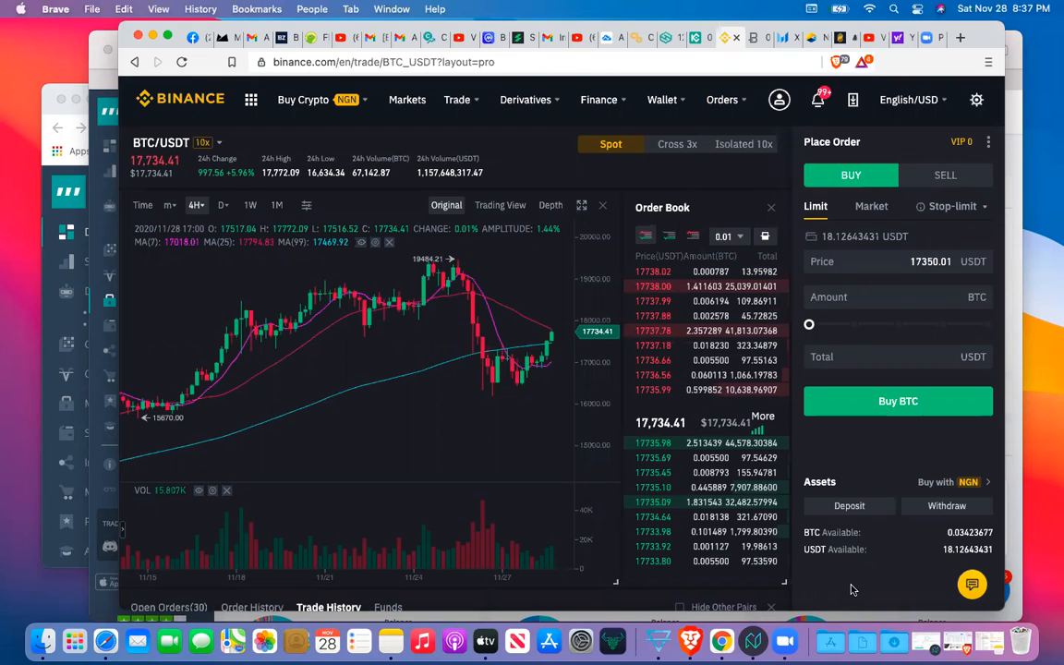
Step: Check the Binance account's open orders and its trade history for the past week
{"action": "scroll", "coordinate": [845, 586], "scroll_direction": "down", "scroll_amount": 4}
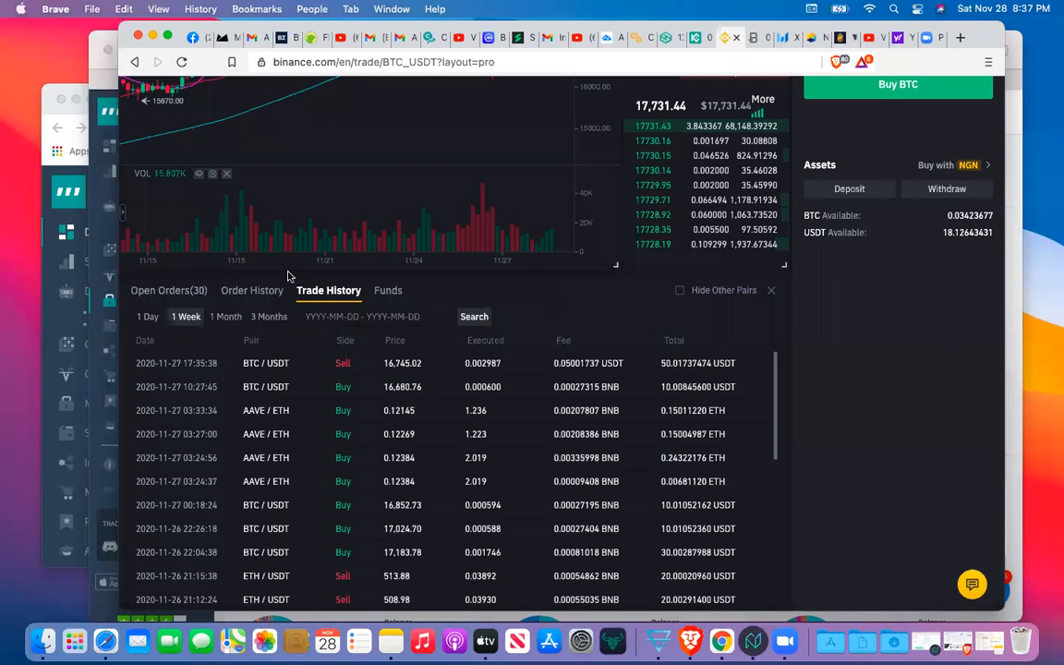
{"action": "left_click", "coordinate": [184, 291]}
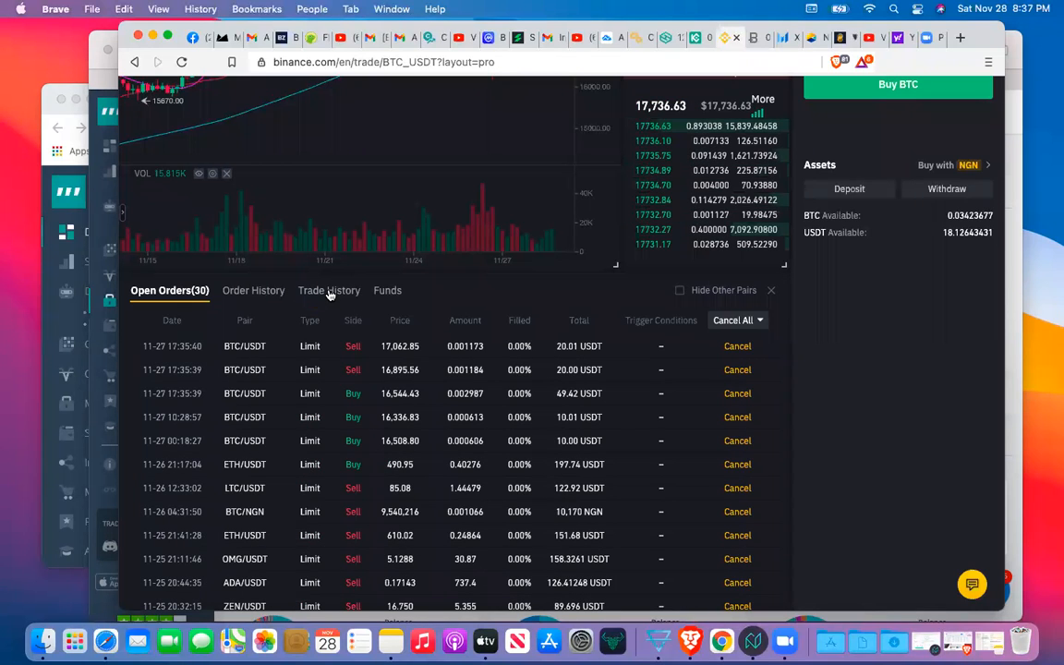
{"action": "left_click", "coordinate": [328, 292]}
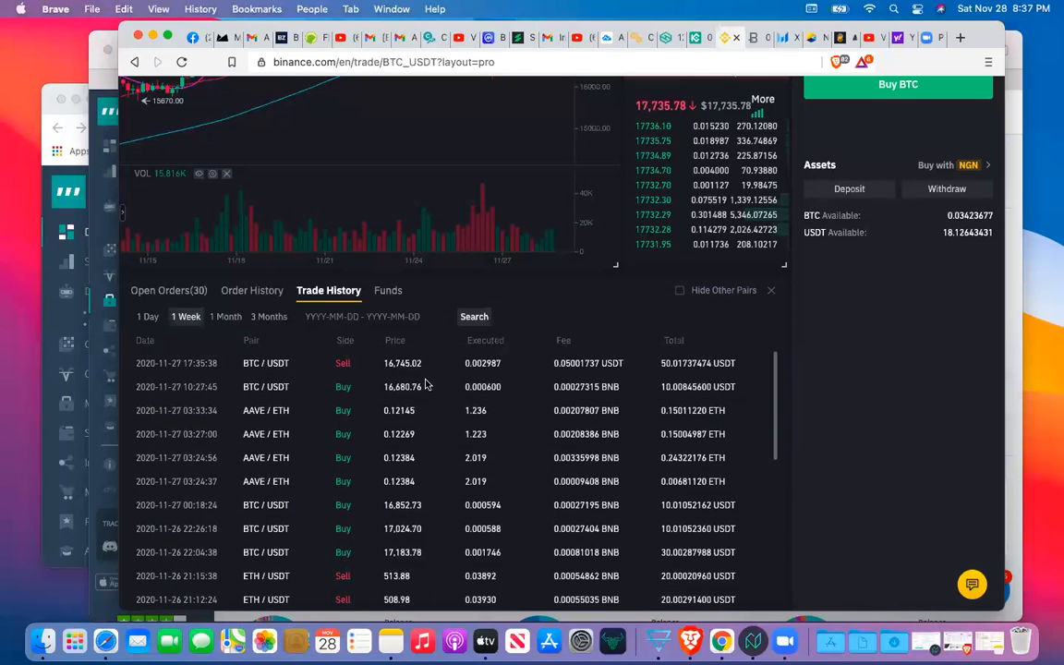
{"action": "scroll", "coordinate": [841, 377], "scroll_direction": "up", "scroll_amount": 5}
{"action": "scroll", "coordinate": [840, 377], "scroll_direction": "up", "scroll_amount": 3}
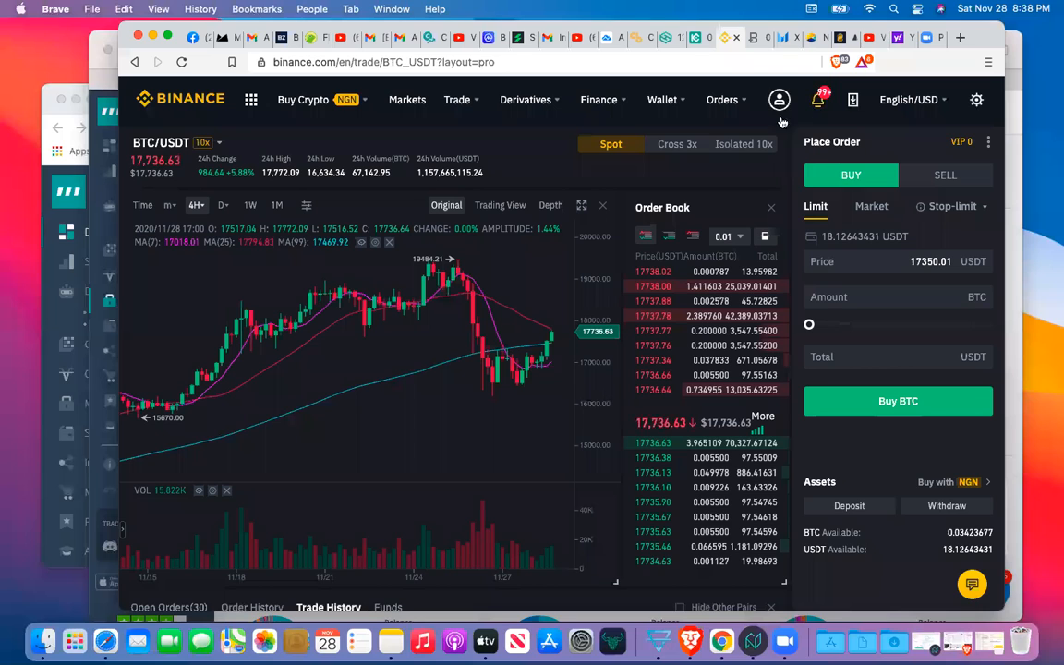
Step: Open the Binance account dashboard, waiting for the unresponsive page to load, and go on to API Management
{"action": "mouse_move", "coordinate": [781, 103]}
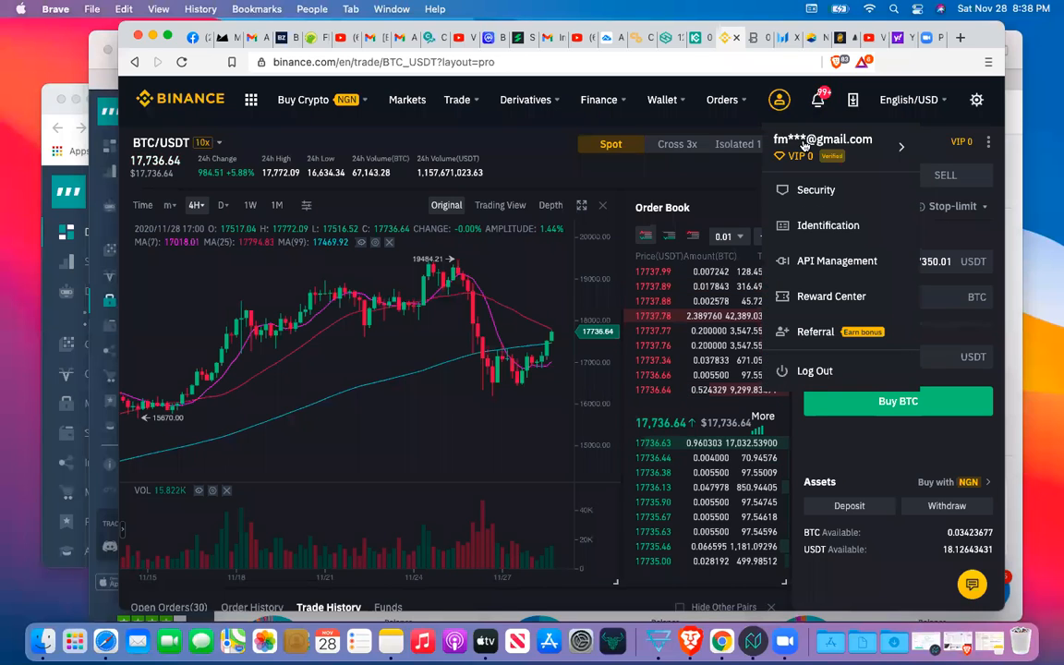
{"action": "left_click", "coordinate": [832, 144]}
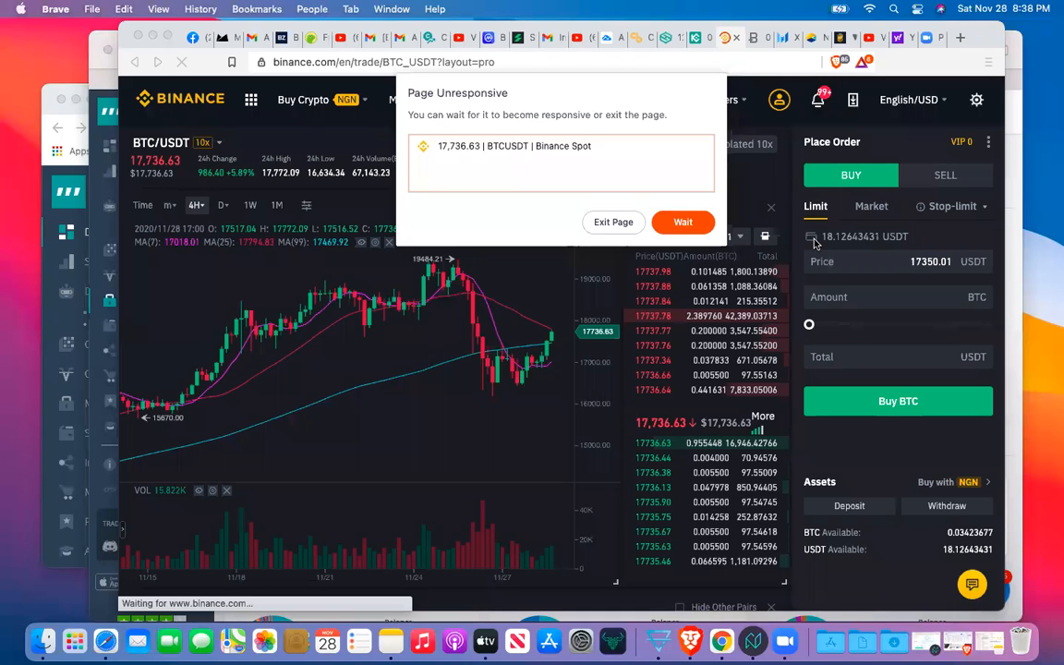
{"action": "left_click", "coordinate": [688, 223]}
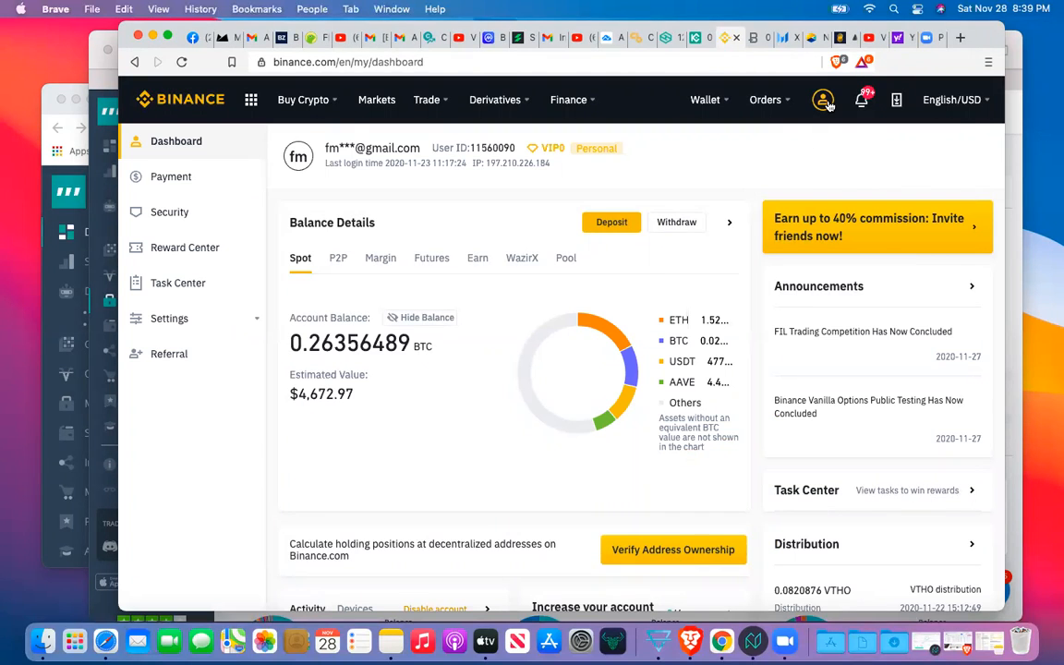
{"action": "left_click", "coordinate": [829, 105]}
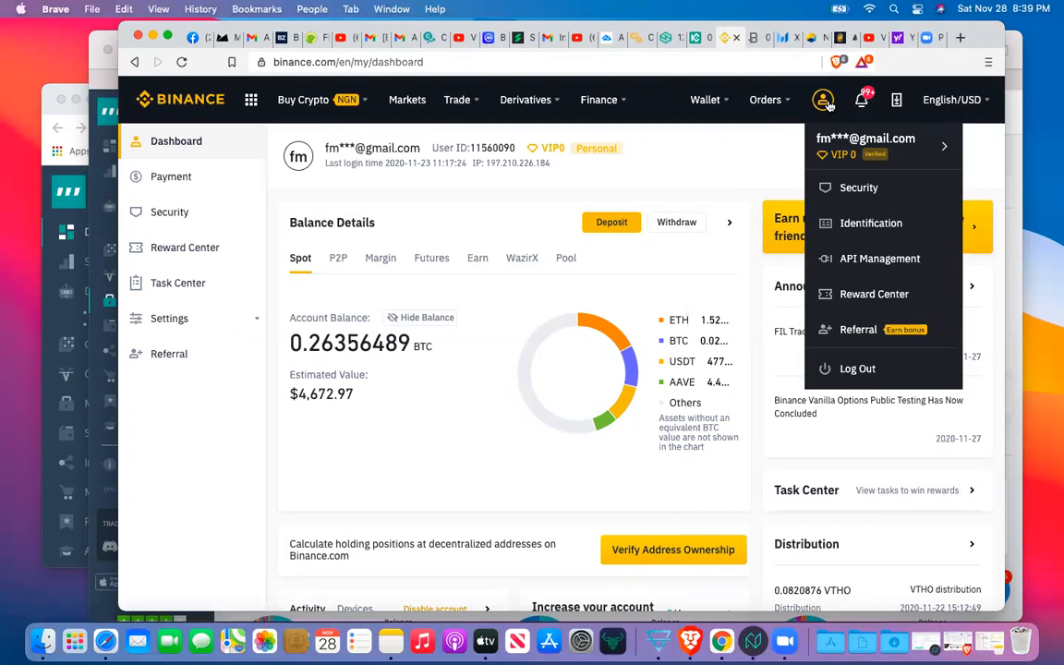
{"action": "left_click", "coordinate": [856, 261]}
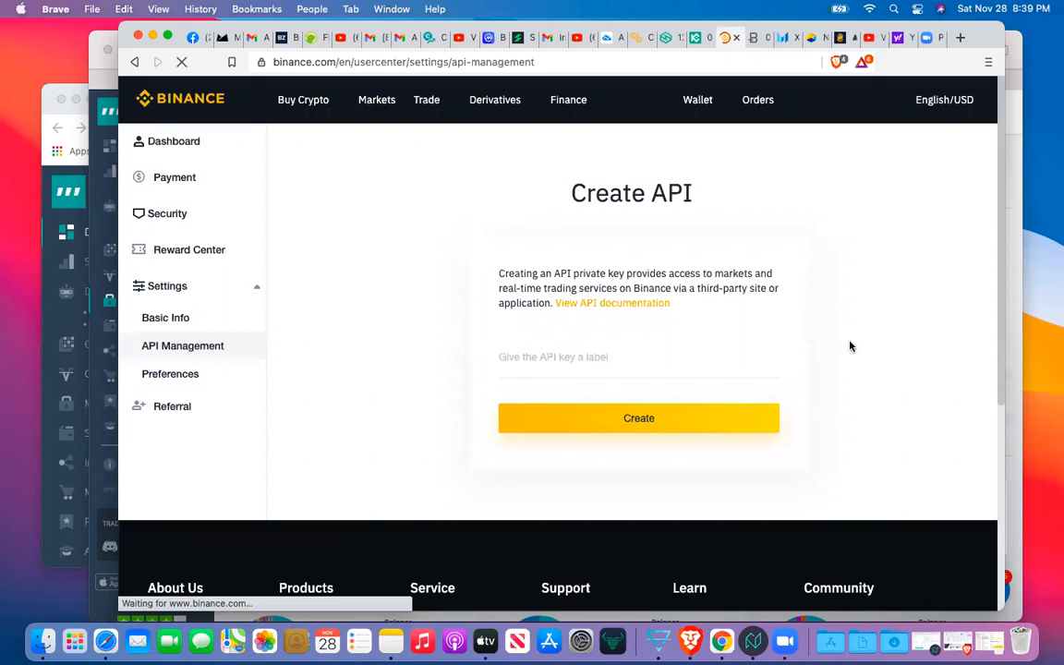
{"action": "scroll", "coordinate": [851, 347], "scroll_direction": "down", "scroll_amount": 2}
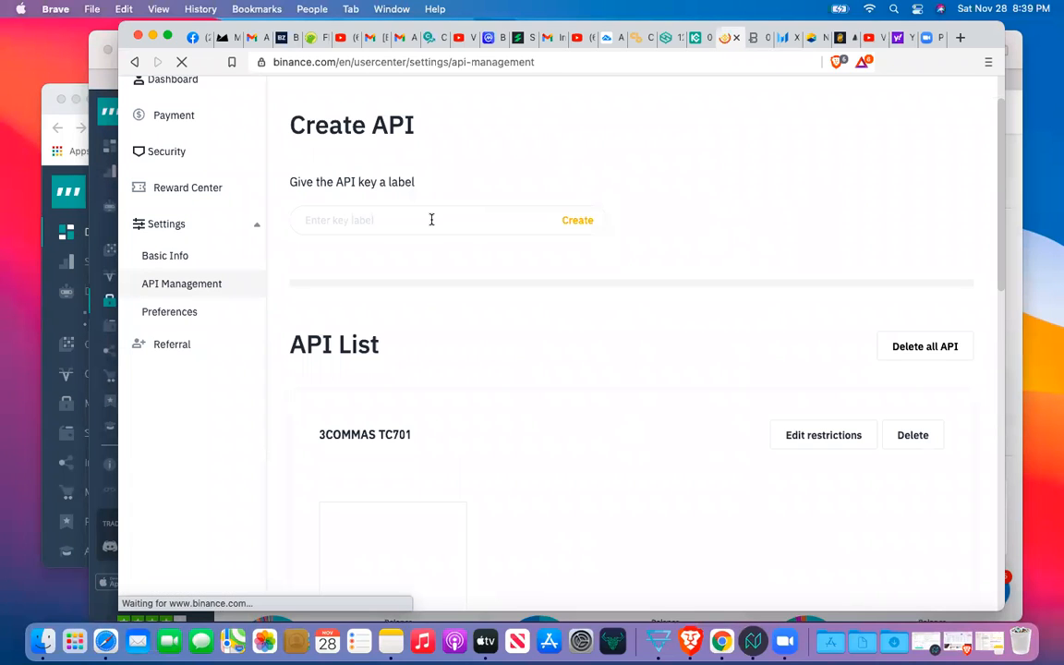
{"action": "left_click", "coordinate": [431, 220]}
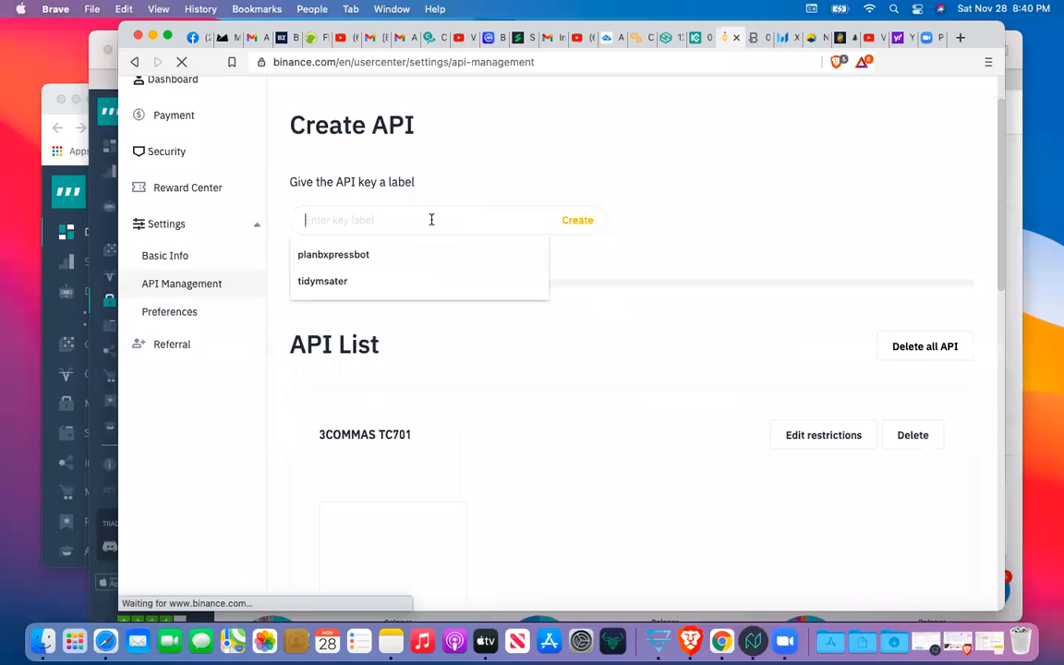
{"action": "left_click", "coordinate": [360, 255]}
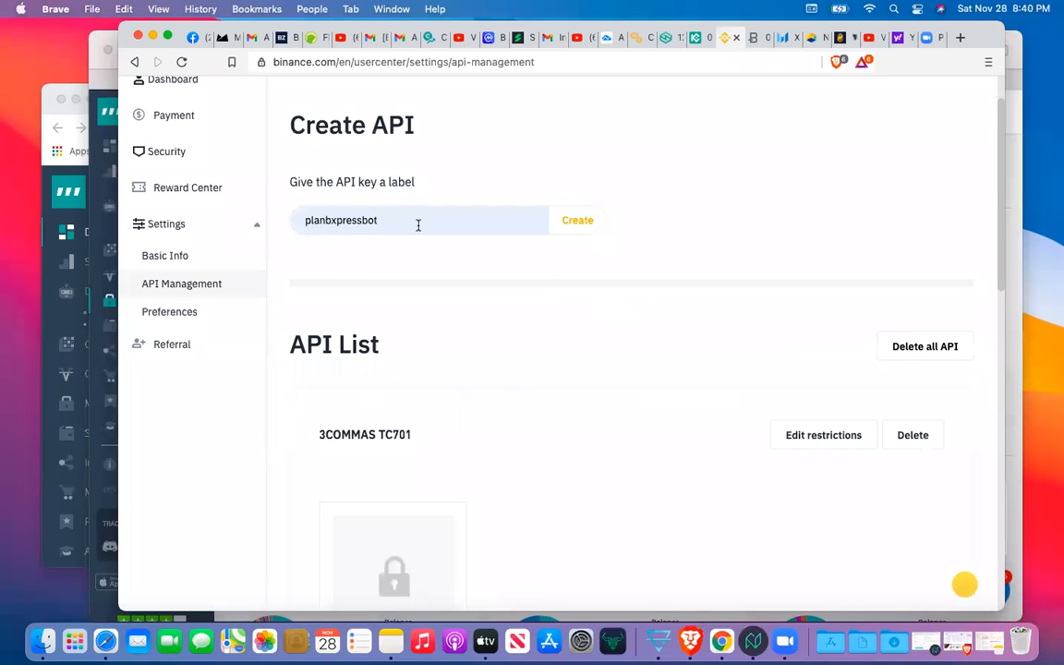
{"action": "key", "text": "BackSpace"}
{"action": "key", "text": "BackSpace"}
{"action": "key", "text": "BackSpace"}
{"action": "key", "text": "BackSpace"}
{"action": "key", "text": "BackSpace"}
{"action": "key", "text": "BackSpace"}
{"action": "key", "text": "BackSpace"}
{"action": "key", "text": "BackSpace"}
{"action": "key", "text": "BackSpace"}
{"action": "key", "text": "BackSpace"}
{"action": "key", "text": "BackSpace"}
{"action": "key", "text": "BackSpace"}
{"action": "key", "text": "BackSpace"}
{"action": "key", "text": "BackSpace"}
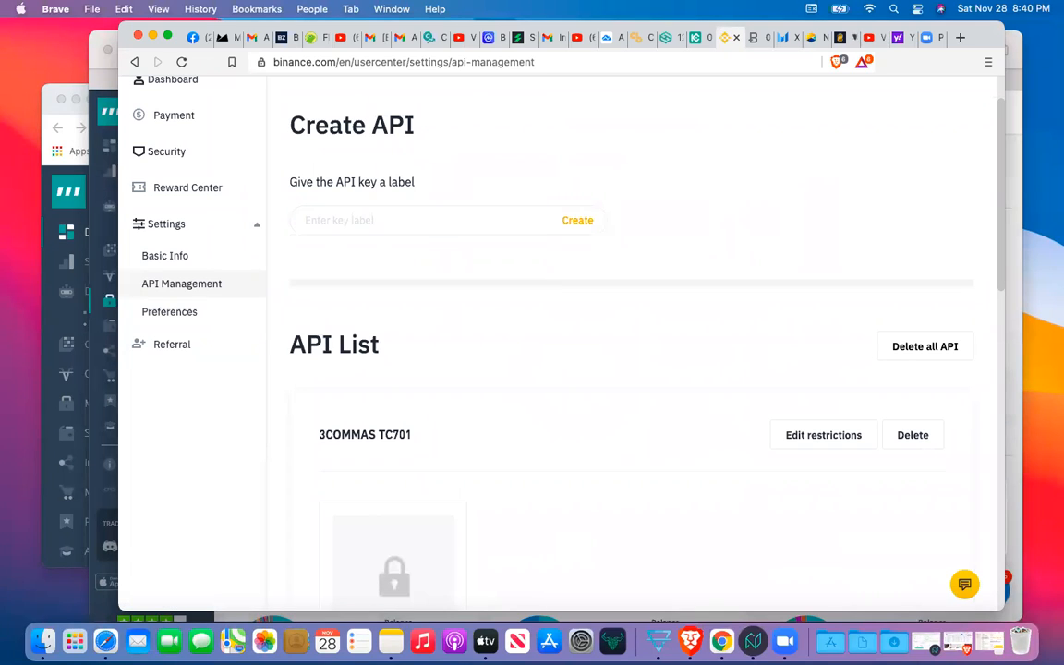
Step: Enter MY BINANCE BOT as the label of the new API key
{"action": "type", "text": "MYBIN"}
{"action": "key", "text": "BackSpace"}
{"action": "key", "text": "BackSpace"}
{"action": "key", "text": "BackSpace"}
{"action": "type", "text": "BINANCE BOT"}
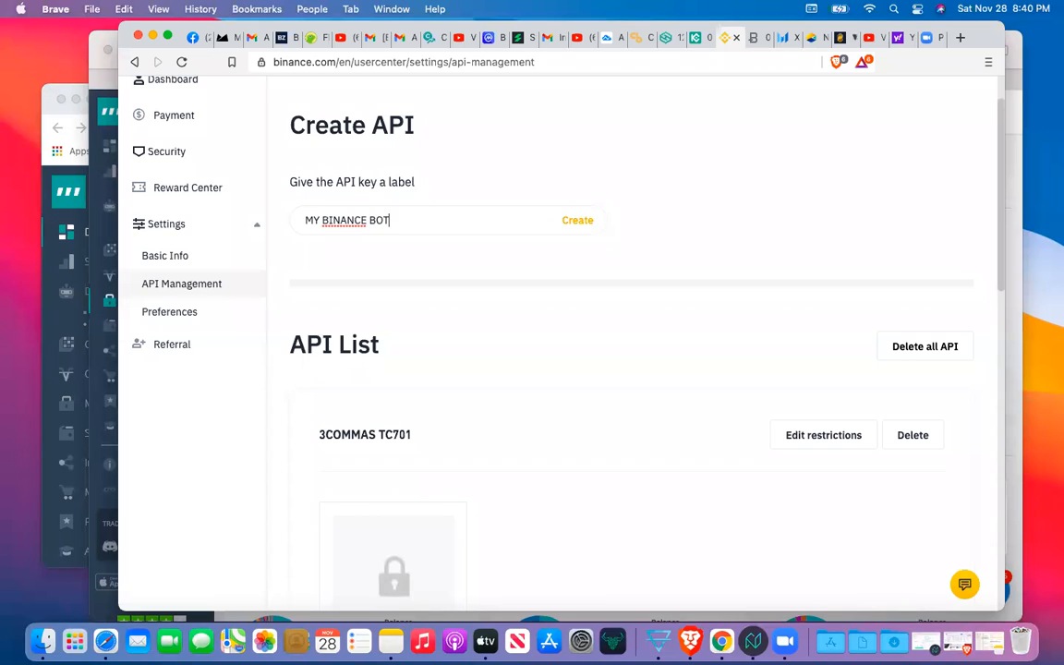
{"action": "scroll", "coordinate": [674, 268], "scroll_direction": "down", "scroll_amount": 8}
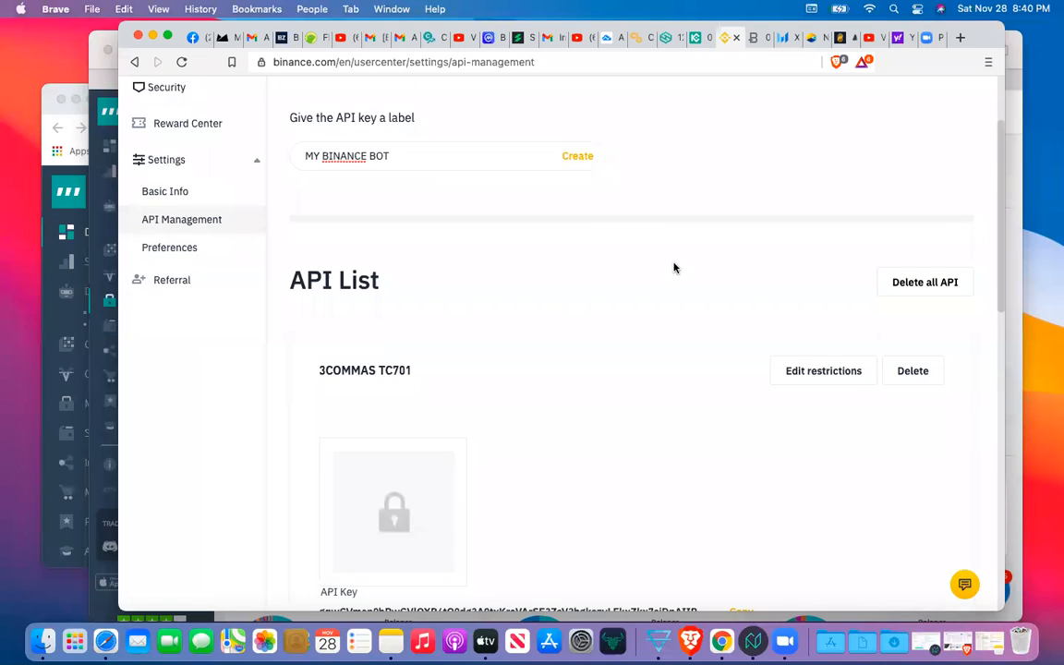
{"action": "scroll", "coordinate": [674, 267], "scroll_direction": "up", "scroll_amount": 1}
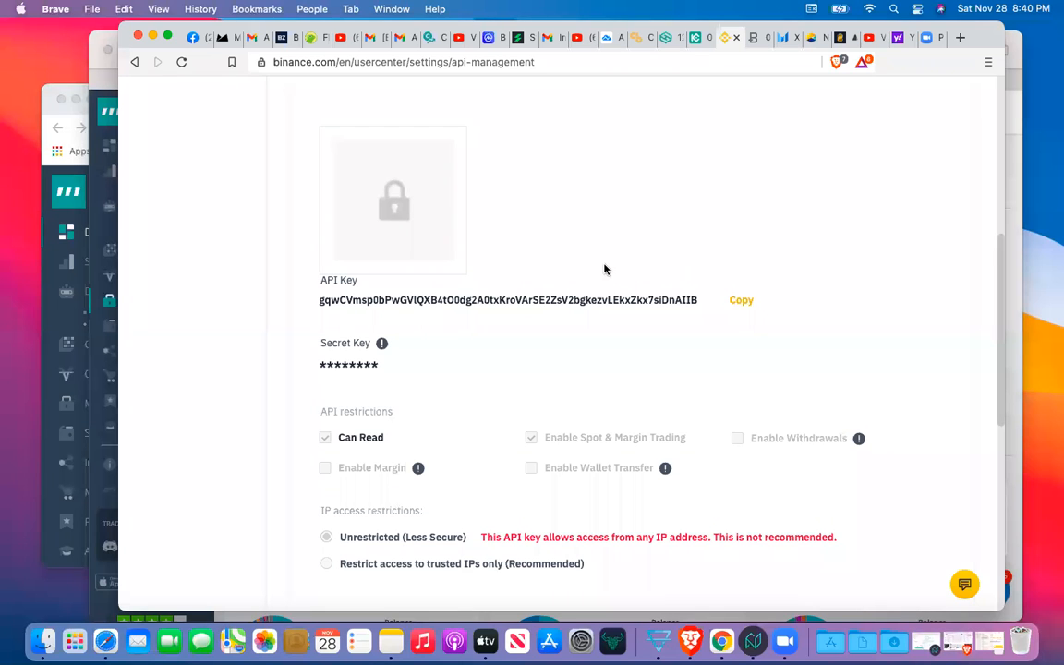
{"action": "scroll", "coordinate": [607, 269], "scroll_direction": "up", "scroll_amount": 8}
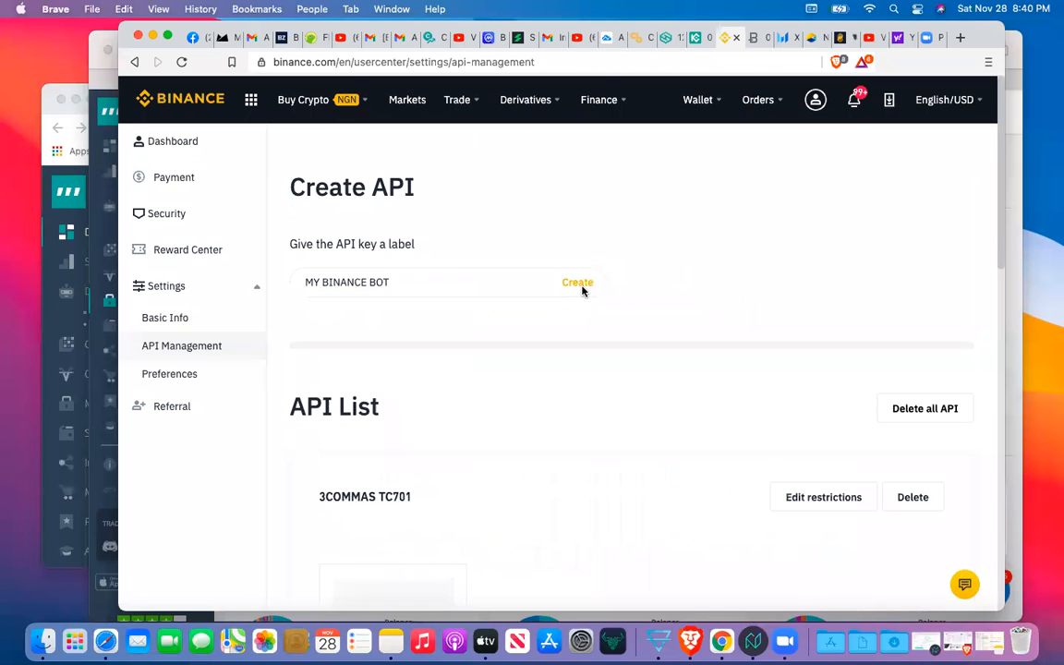
Step: Request creation of the labelled API key to view the security verification fields, and close the verification without entering any codes
{"action": "left_click", "coordinate": [582, 291]}
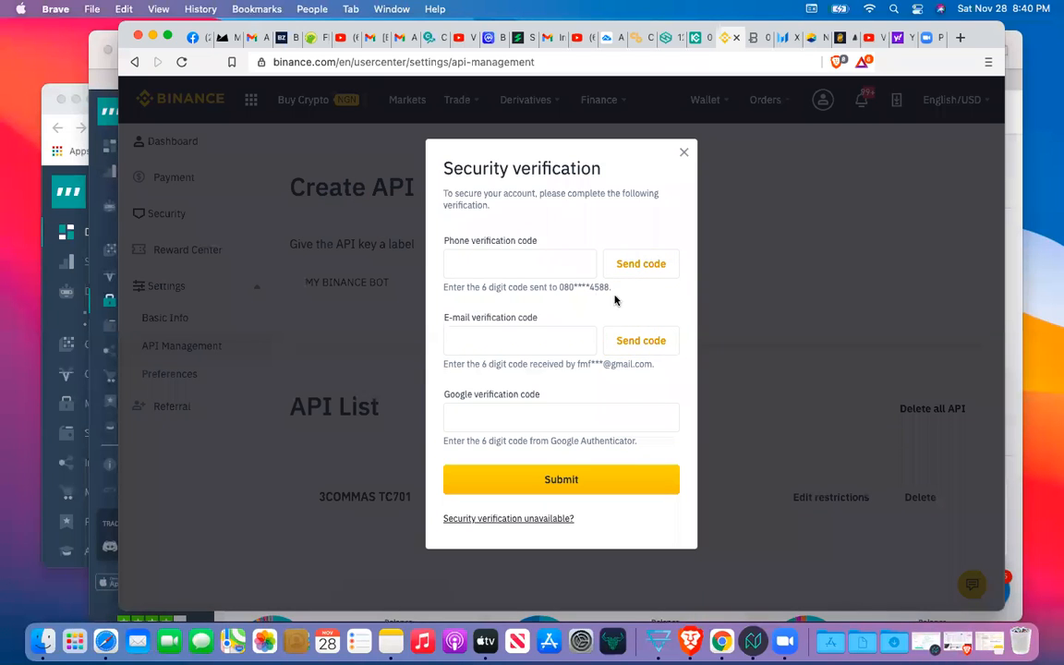
{"action": "left_click", "coordinate": [553, 427]}
{"action": "left_click", "coordinate": [540, 487]}
{"action": "left_click", "coordinate": [684, 155]}
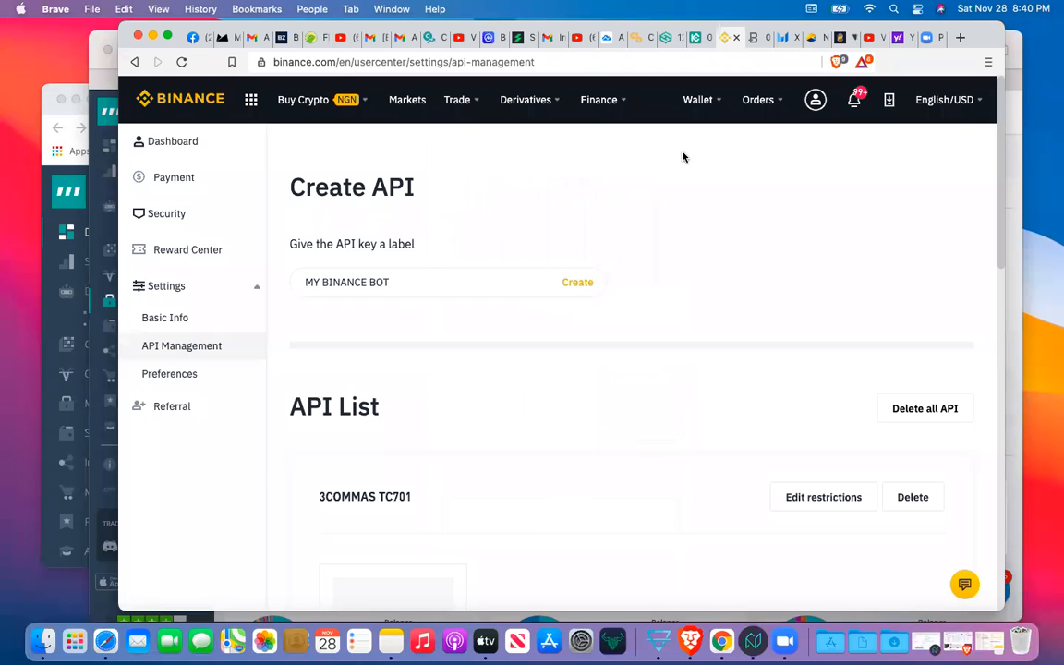
Step: Examine the existing 3COMMAS TC701 key's API restrictions and IP access restrictions in the API list
{"action": "scroll", "coordinate": [685, 378], "scroll_direction": "down", "scroll_amount": 5}
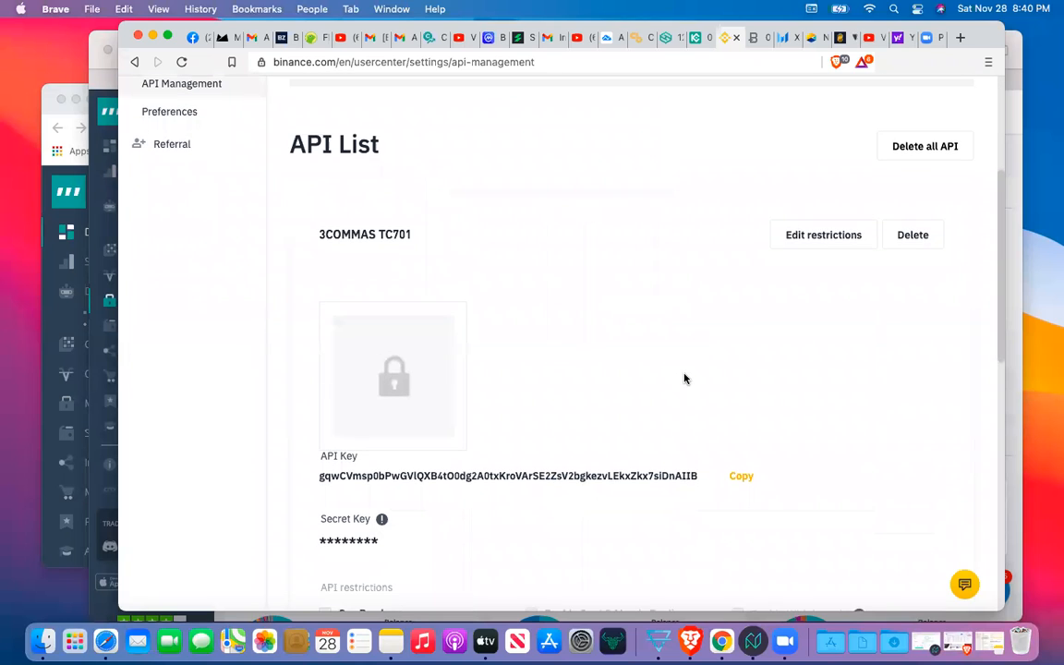
{"action": "scroll", "coordinate": [684, 378], "scroll_direction": "down", "scroll_amount": 3}
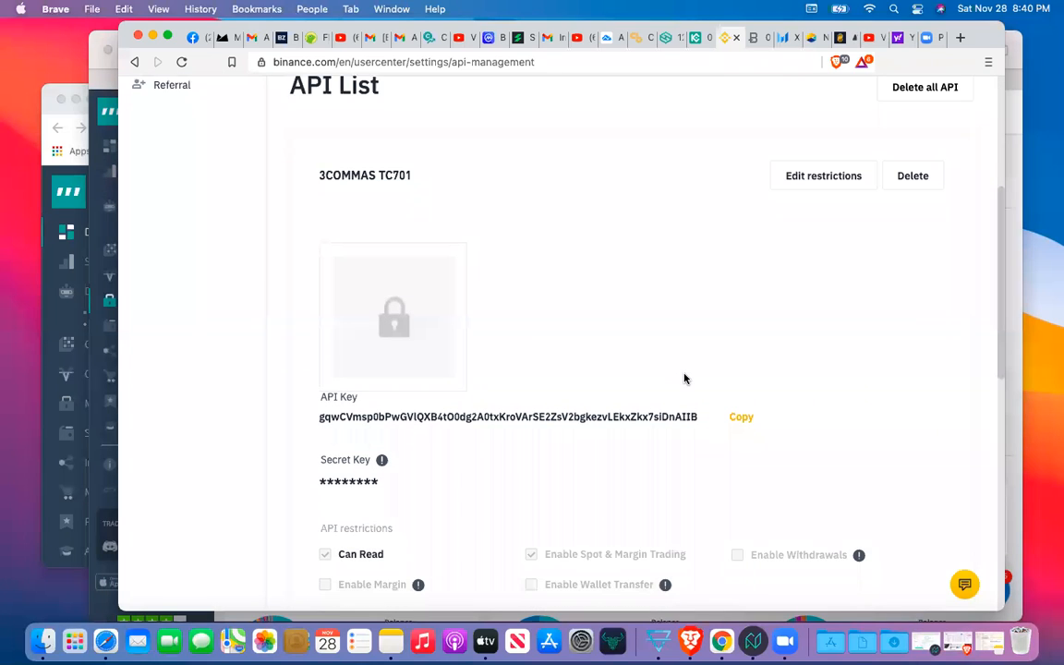
{"action": "scroll", "coordinate": [634, 372], "scroll_direction": "down", "scroll_amount": 1}
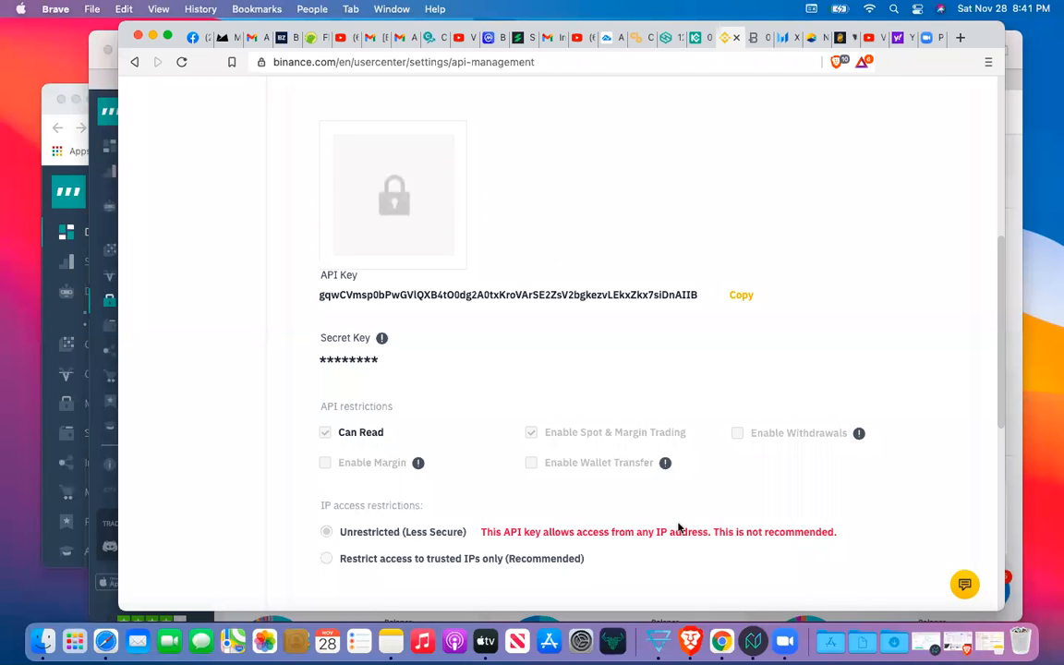
{"action": "scroll", "coordinate": [662, 313], "scroll_direction": "up", "scroll_amount": 5}
{"action": "scroll", "coordinate": [662, 315], "scroll_direction": "down", "scroll_amount": 3}
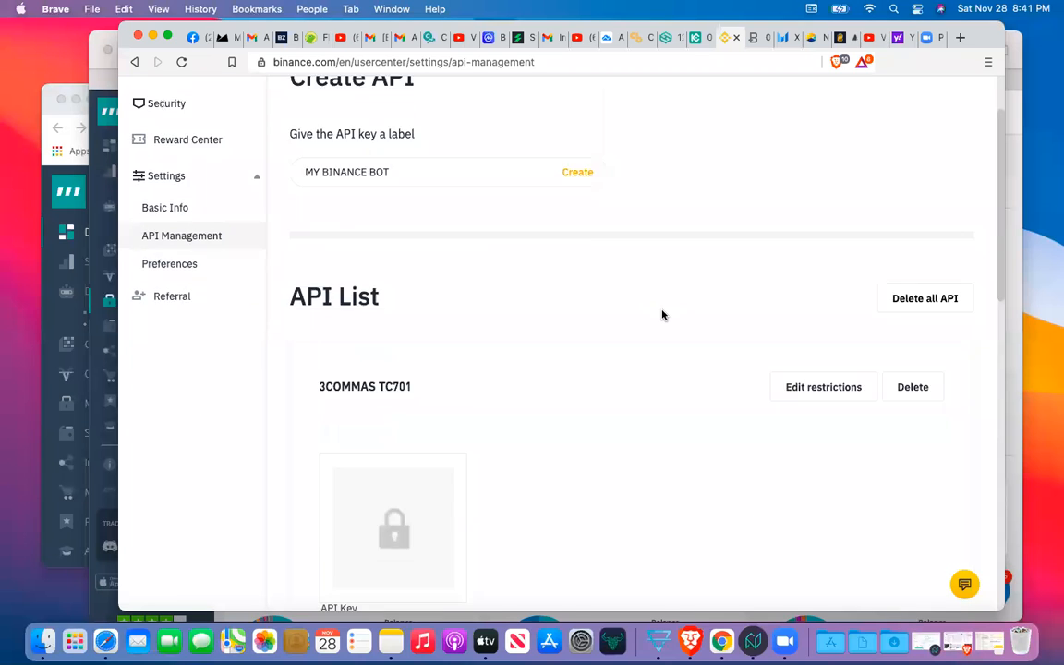
Step: Review the full entry of the existing 3COMMAS TC701 key, from its key fields to the withdrawal permission
{"action": "scroll", "coordinate": [663, 315], "scroll_direction": "up", "scroll_amount": 3}
{"action": "scroll", "coordinate": [662, 315], "scroll_direction": "down", "scroll_amount": 4}
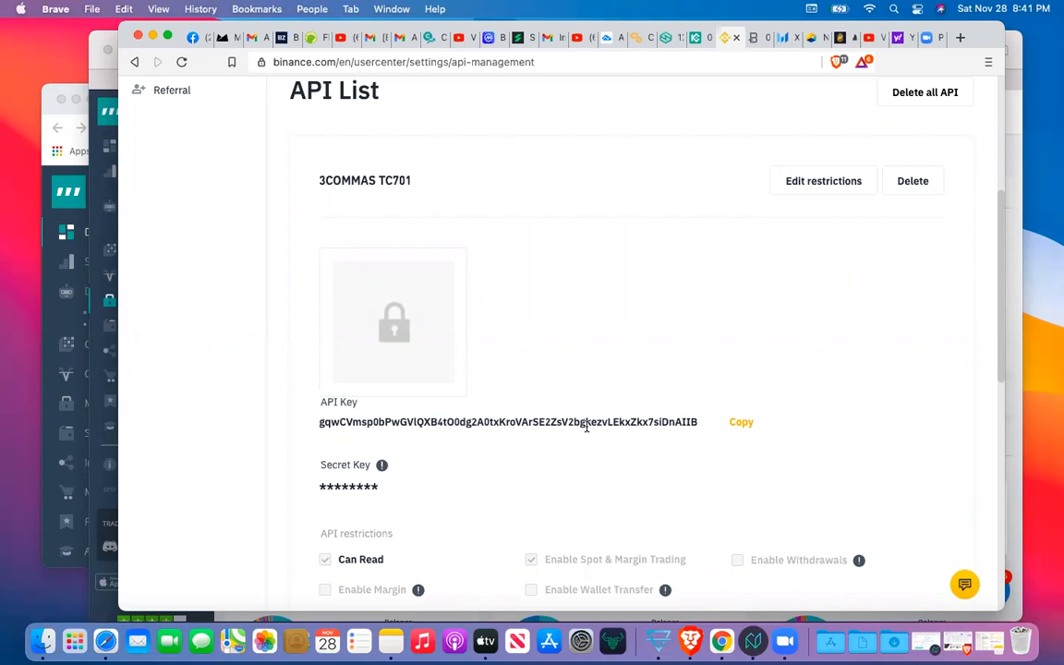
{"action": "scroll", "coordinate": [835, 361], "scroll_direction": "down", "scroll_amount": 10}
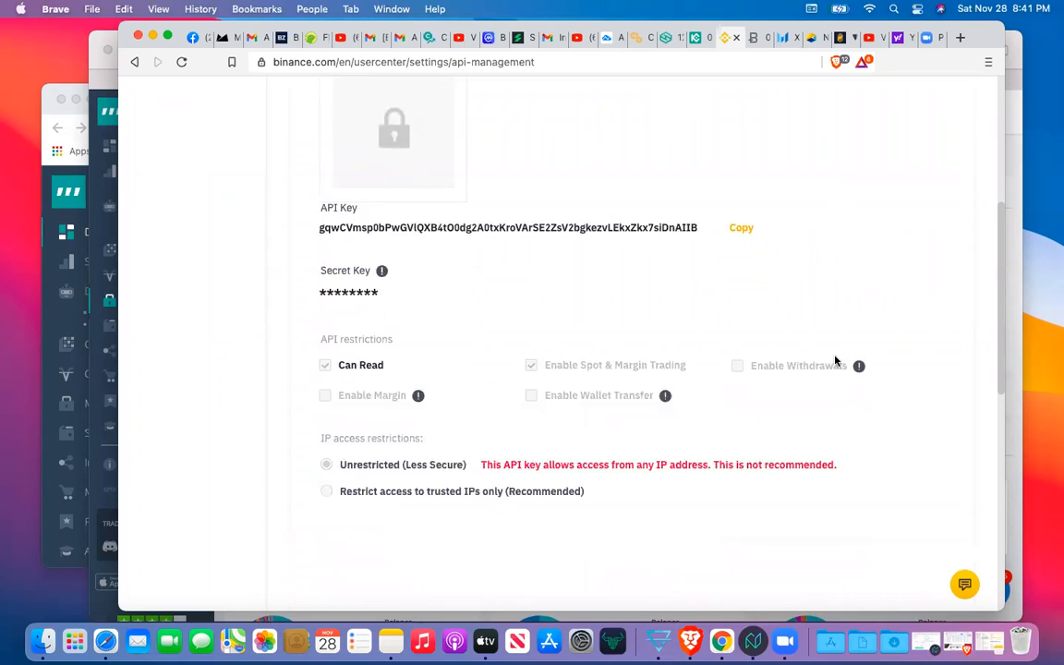
Step: Switch to 3Commas in Safari, keep Binance as the exchange, name the connection MY BINANCE BOT, and leave the API key and secret empty
{"action": "left_click", "coordinate": [107, 643]}
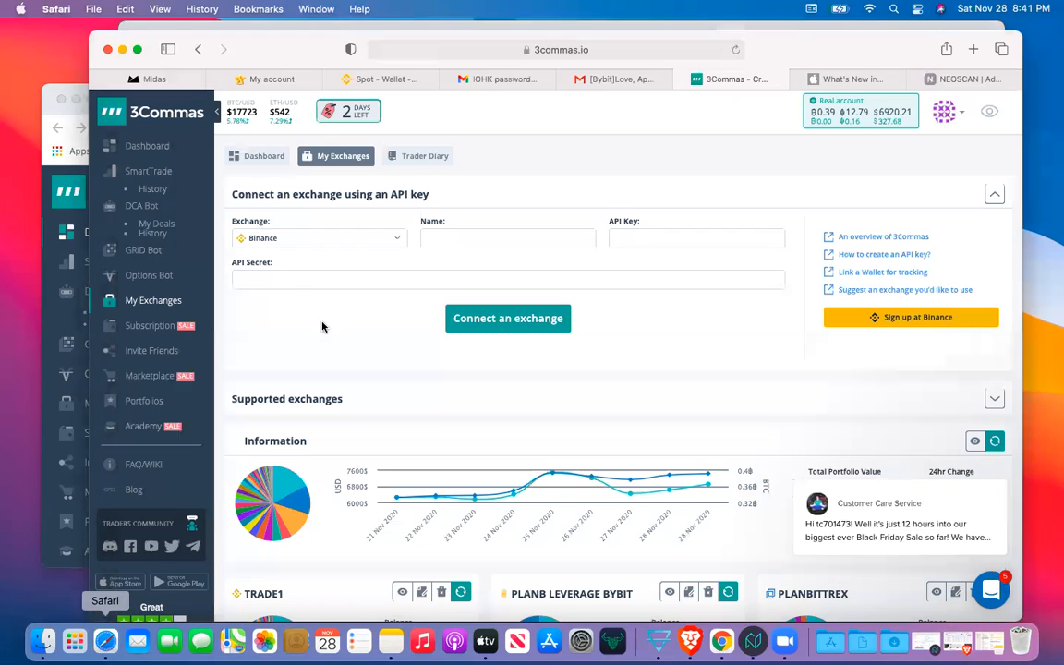
{"action": "left_click", "coordinate": [362, 241]}
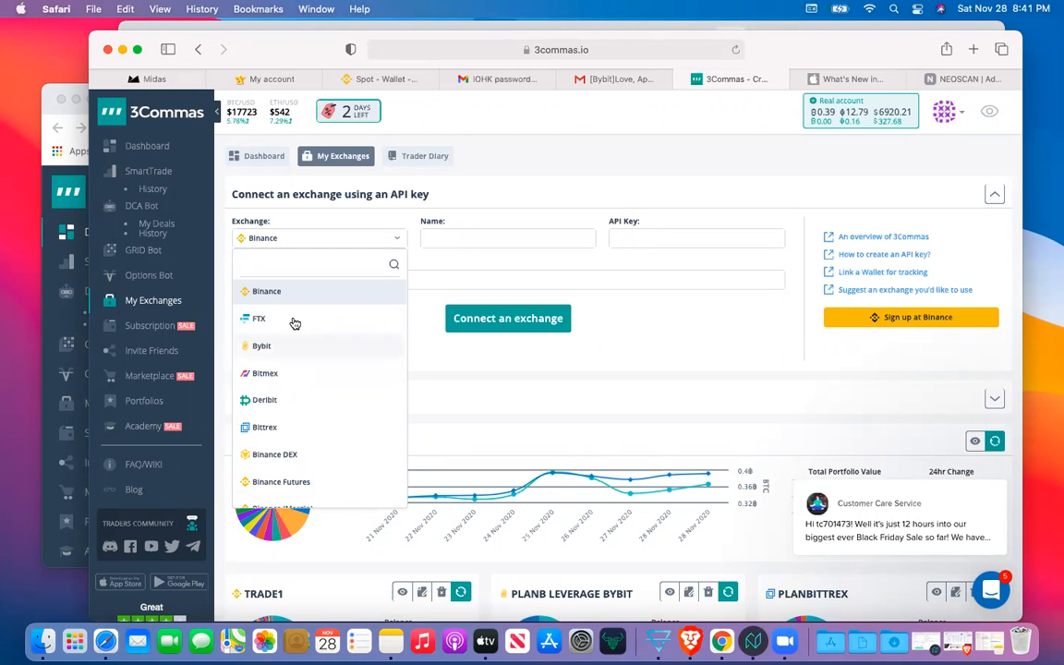
{"action": "left_click", "coordinate": [433, 260]}
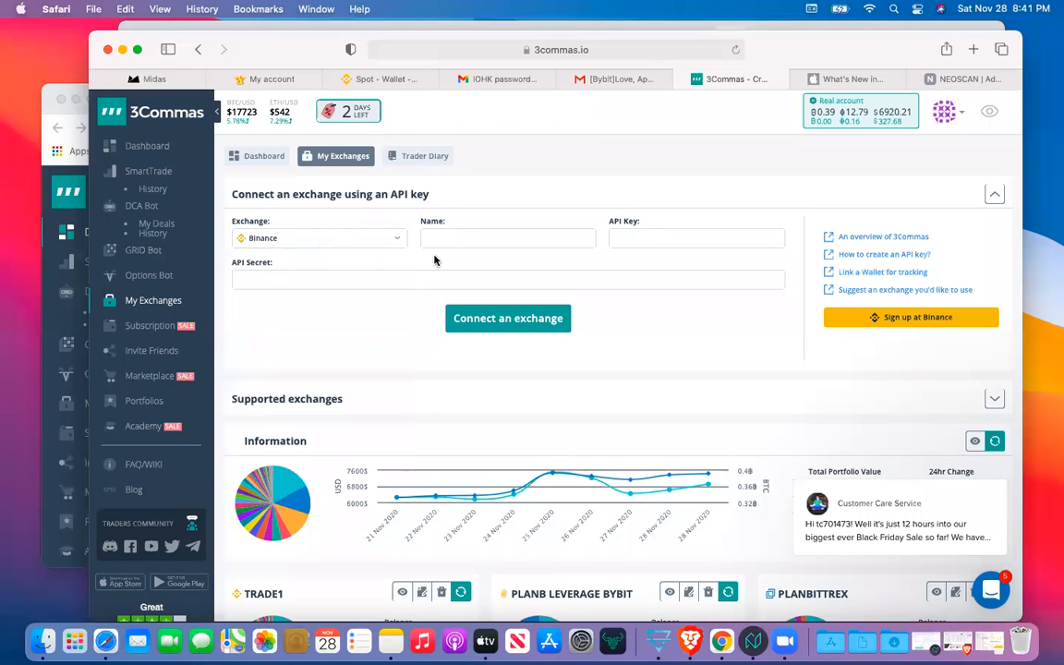
{"action": "left_click", "coordinate": [446, 236]}
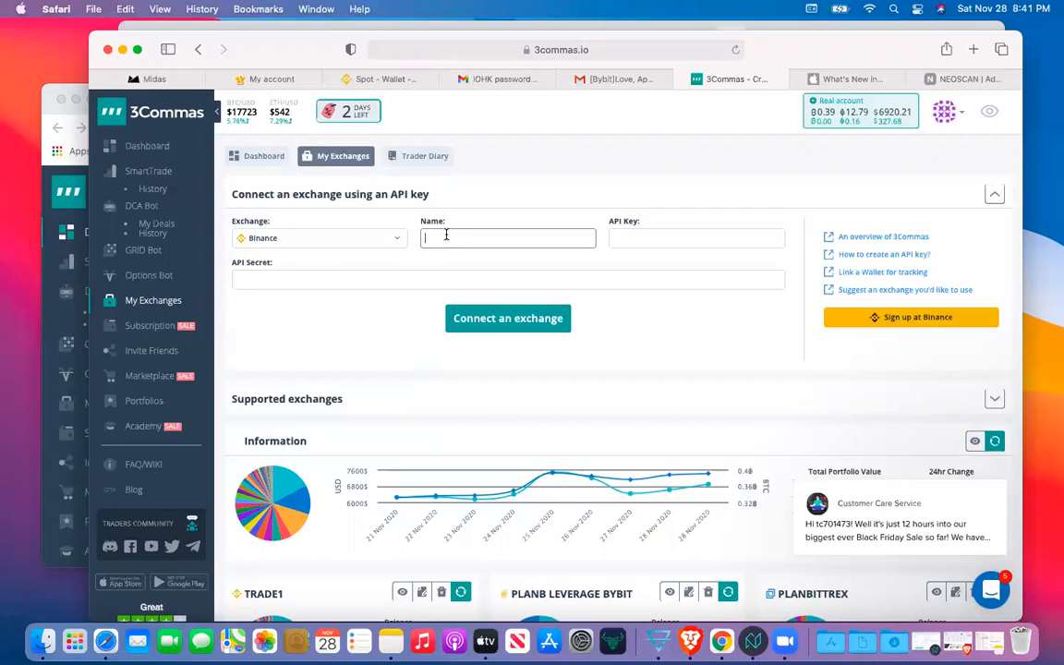
{"action": "type", "text": "M"}
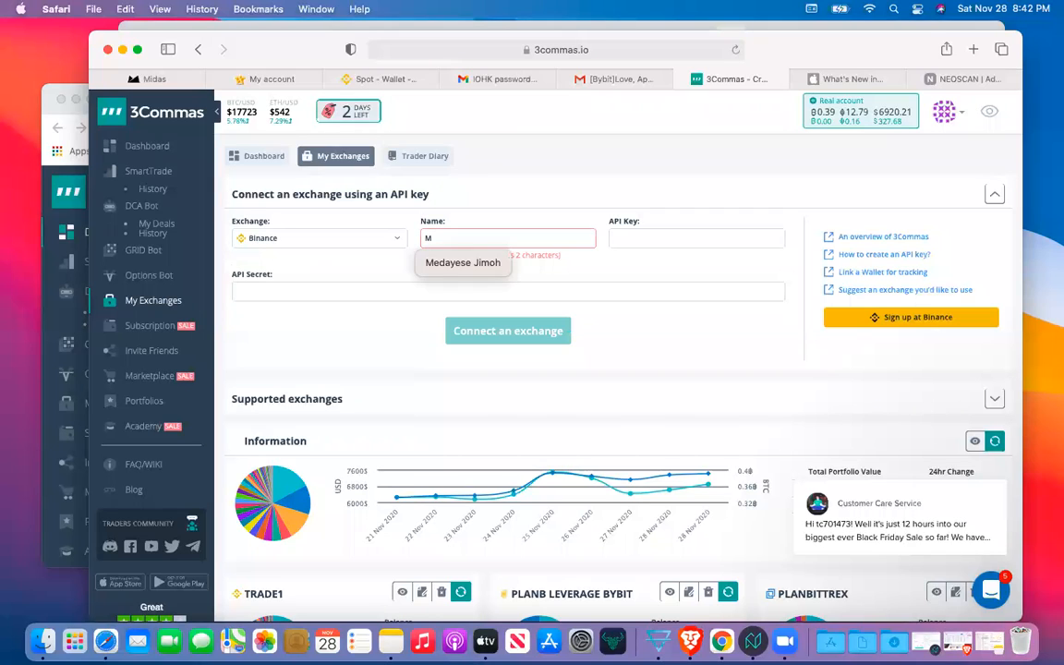
{"action": "type", "text": "Y BINANCE BOT"}
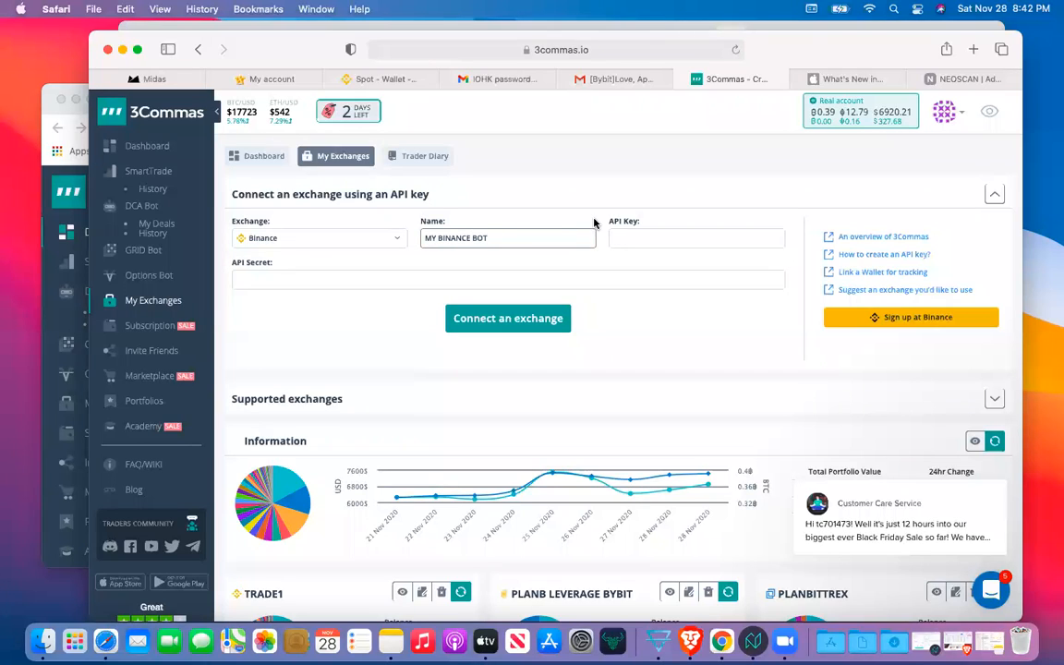
{"action": "left_click", "coordinate": [621, 234]}
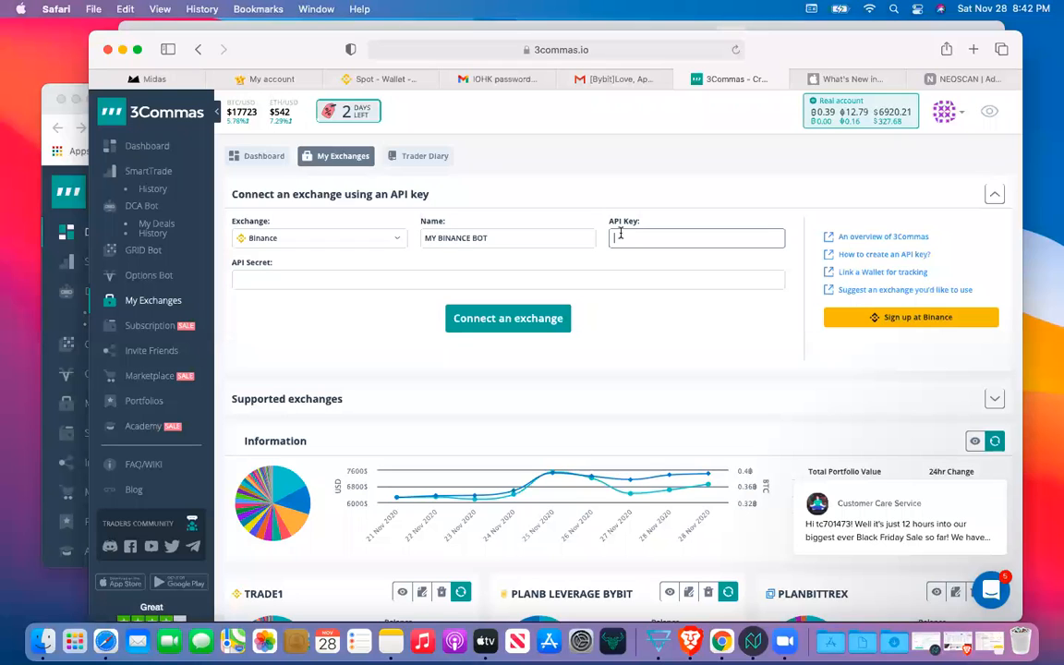
{"action": "left_click", "coordinate": [521, 281]}
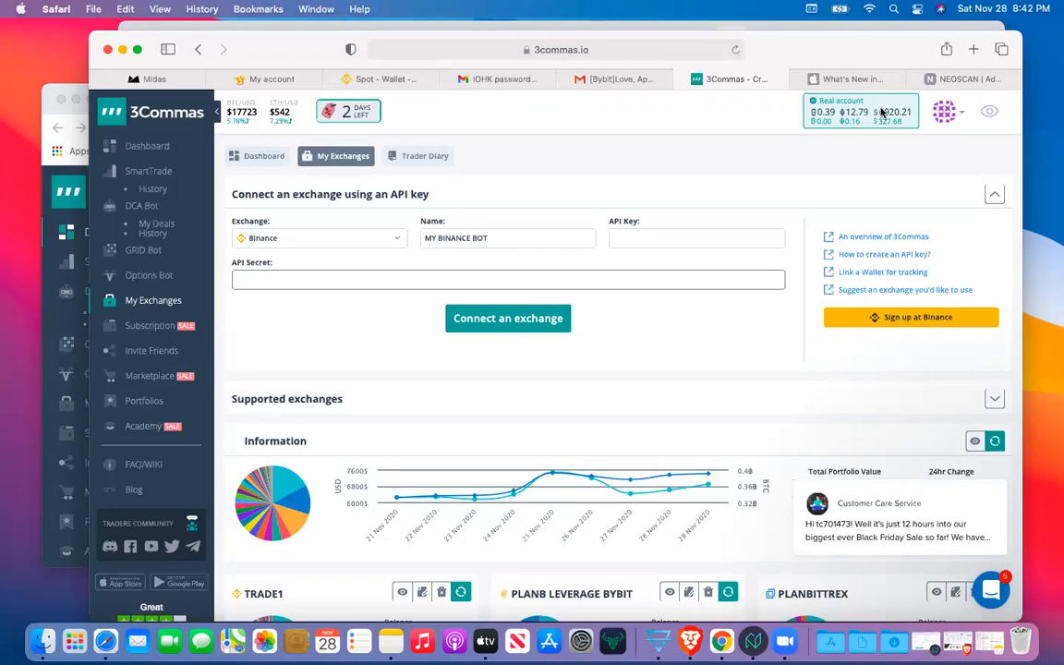
Step: Hide the real account's balance figures and show them again, twice
{"action": "left_click", "coordinate": [990, 115]}
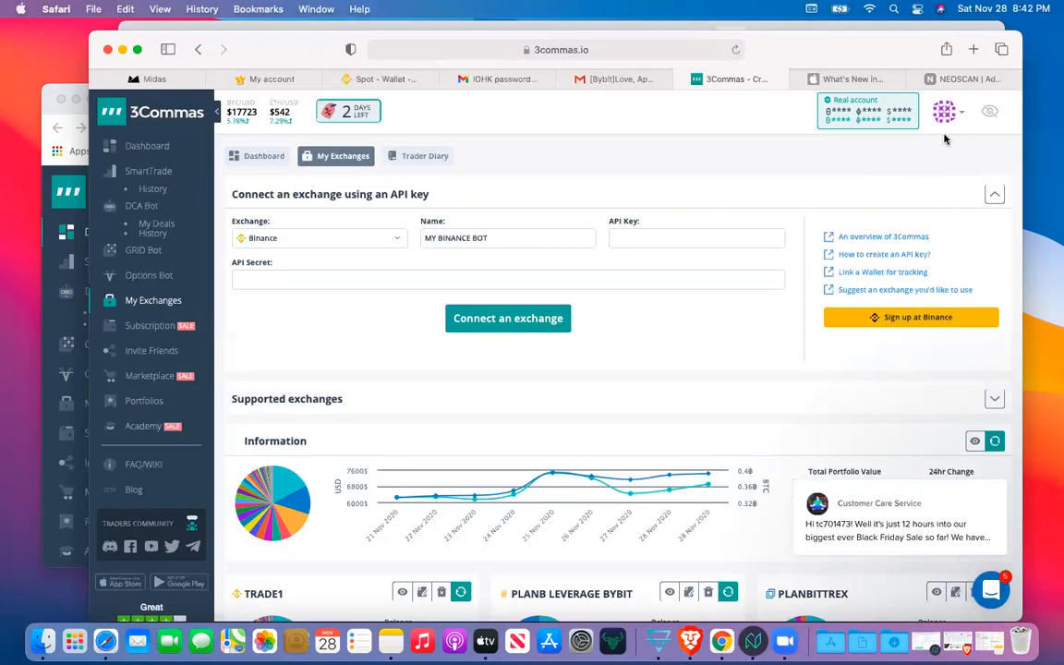
{"action": "left_click", "coordinate": [991, 112]}
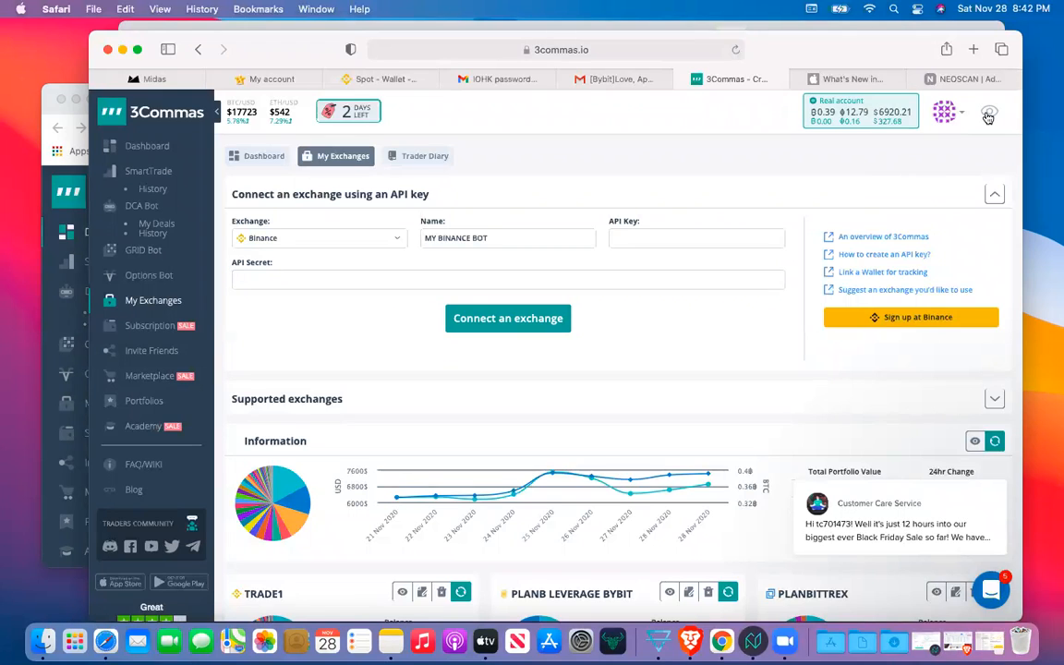
{"action": "left_click", "coordinate": [988, 113]}
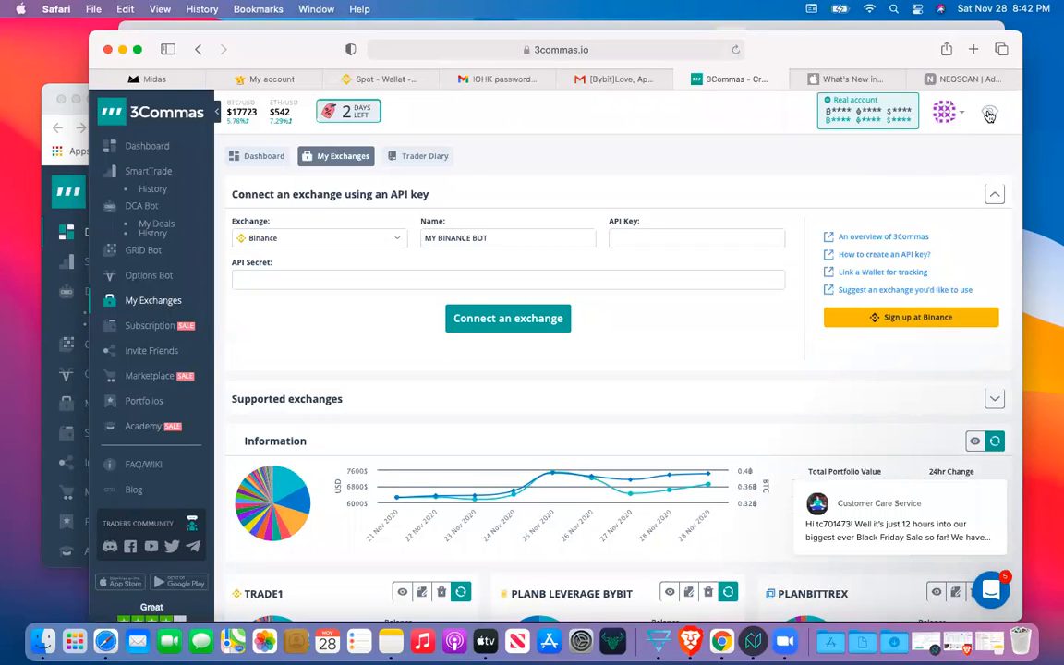
{"action": "left_click", "coordinate": [989, 114]}
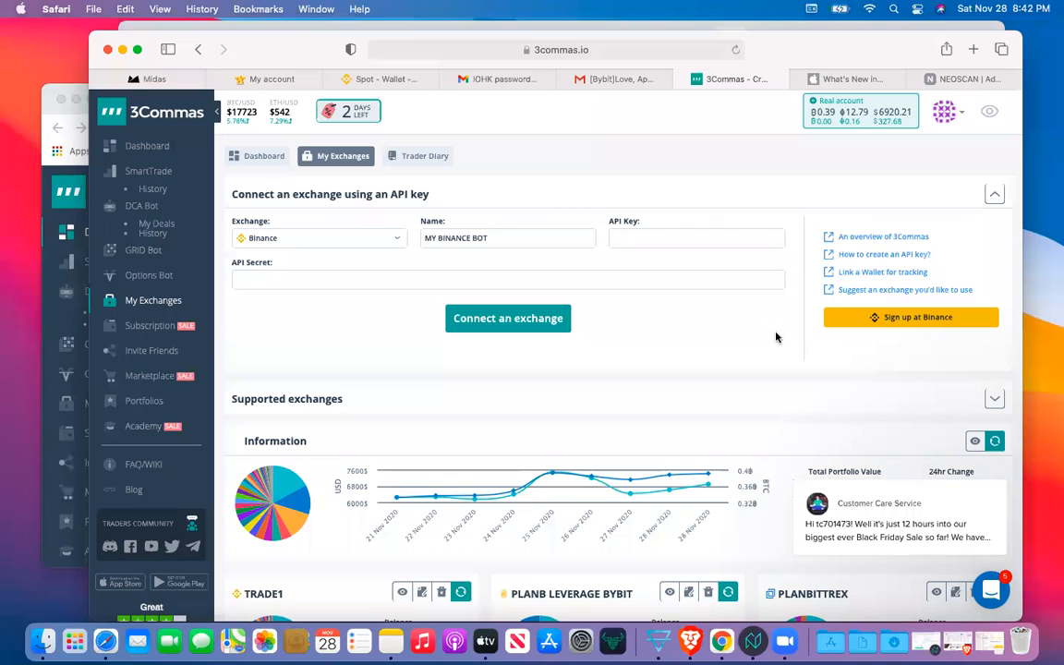
Step: Examine the connected exchange accounts, including the holdings charts of PLANBITTREX and PLANB LEVERAGE BYBIT
{"action": "scroll", "coordinate": [792, 415], "scroll_direction": "down", "scroll_amount": 8}
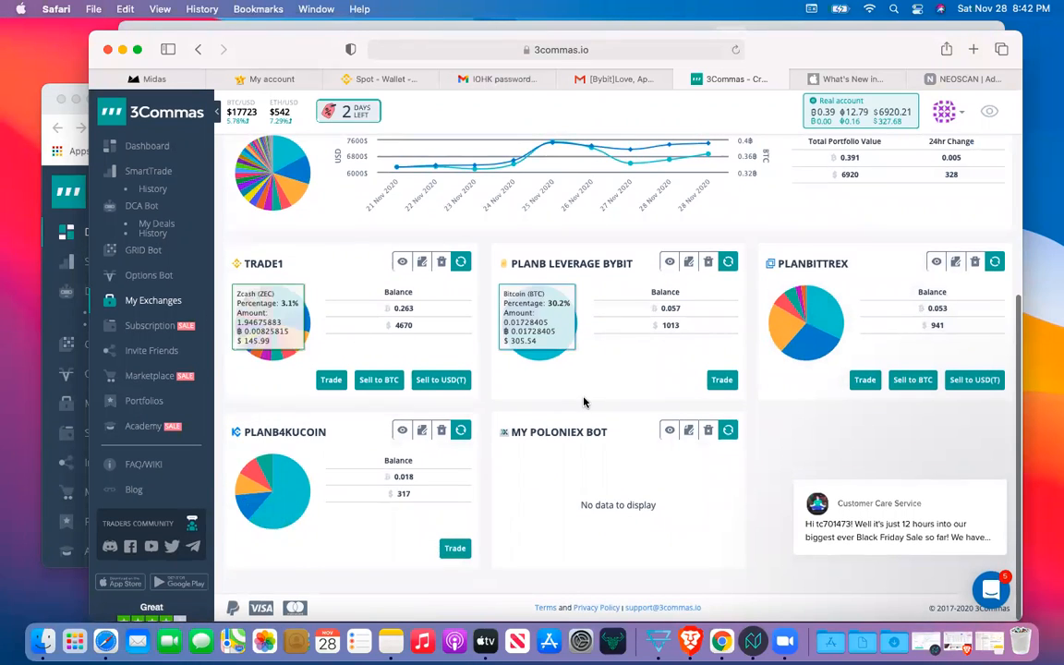
{"action": "mouse_move", "coordinate": [818, 288]}
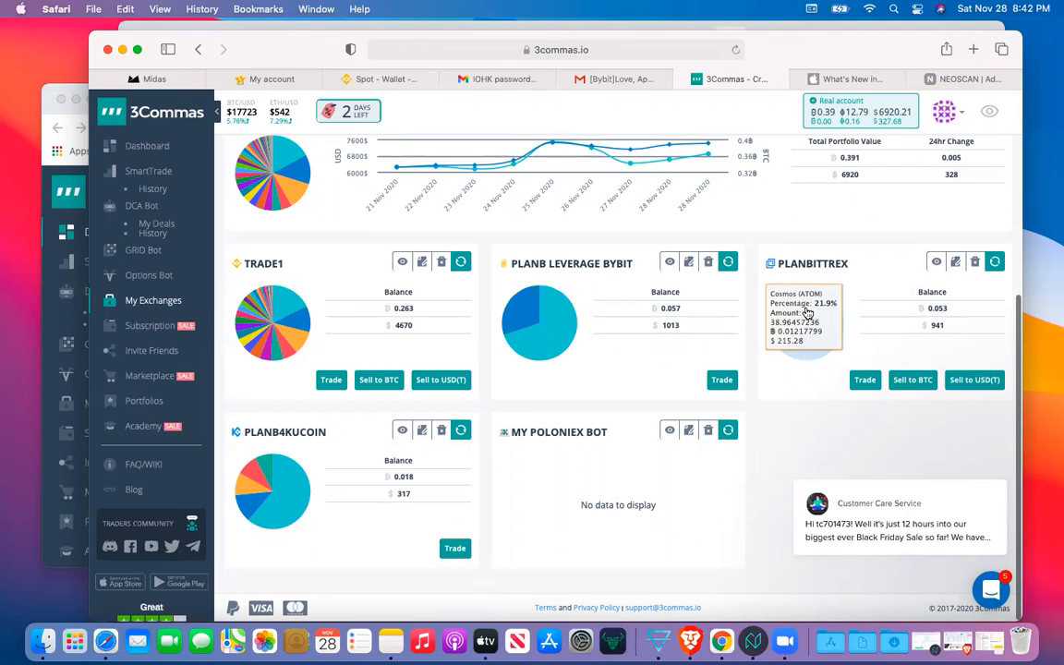
{"action": "mouse_move", "coordinate": [547, 295]}
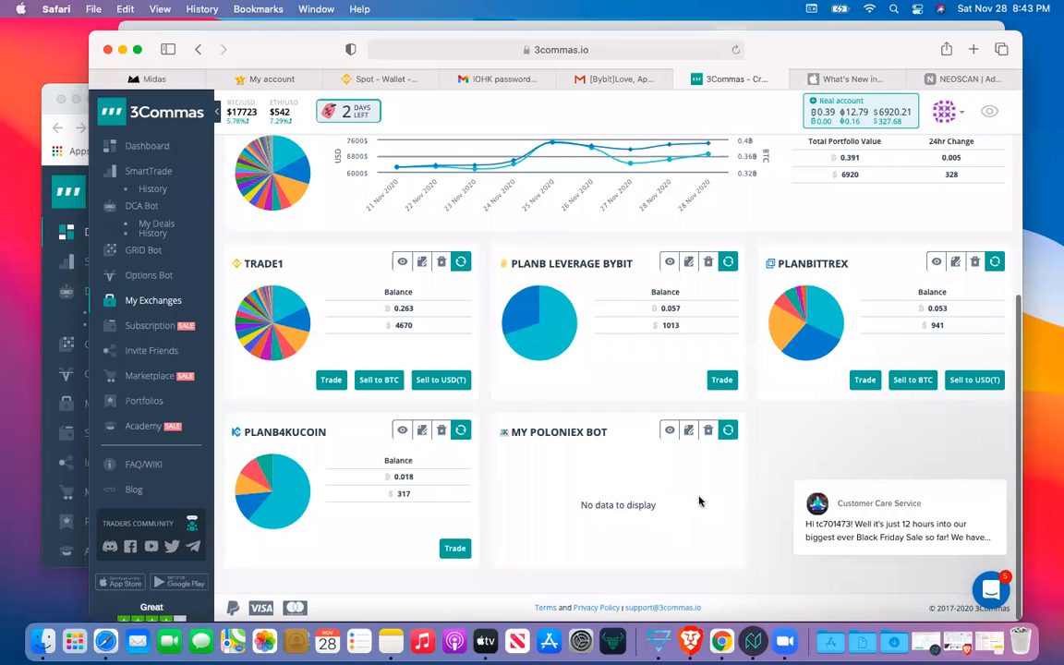
{"action": "scroll", "coordinate": [289, 232], "scroll_direction": "up", "scroll_amount": 5}
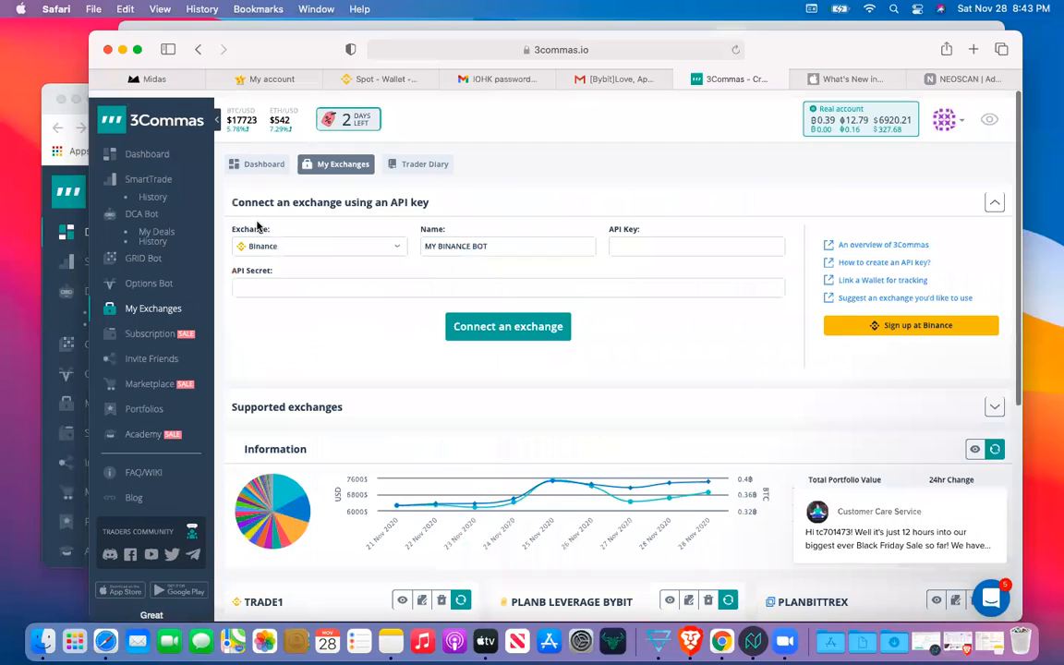
Step: Open the Dashboard and review its token holdings, connected exchanges, live trades feed and suggested bots
{"action": "left_click", "coordinate": [153, 154]}
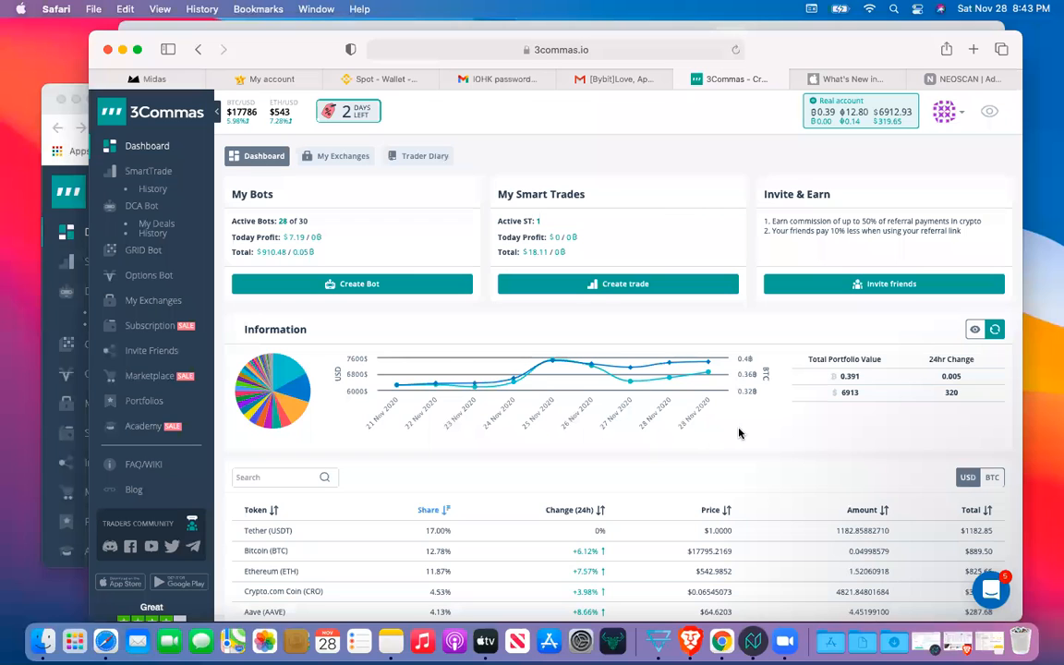
{"action": "scroll", "coordinate": [738, 433], "scroll_direction": "down", "scroll_amount": 5}
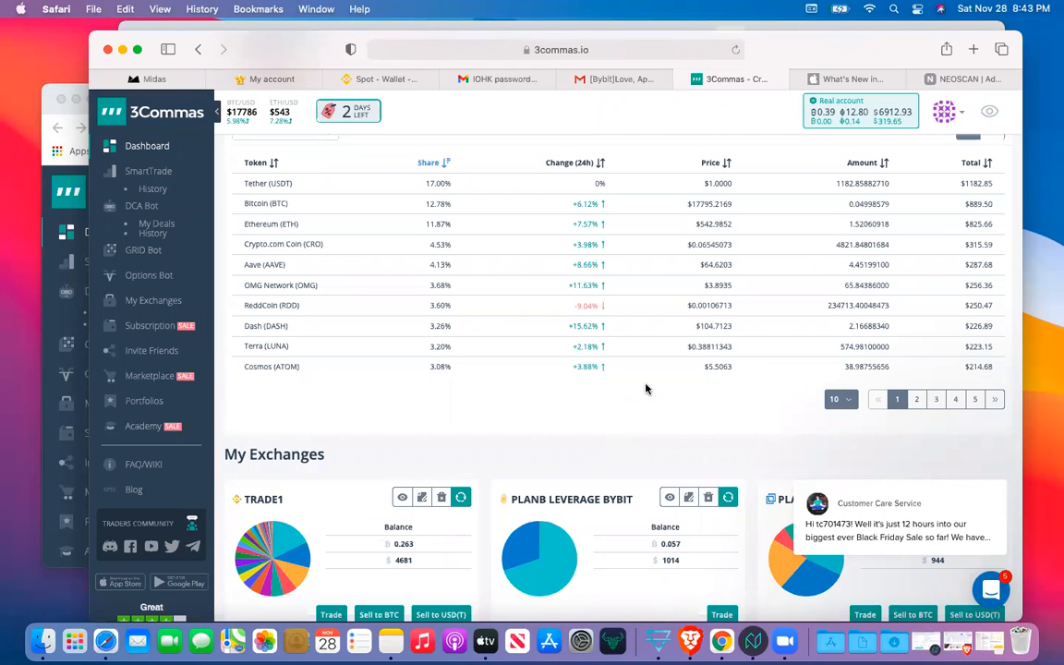
{"action": "scroll", "coordinate": [646, 389], "scroll_direction": "down", "scroll_amount": 15}
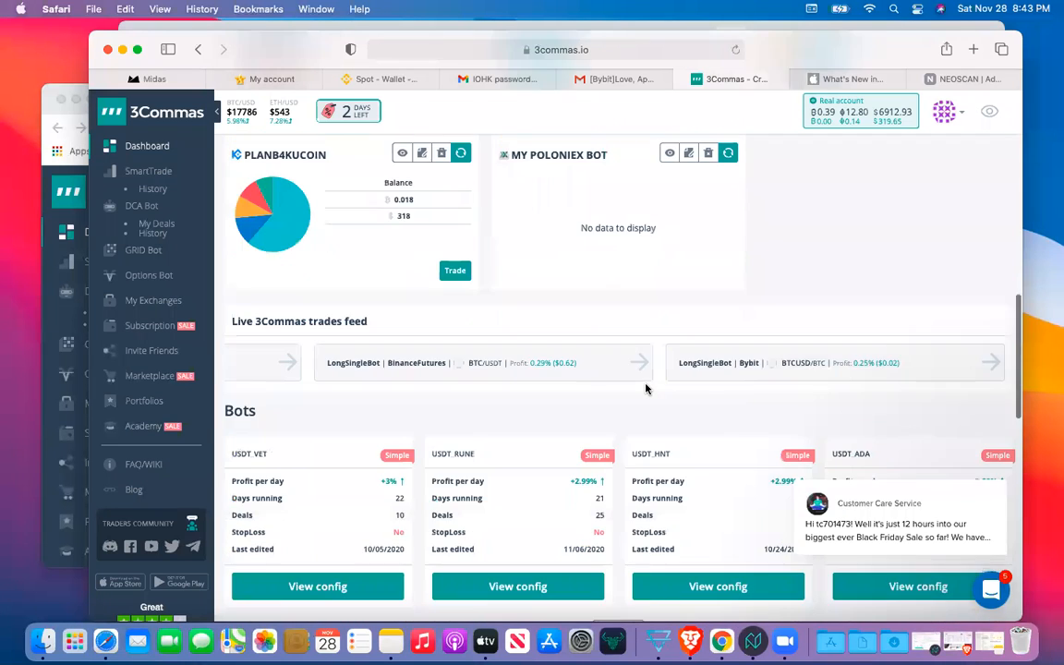
{"action": "scroll", "coordinate": [646, 389], "scroll_direction": "up", "scroll_amount": 2}
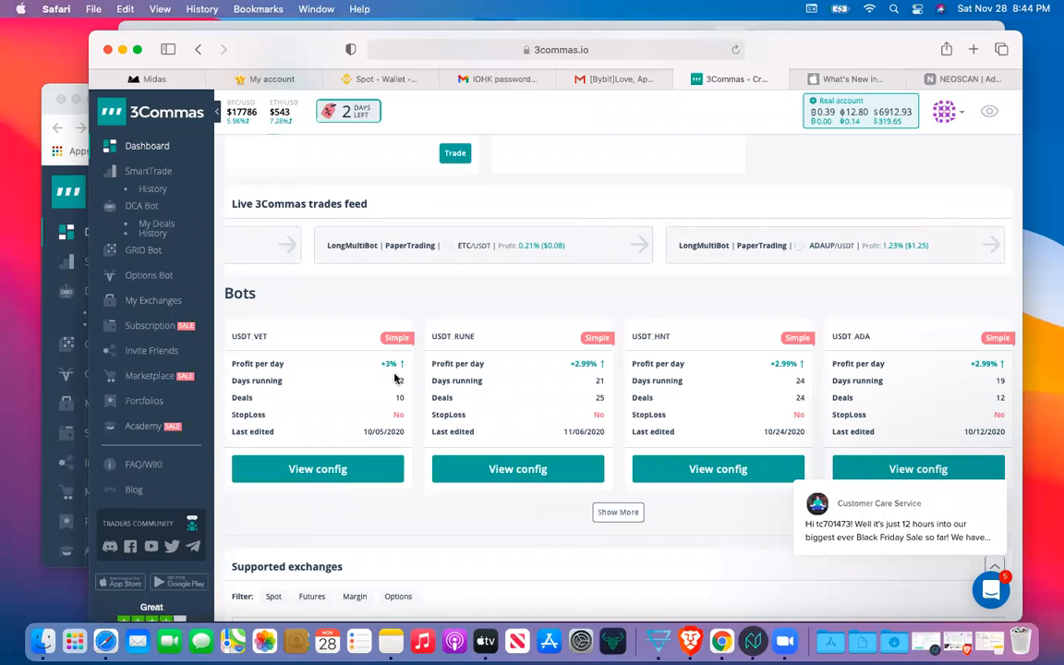
Step: Show more of the suggested bots and browse the discoverable bot configurations with their profit per day, days running and deals
{"action": "left_click", "coordinate": [613, 515]}
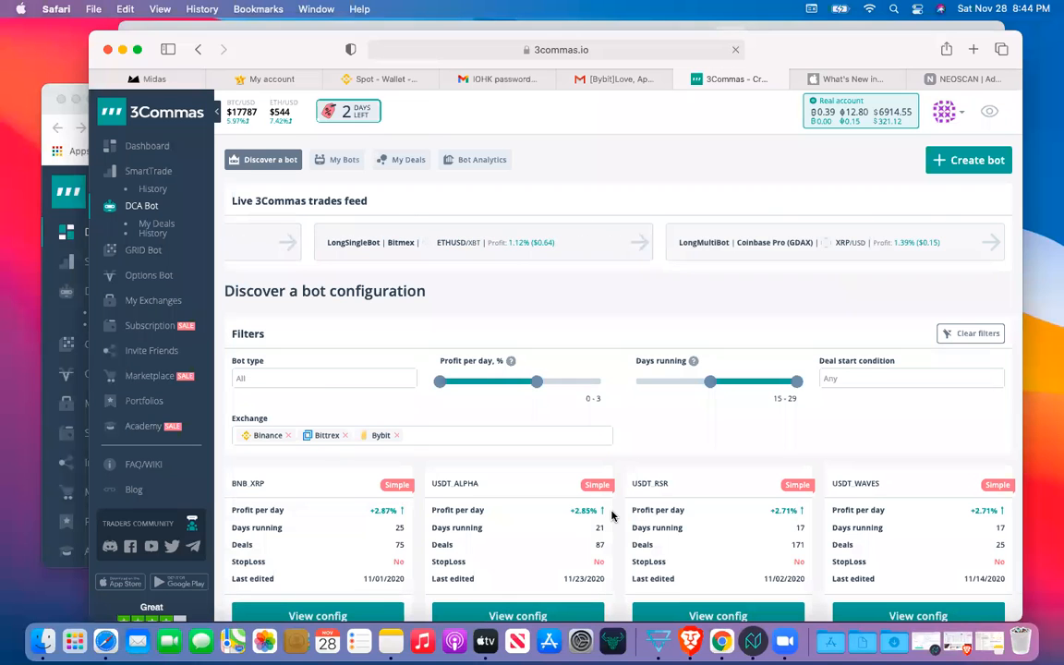
{"action": "scroll", "coordinate": [611, 514], "scroll_direction": "down", "scroll_amount": 4}
{"action": "scroll", "coordinate": [562, 413], "scroll_direction": "down", "scroll_amount": 5}
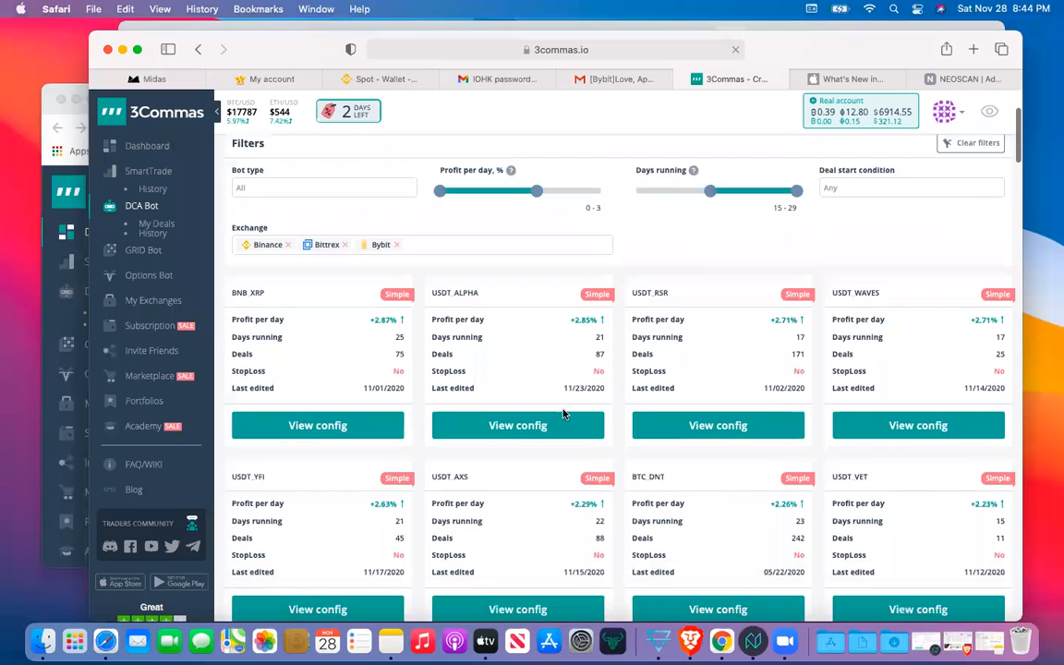
{"action": "scroll", "coordinate": [563, 413], "scroll_direction": "down", "scroll_amount": 2}
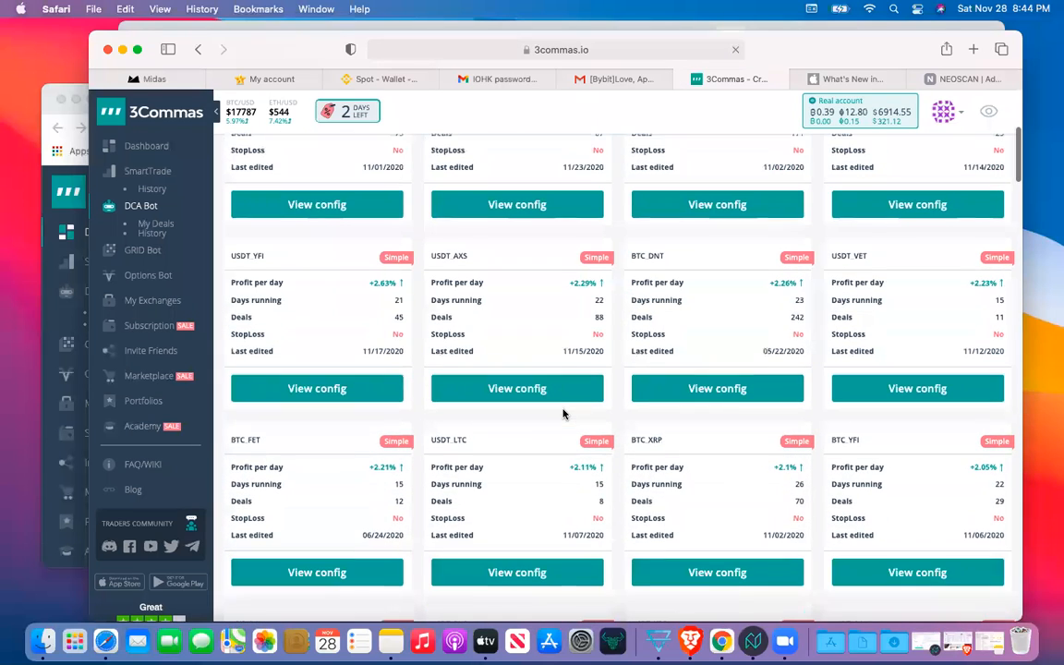
{"action": "scroll", "coordinate": [562, 409], "scroll_direction": "down", "scroll_amount": 2}
{"action": "scroll", "coordinate": [561, 406], "scroll_direction": "down", "scroll_amount": 1}
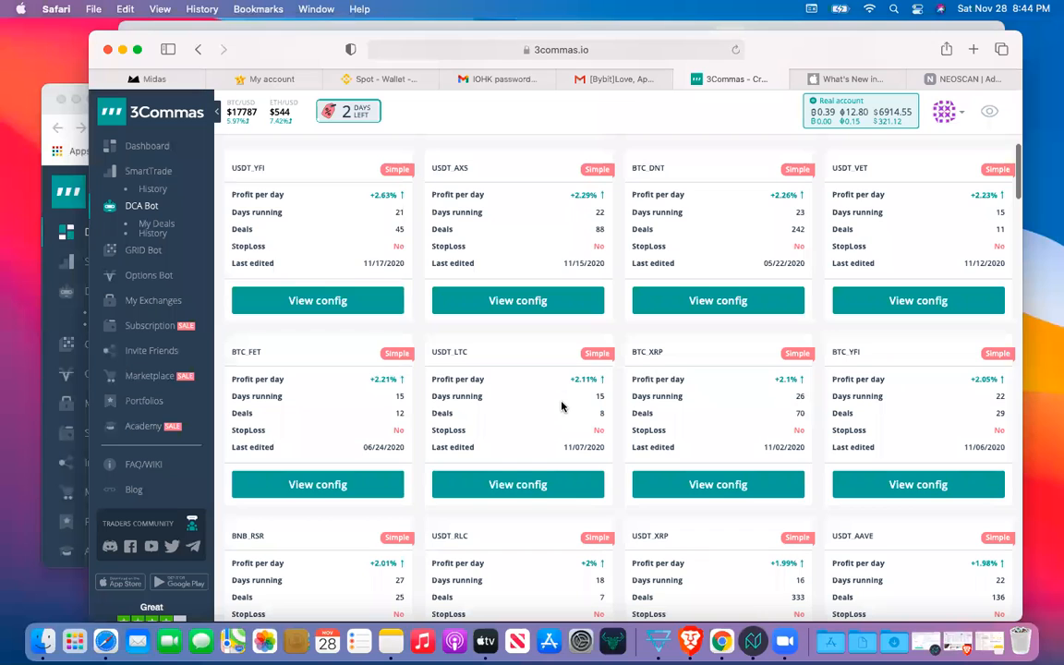
{"action": "scroll", "coordinate": [562, 406], "scroll_direction": "down", "scroll_amount": 3}
{"action": "scroll", "coordinate": [562, 407], "scroll_direction": "down", "scroll_amount": 2}
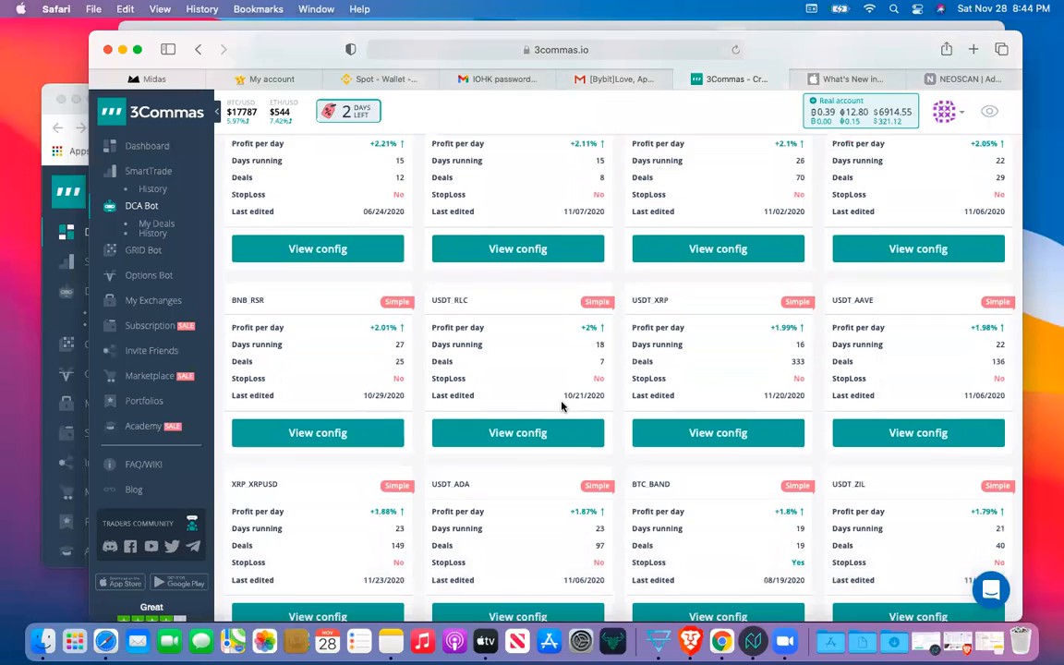
{"action": "scroll", "coordinate": [562, 406], "scroll_direction": "down", "scroll_amount": 2}
{"action": "scroll", "coordinate": [561, 407], "scroll_direction": "down", "scroll_amount": 1}
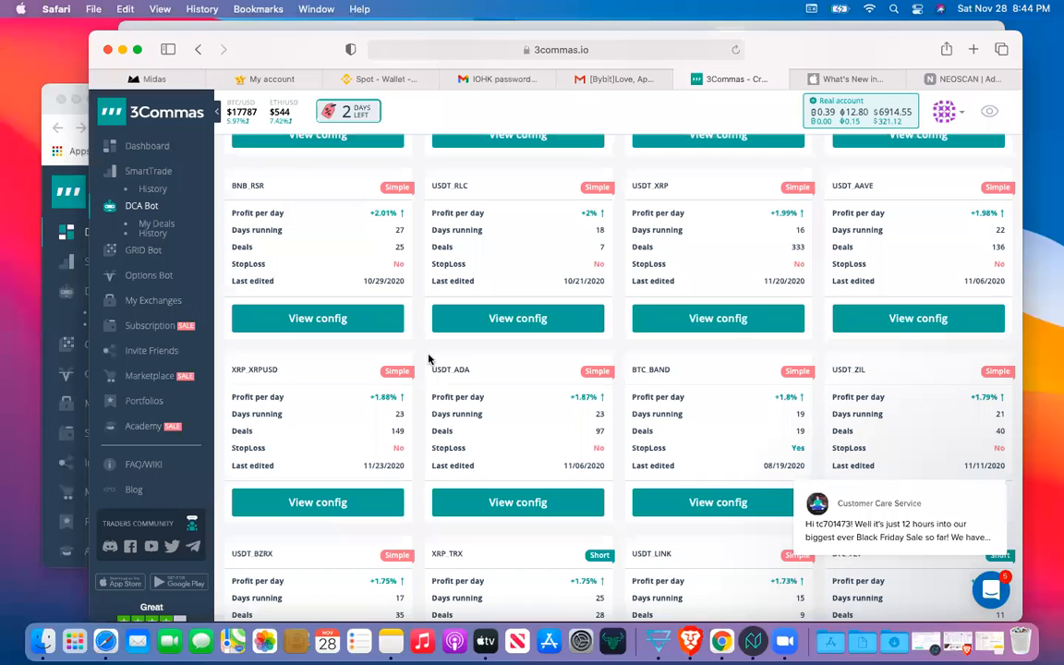
Step: Open the BNB_RSR bot's configuration and examine its usage amount, daily summary profit and profit-by-day charts
{"action": "left_click", "coordinate": [335, 319]}
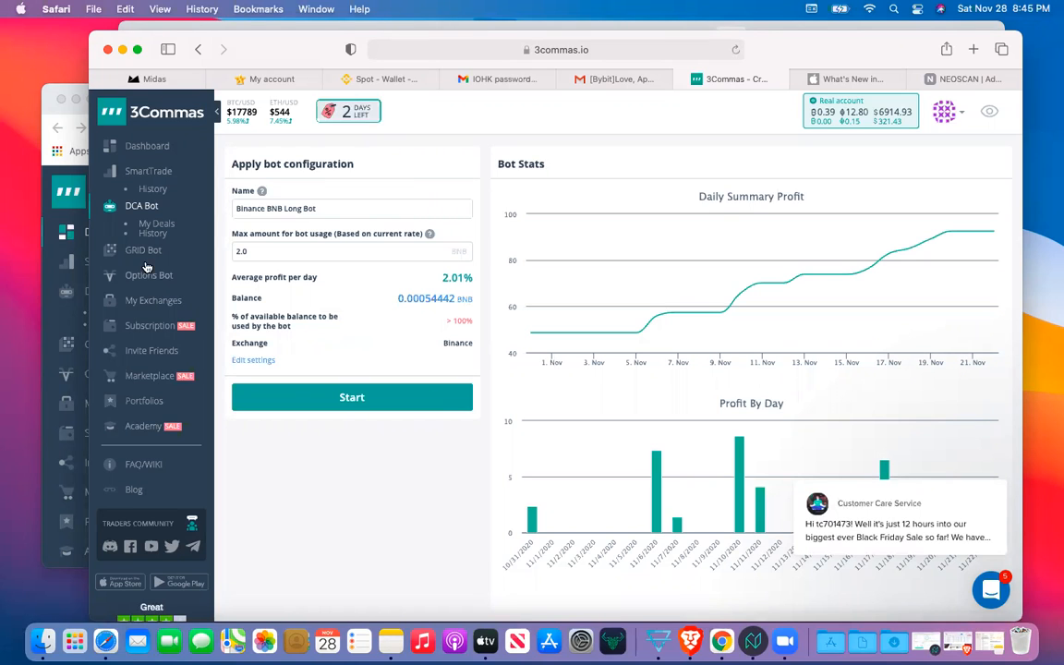
{"action": "scroll", "coordinate": [585, 455], "scroll_direction": "down", "scroll_amount": 1}
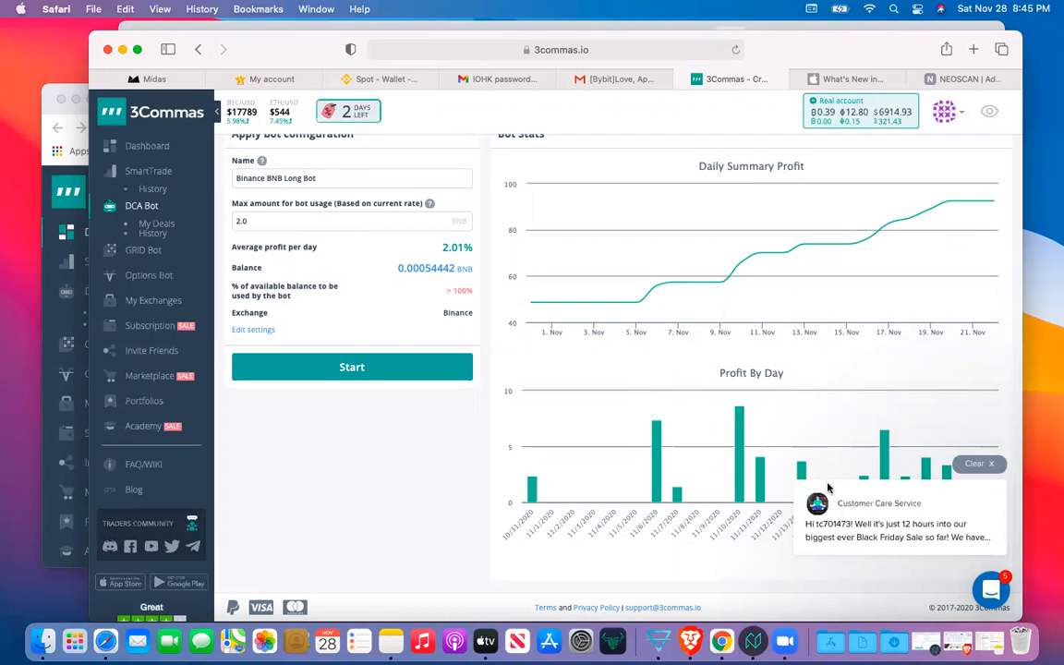
{"action": "scroll", "coordinate": [927, 396], "scroll_direction": "down", "scroll_amount": 1}
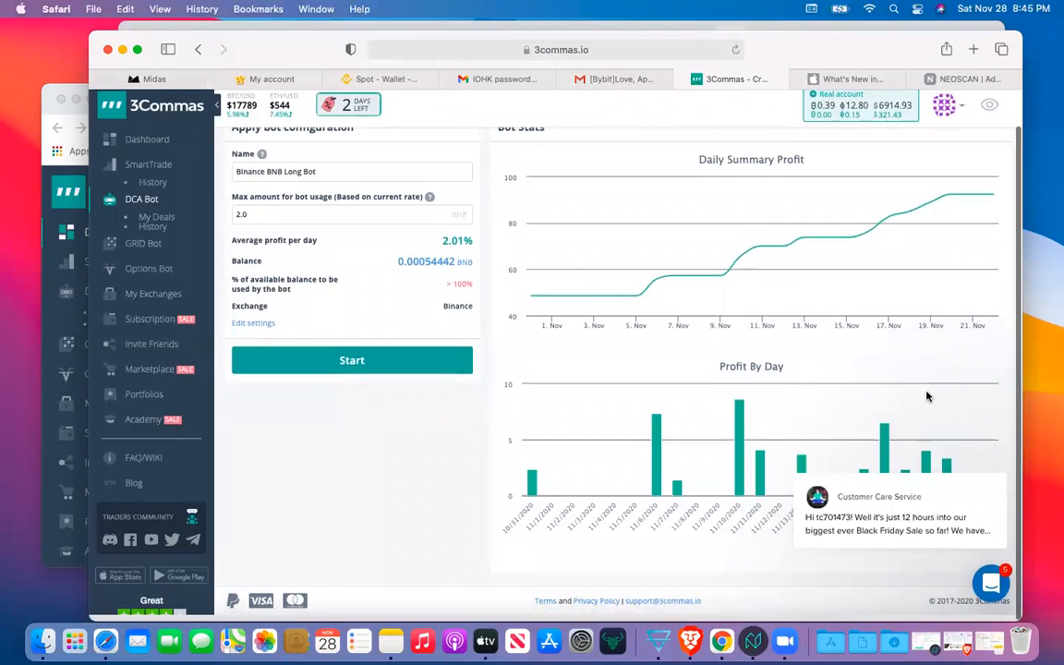
{"action": "scroll", "coordinate": [927, 396], "scroll_direction": "up", "scroll_amount": 2}
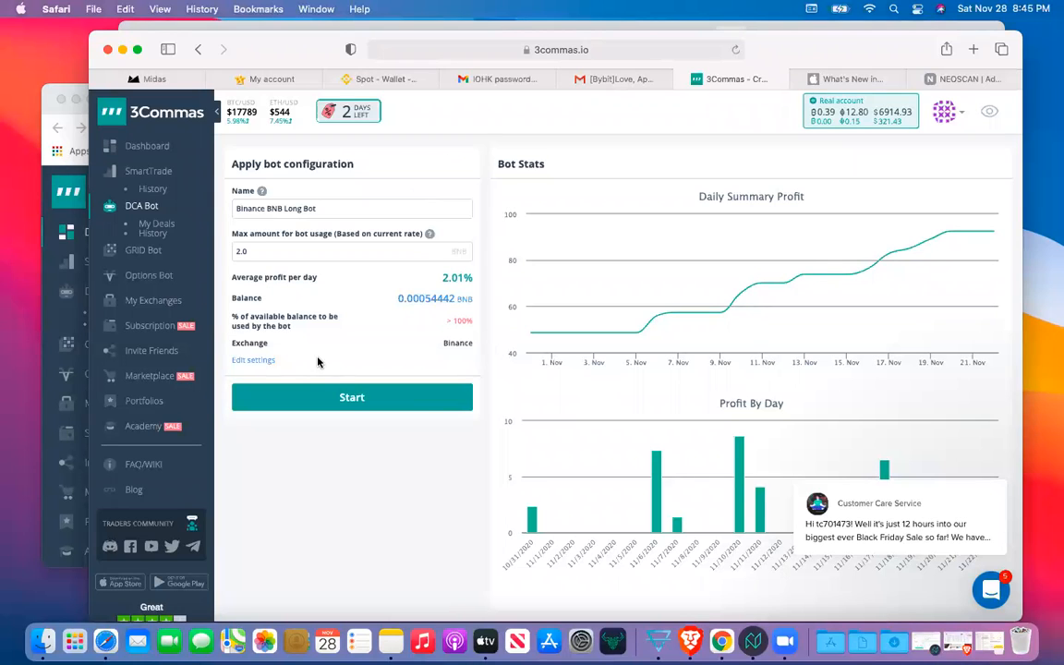
Step: Open the BNB_RSR bot's settings for editing and examine its pair, strategy, deal start condition, take profit, stop loss and safety orders
{"action": "left_click", "coordinate": [254, 362]}
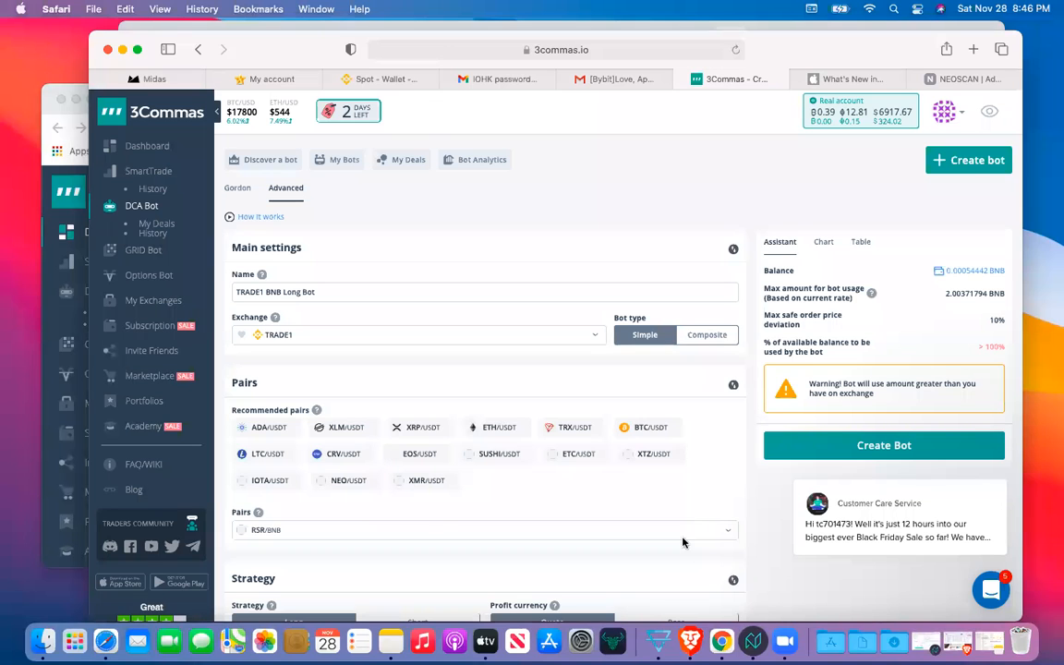
{"action": "scroll", "coordinate": [750, 470], "scroll_direction": "down", "scroll_amount": 3}
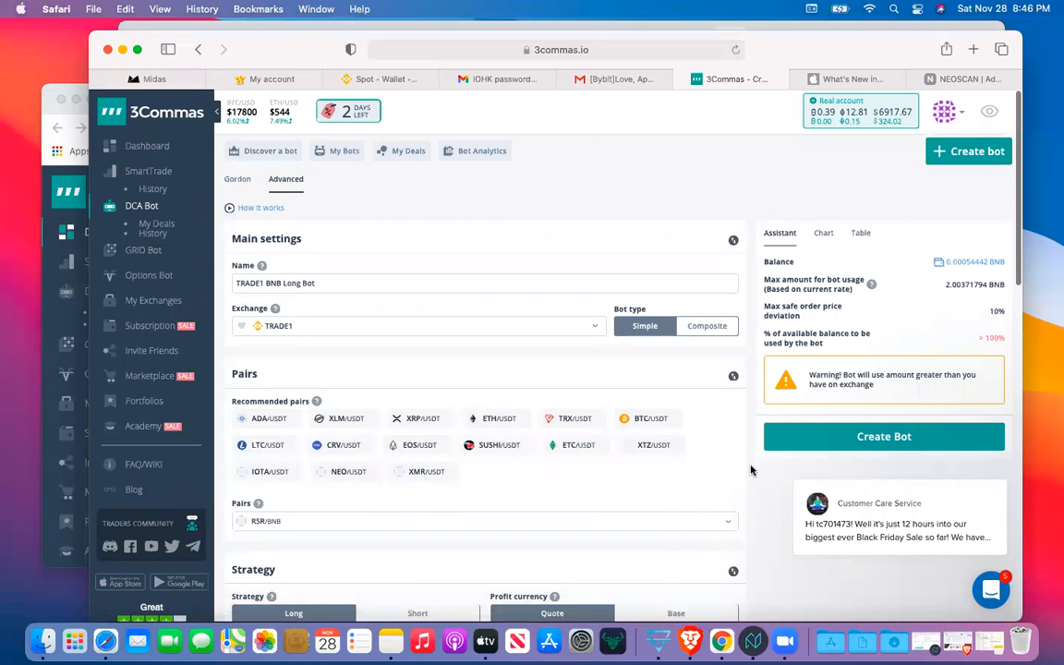
{"action": "scroll", "coordinate": [750, 470], "scroll_direction": "down", "scroll_amount": 10}
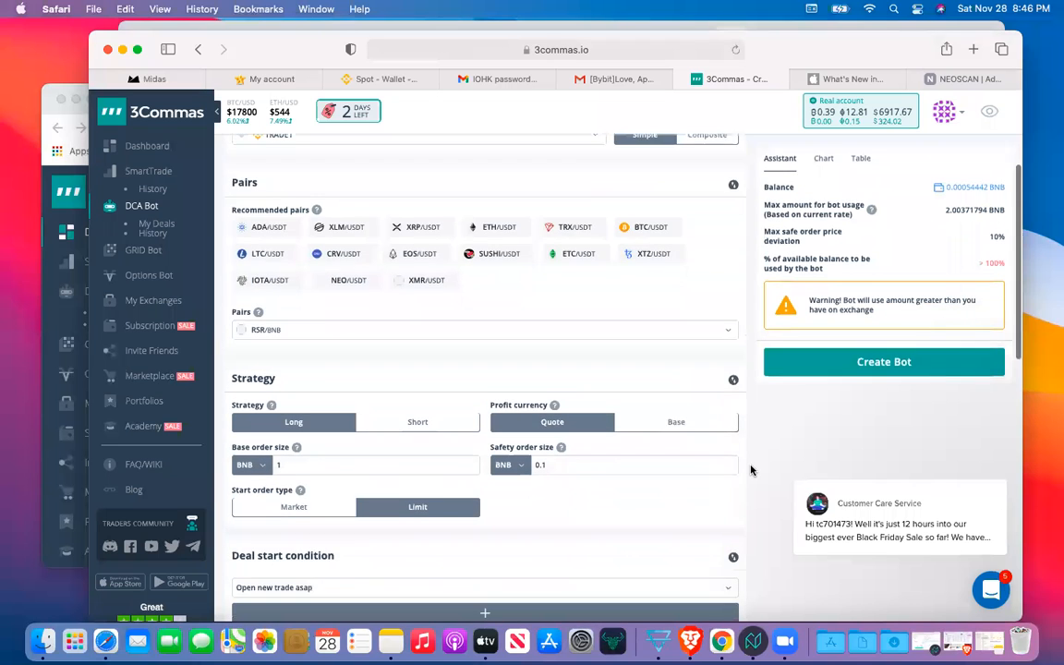
{"action": "scroll", "coordinate": [750, 471], "scroll_direction": "down", "scroll_amount": 10}
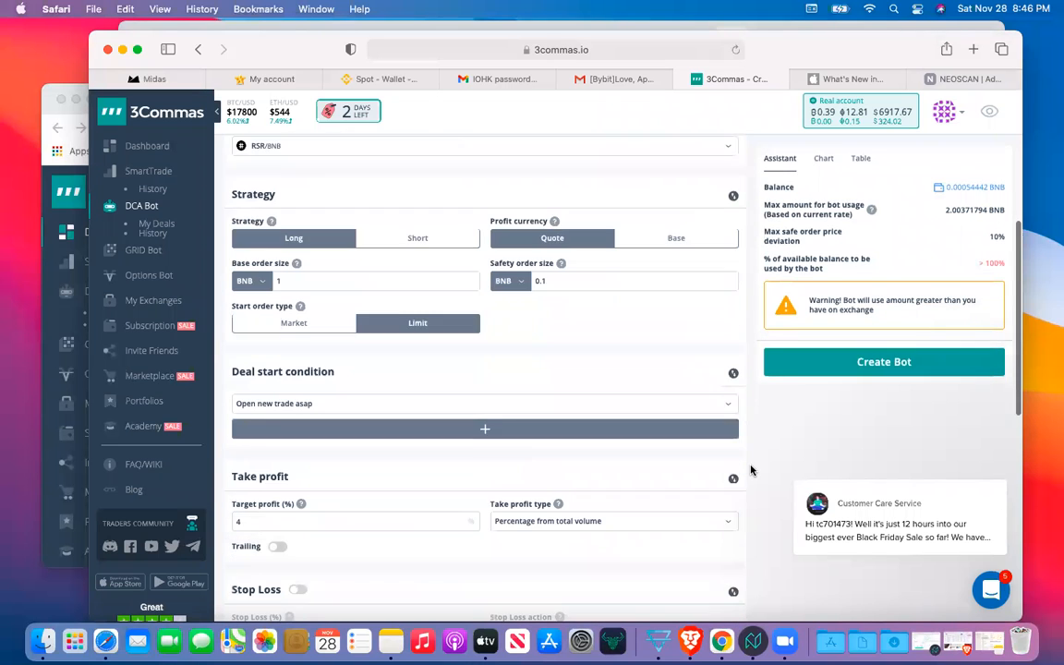
{"action": "scroll", "coordinate": [750, 470], "scroll_direction": "down", "scroll_amount": 12}
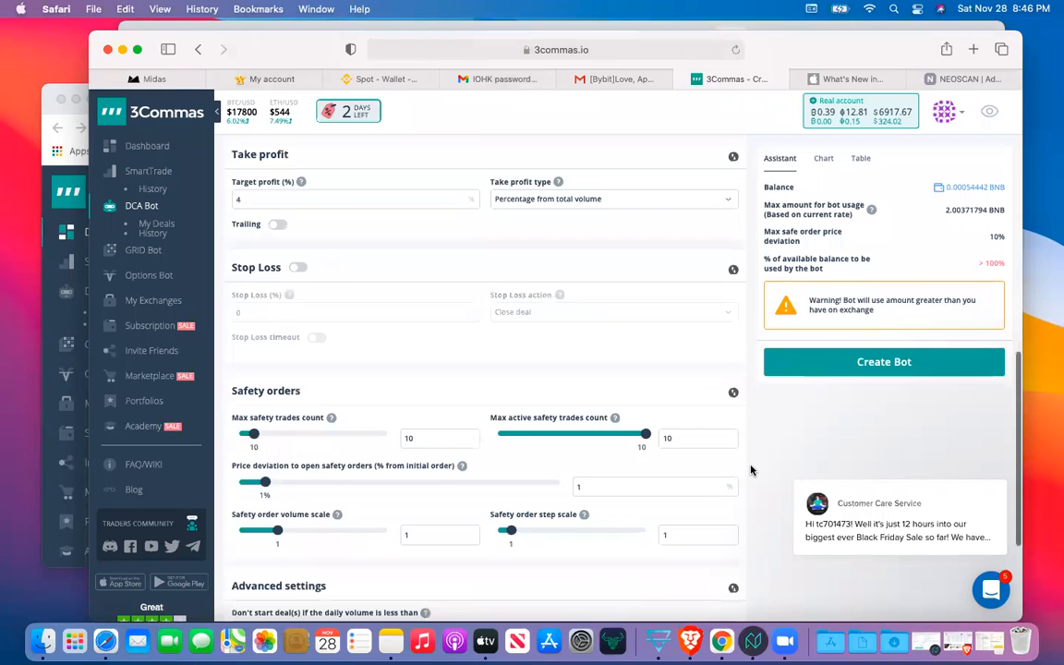
{"action": "scroll", "coordinate": [750, 470], "scroll_direction": "up", "scroll_amount": 10}
{"action": "scroll", "coordinate": [750, 470], "scroll_direction": "up", "scroll_amount": 4}
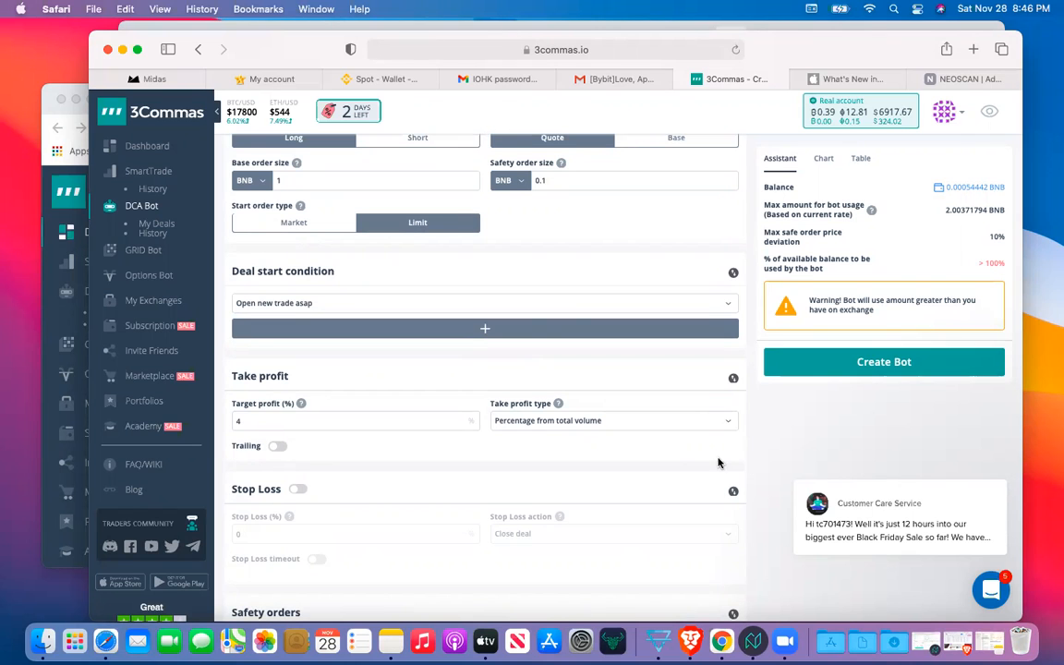
{"action": "scroll", "coordinate": [665, 459], "scroll_direction": "down", "scroll_amount": 2}
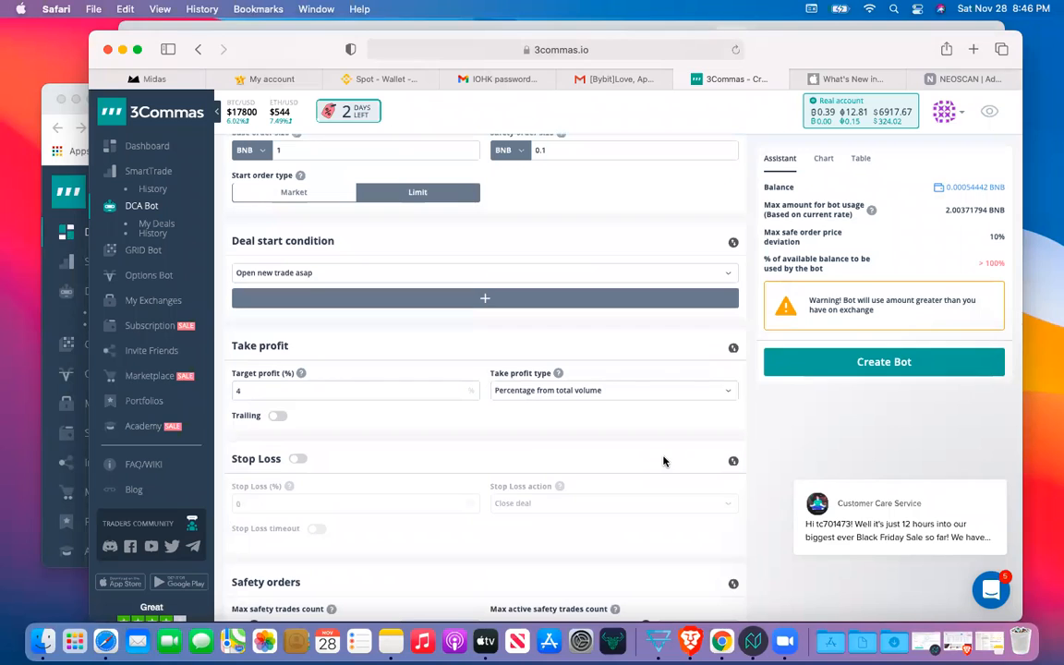
{"action": "scroll", "coordinate": [663, 461], "scroll_direction": "down", "scroll_amount": 5}
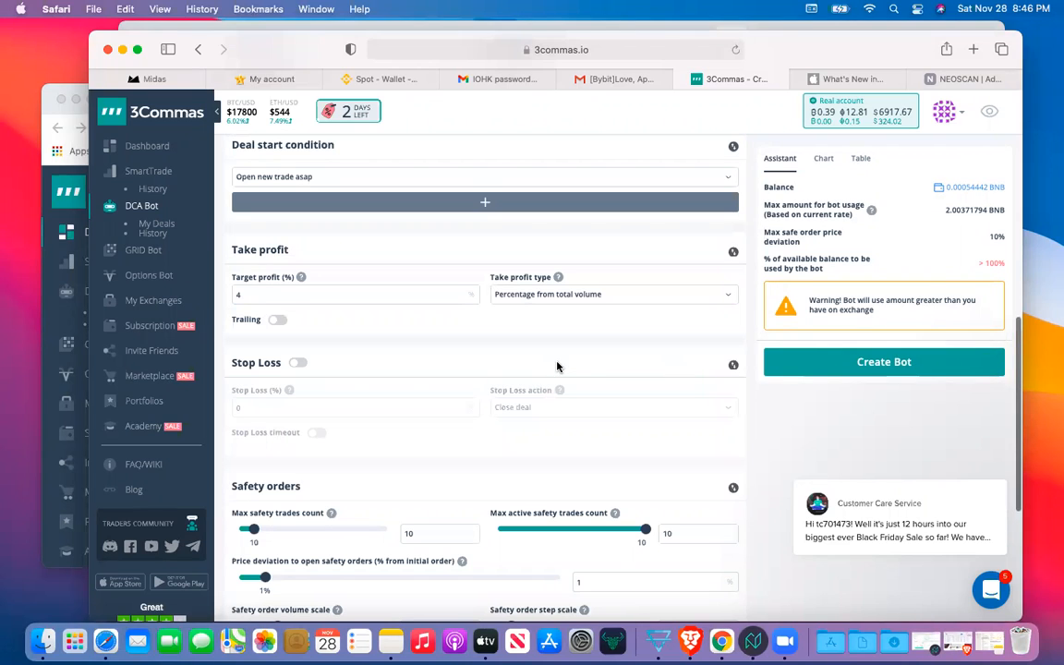
Step: Review the RSR/BNB bot's order sizes and target profit again, along with its safety order scales and advanced settings
{"action": "scroll", "coordinate": [682, 378], "scroll_direction": "up", "scroll_amount": 10}
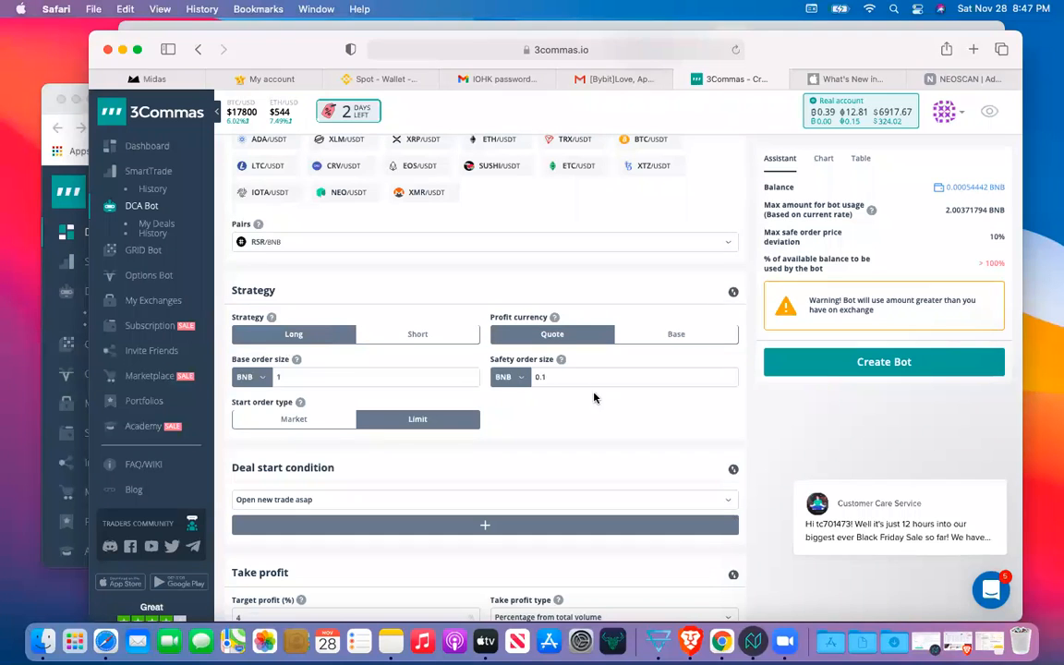
{"action": "scroll", "coordinate": [545, 407], "scroll_direction": "down", "scroll_amount": 3}
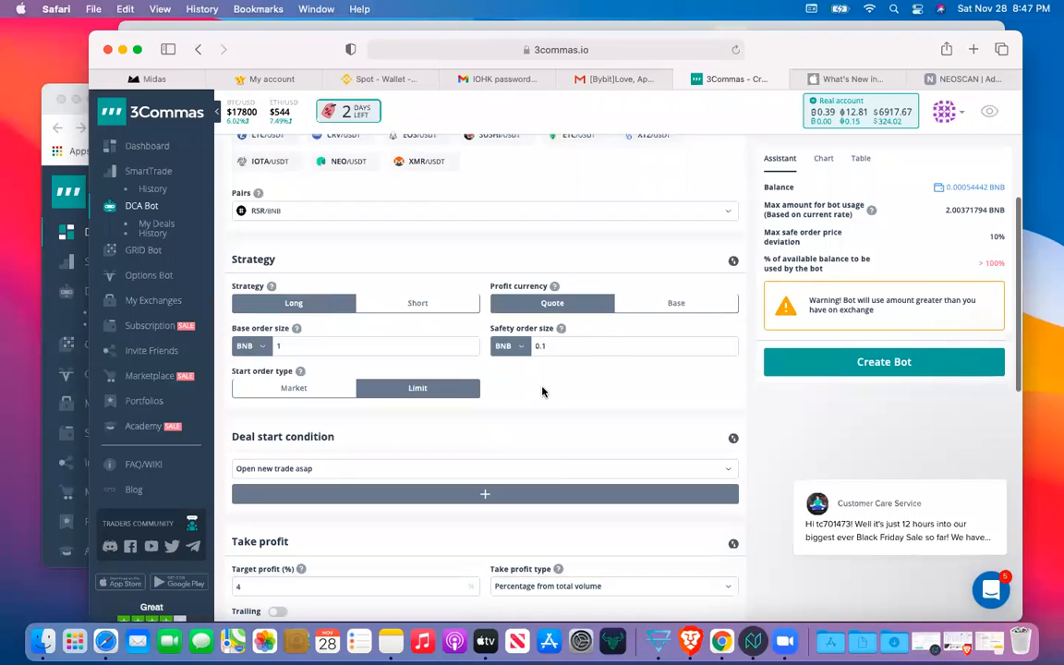
{"action": "scroll", "coordinate": [542, 392], "scroll_direction": "down", "scroll_amount": 1}
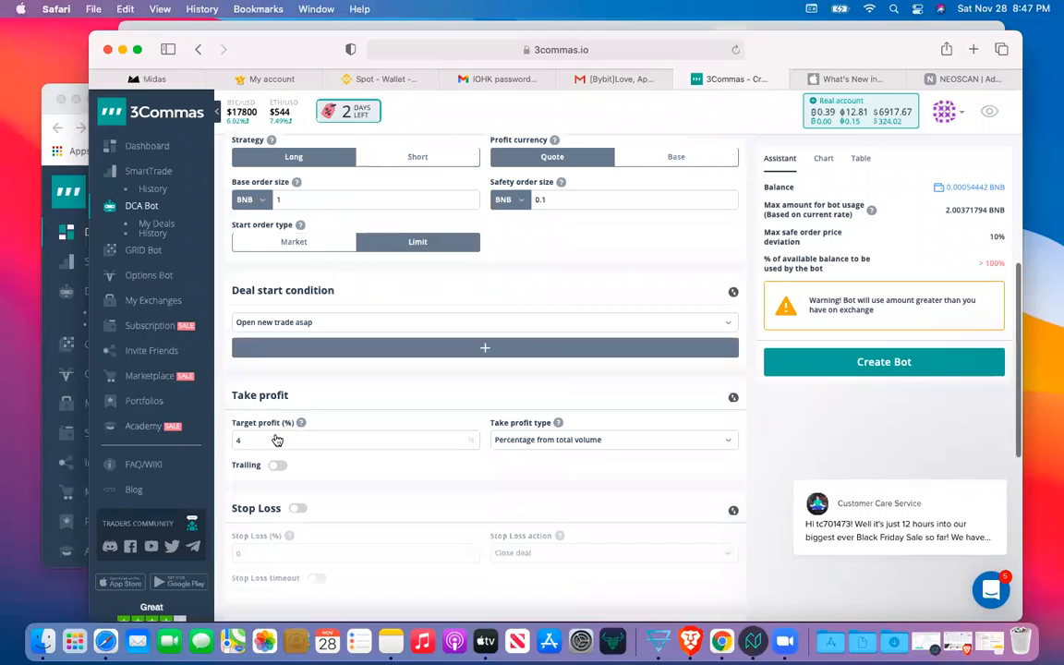
{"action": "scroll", "coordinate": [400, 464], "scroll_direction": "down", "scroll_amount": 6}
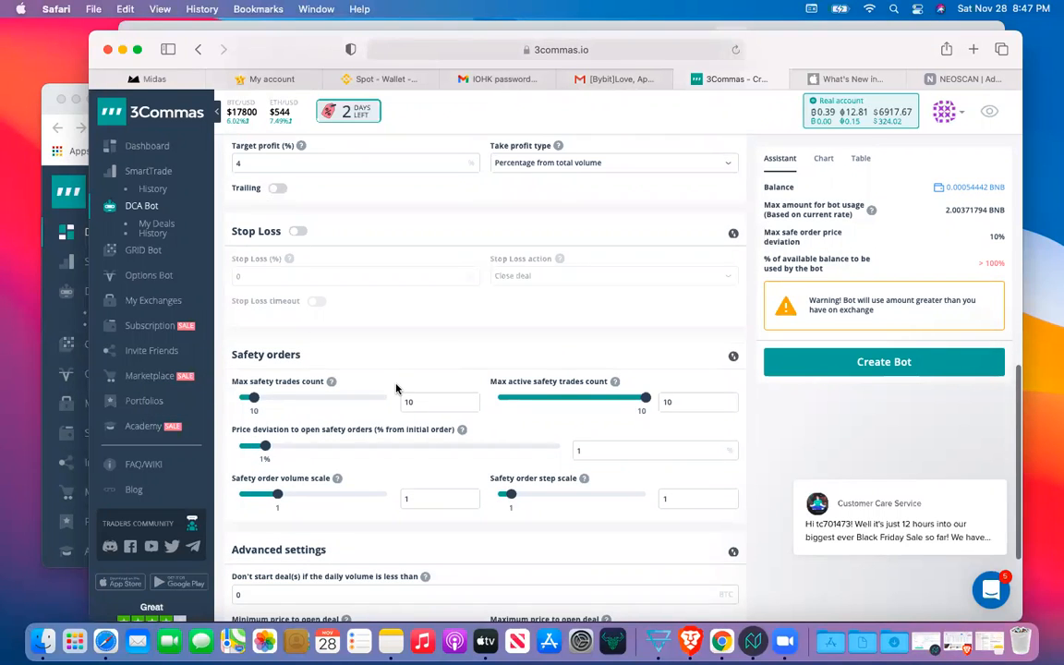
{"action": "scroll", "coordinate": [396, 388], "scroll_direction": "down", "scroll_amount": 1}
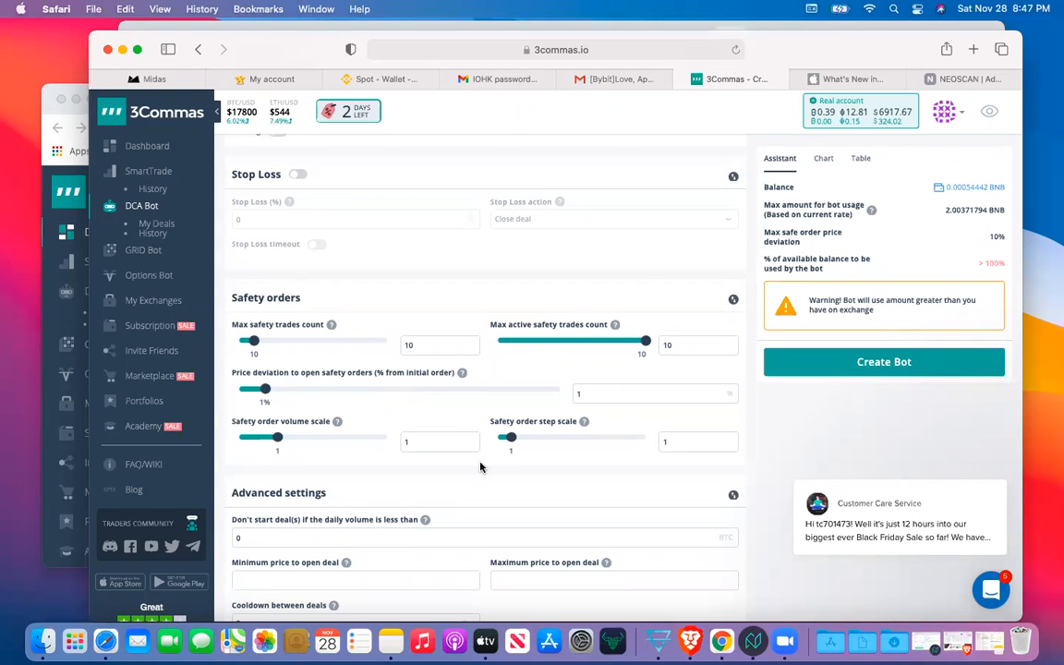
{"action": "scroll", "coordinate": [480, 467], "scroll_direction": "down", "scroll_amount": 1}
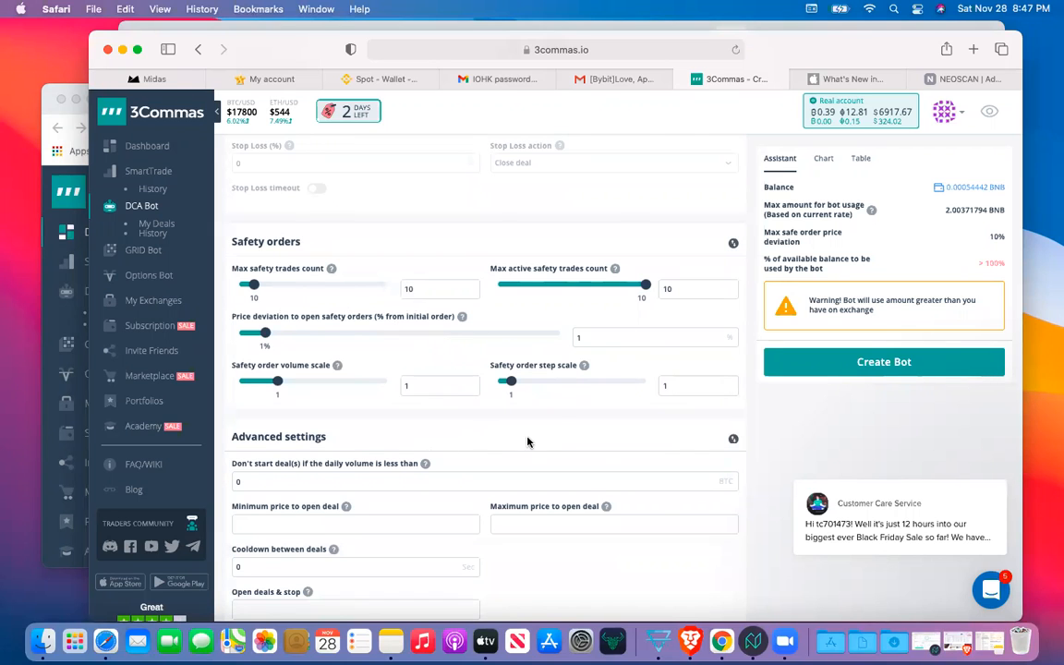
{"action": "scroll", "coordinate": [527, 437], "scroll_direction": "up", "scroll_amount": 2}
{"action": "scroll", "coordinate": [527, 437], "scroll_direction": "up", "scroll_amount": 5}
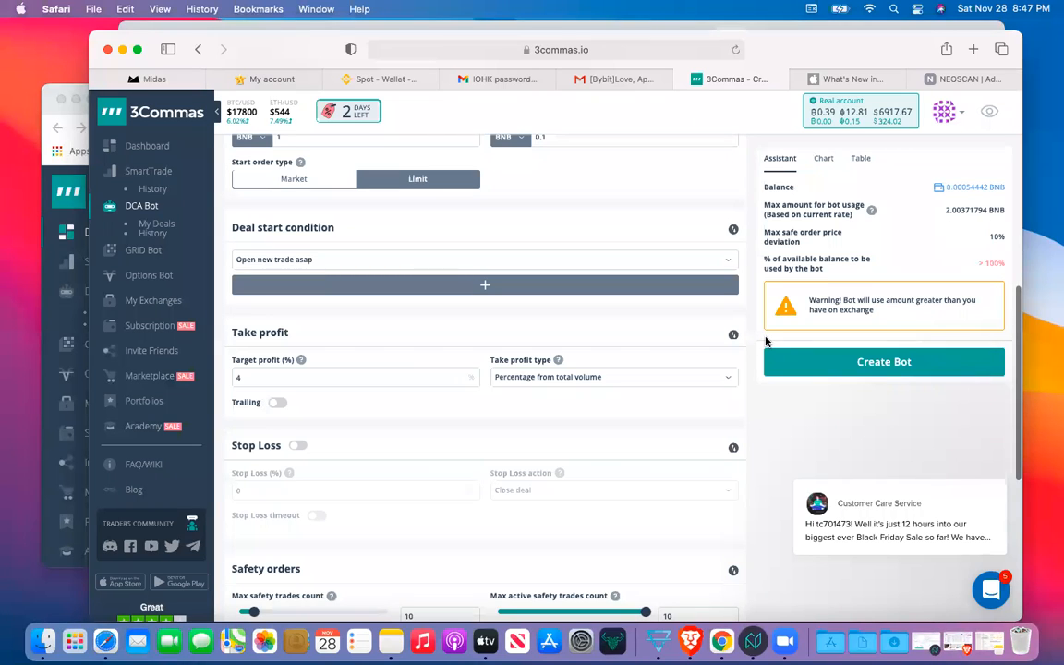
{"action": "scroll", "coordinate": [761, 454], "scroll_direction": "up", "scroll_amount": 10}
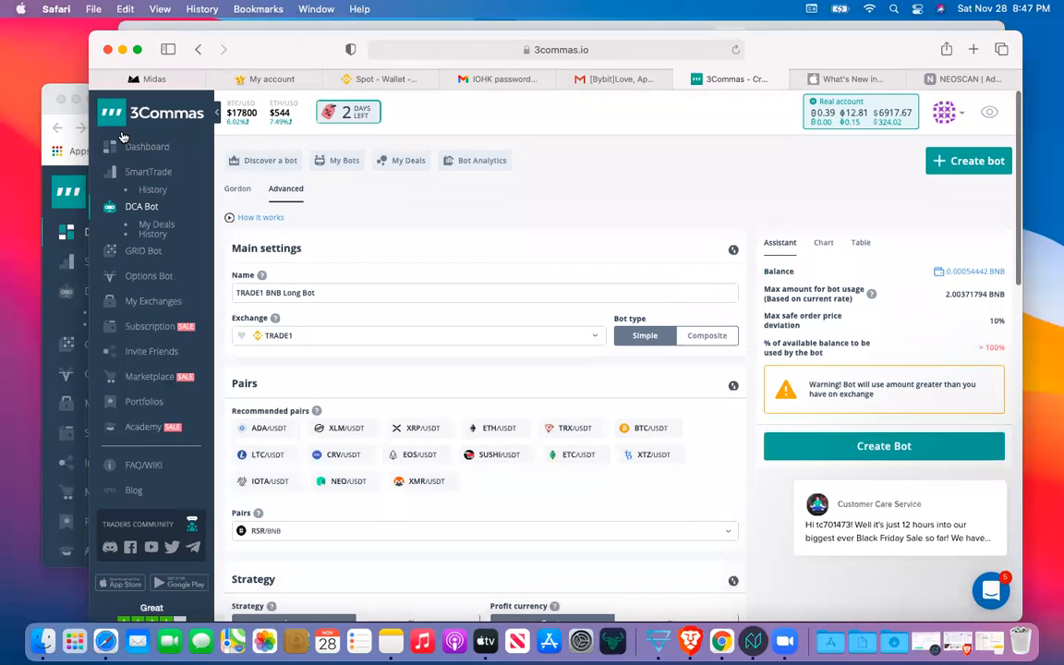
Step: Return to the Dashboard and open the configuration of the suggested USDT_VET bot
{"action": "left_click", "coordinate": [148, 147]}
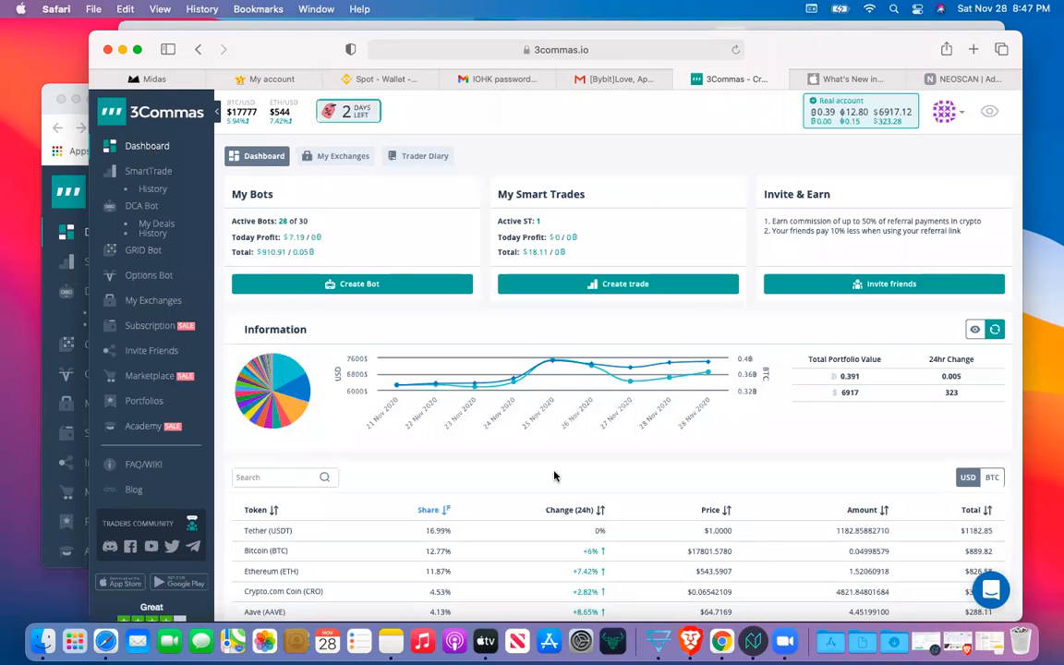
{"action": "scroll", "coordinate": [622, 511], "scroll_direction": "down", "scroll_amount": 15}
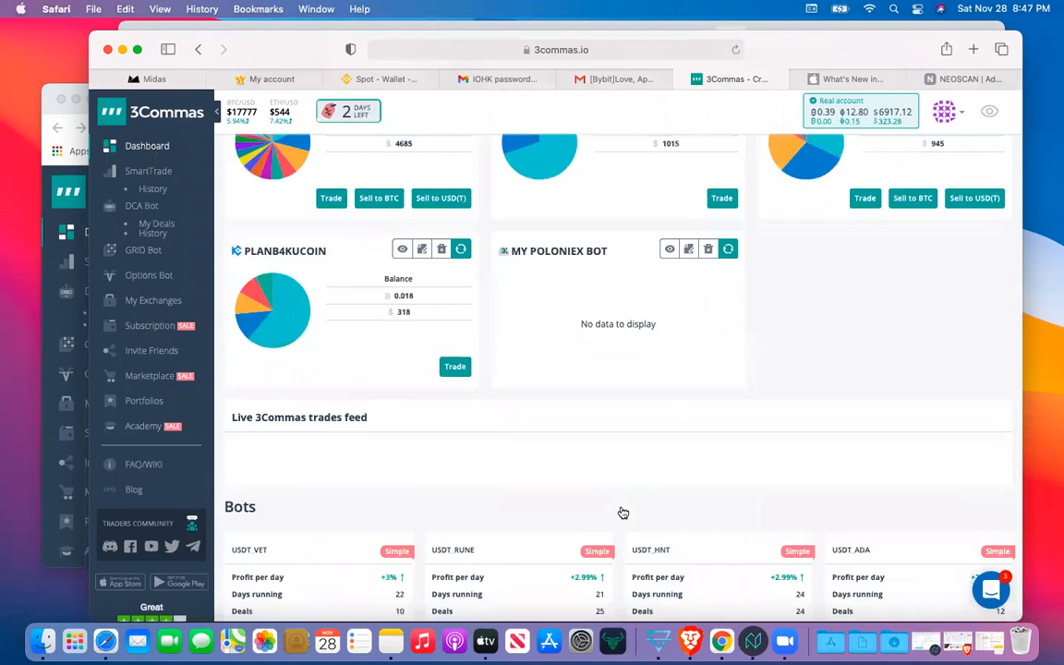
{"action": "scroll", "coordinate": [623, 510], "scroll_direction": "down", "scroll_amount": 5}
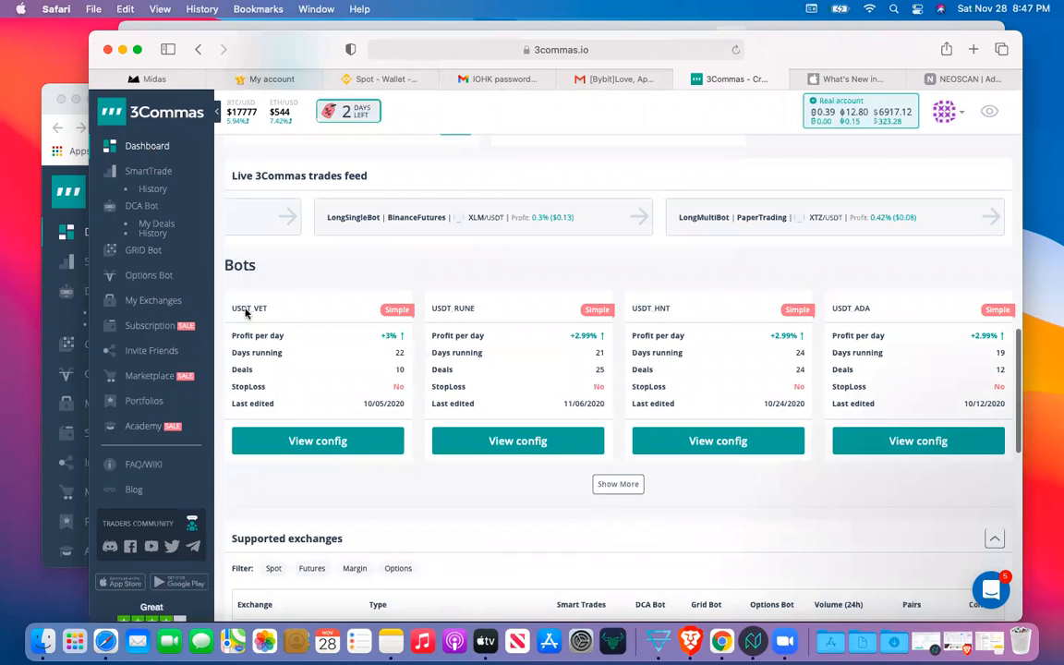
{"action": "left_click", "coordinate": [334, 441]}
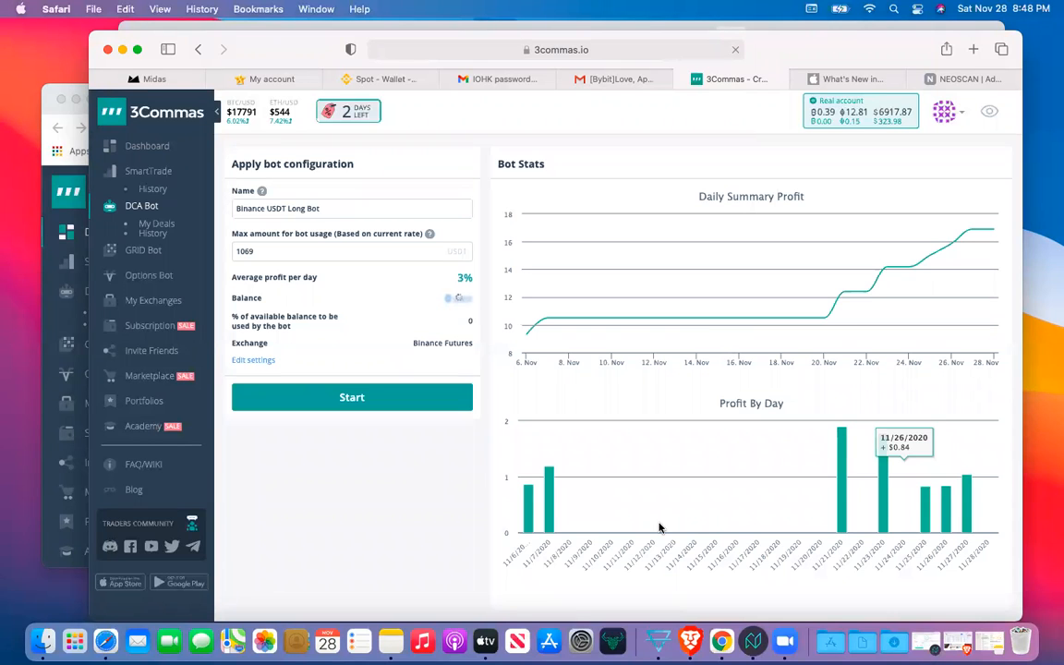
Step: Open the USDT_VET bot's settings for editing and review its main settings, trading pair and strategy
{"action": "left_click", "coordinate": [250, 362]}
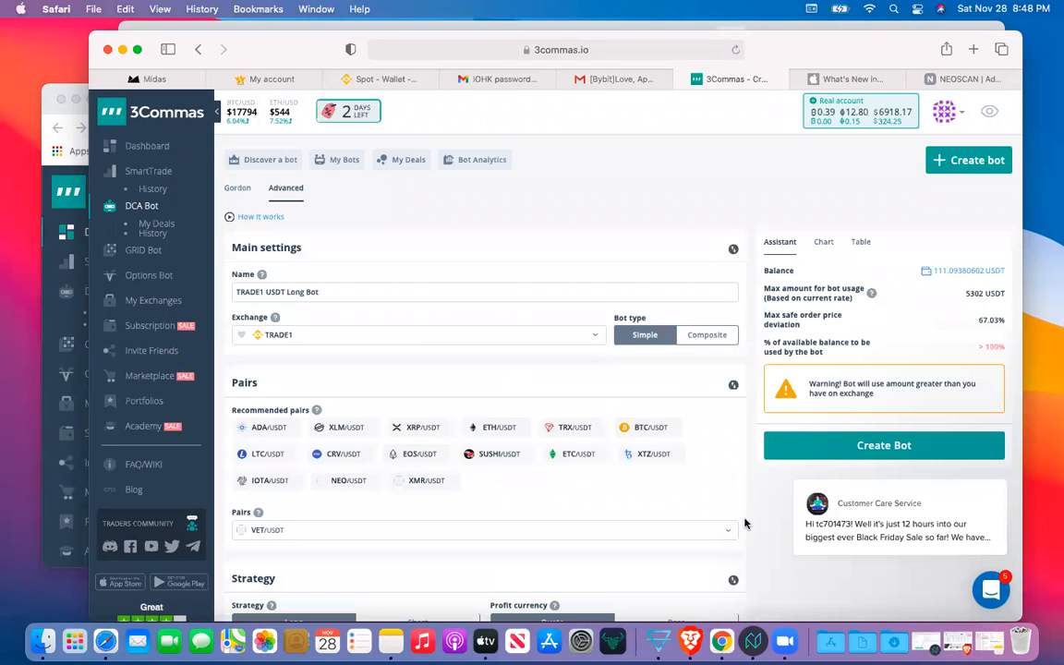
{"action": "scroll", "coordinate": [761, 524], "scroll_direction": "down", "scroll_amount": 3}
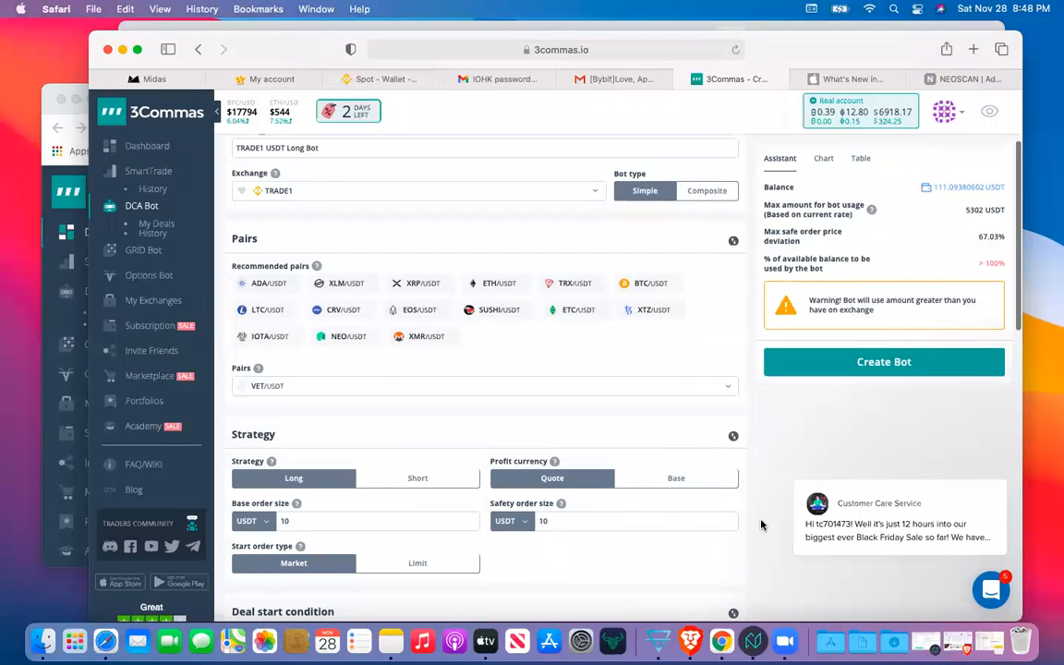
{"action": "scroll", "coordinate": [761, 524], "scroll_direction": "up", "scroll_amount": 3}
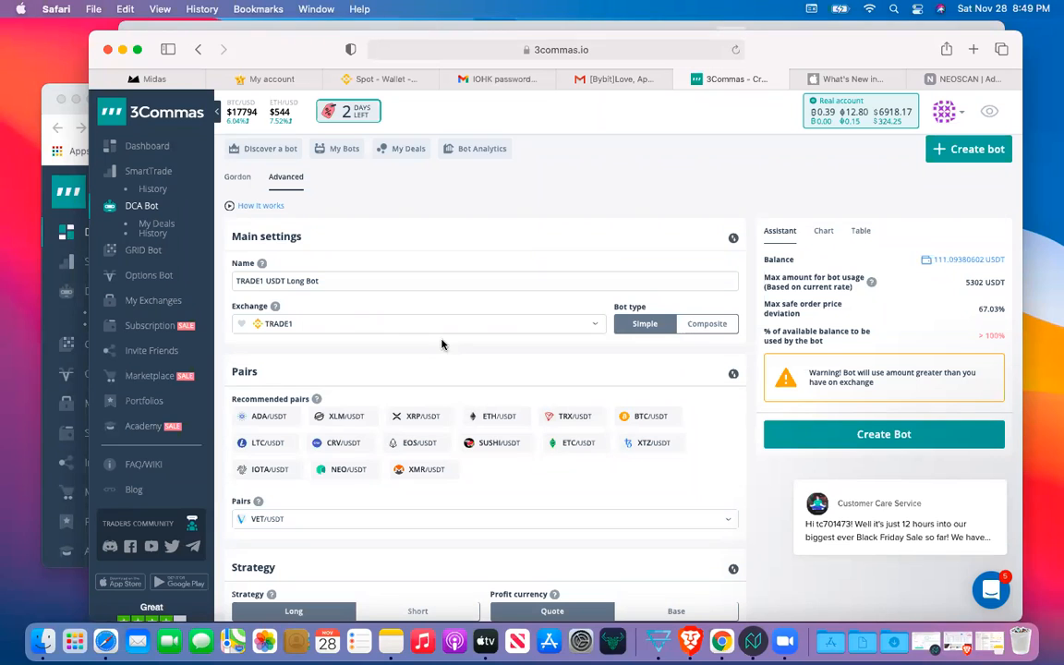
{"action": "scroll", "coordinate": [456, 380], "scroll_direction": "down", "scroll_amount": 4}
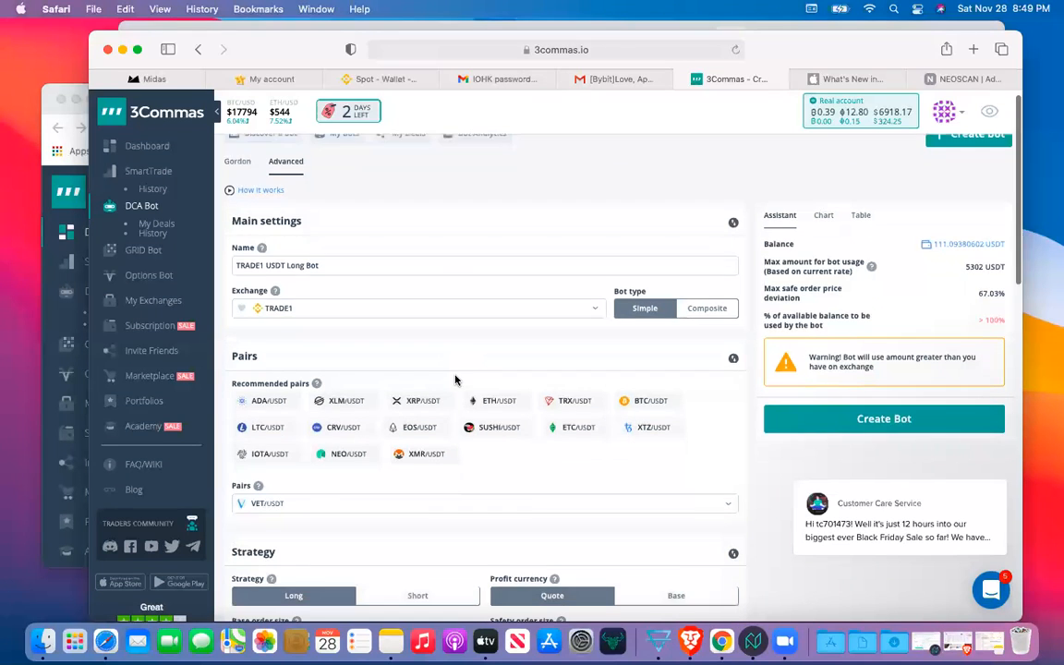
{"action": "scroll", "coordinate": [456, 379], "scroll_direction": "up", "scroll_amount": 3}
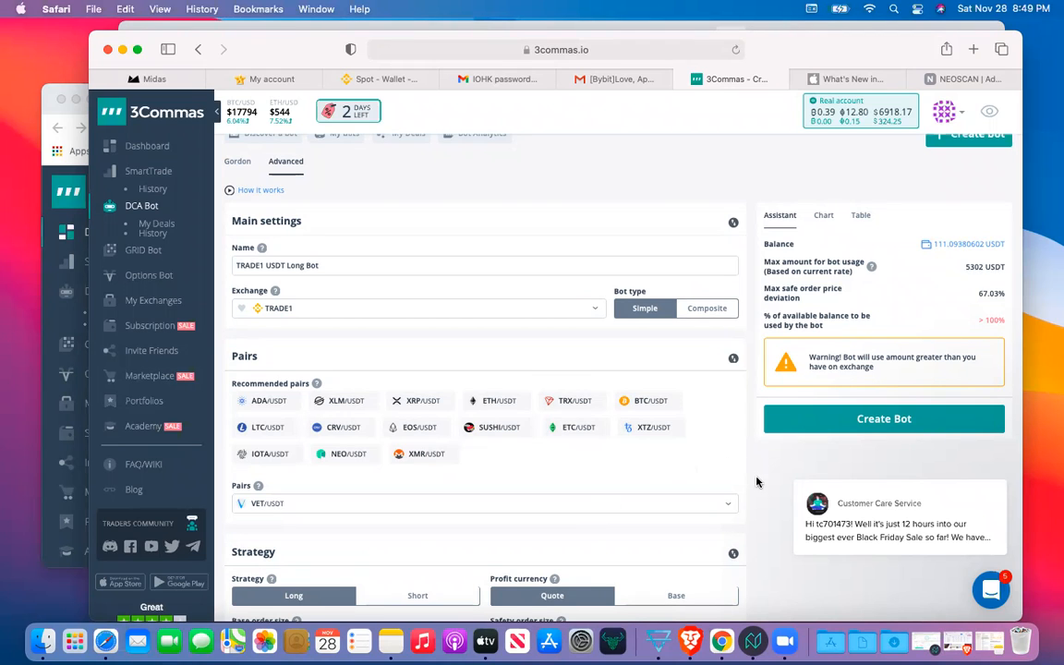
Step: Set the VET/USDT bot's take-profit target to 4 percent
{"action": "scroll", "coordinate": [757, 481], "scroll_direction": "down", "scroll_amount": 5}
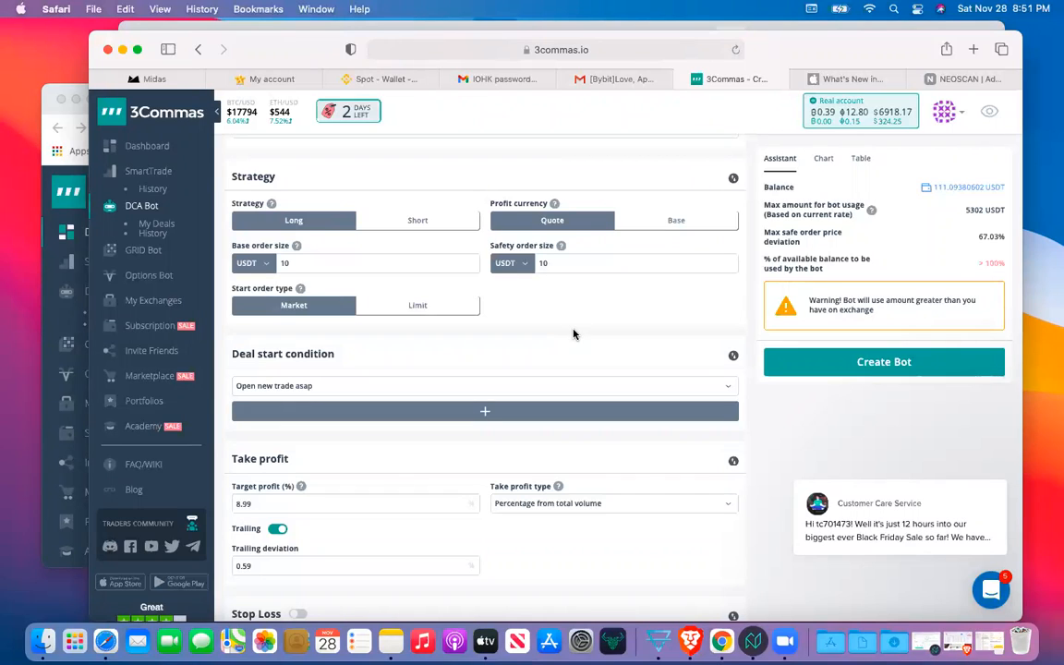
{"action": "scroll", "coordinate": [579, 436], "scroll_direction": "down", "scroll_amount": 2}
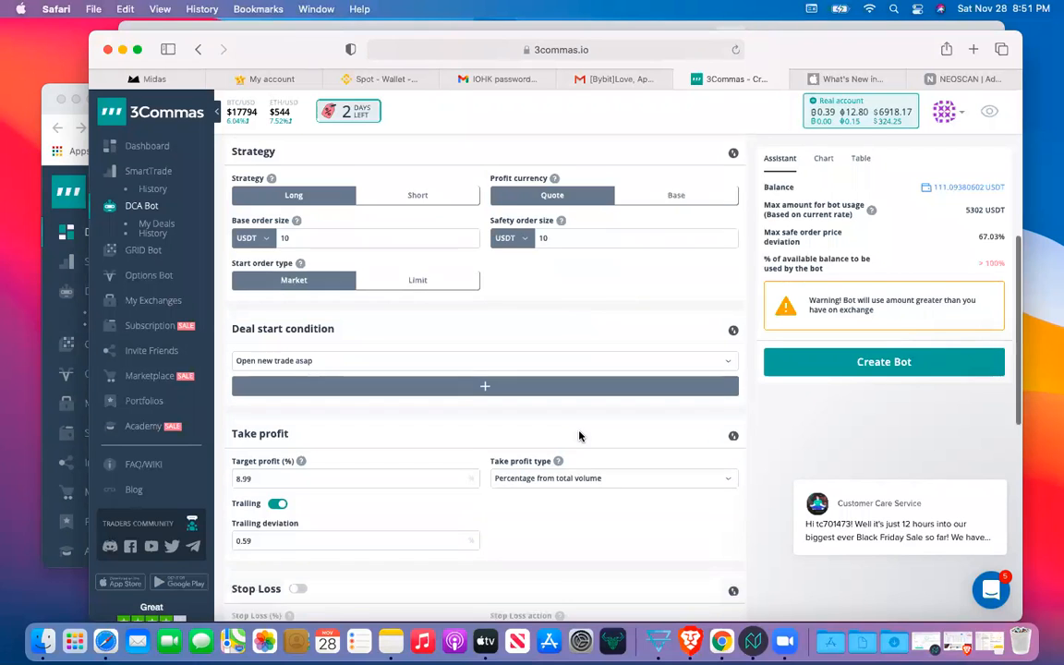
{"action": "scroll", "coordinate": [579, 436], "scroll_direction": "down", "scroll_amount": 1}
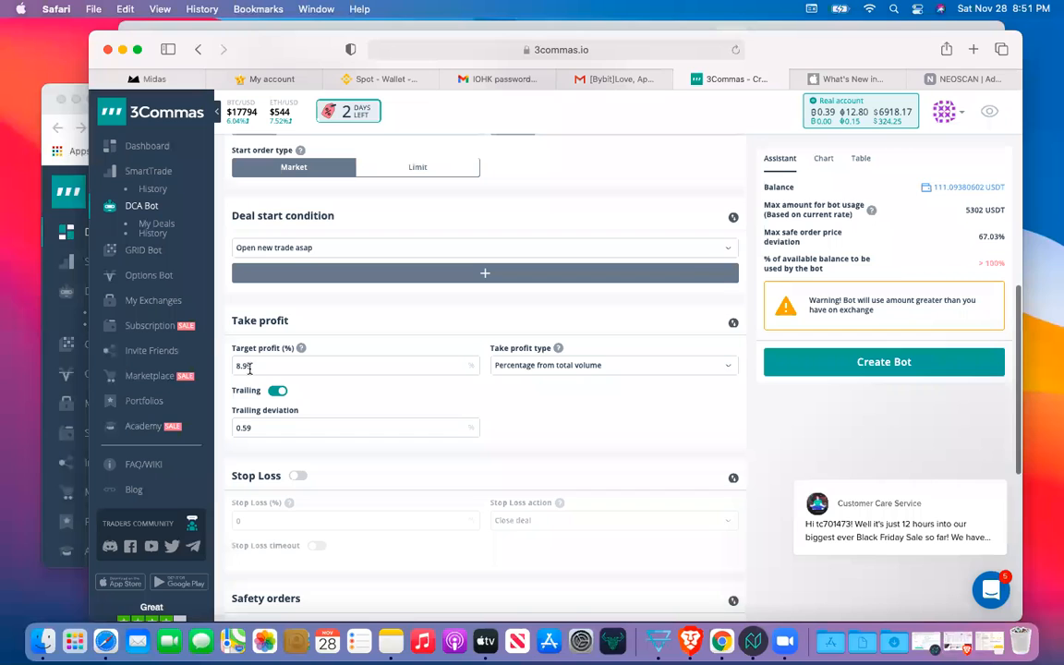
{"action": "mouse_move", "coordinate": [286, 345]}
{"action": "left_click", "coordinate": [291, 366]}
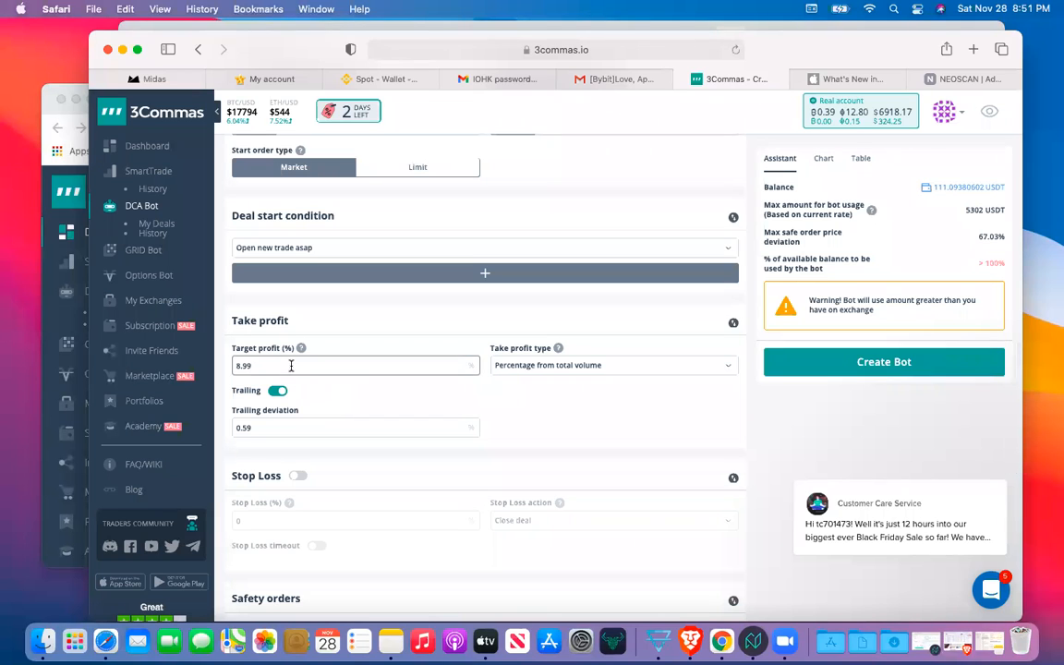
{"action": "key", "text": "BackSpace"}
{"action": "key", "text": "BackSpace"}
{"action": "key", "text": "BackSpace"}
{"action": "key", "text": "BackSpace"}
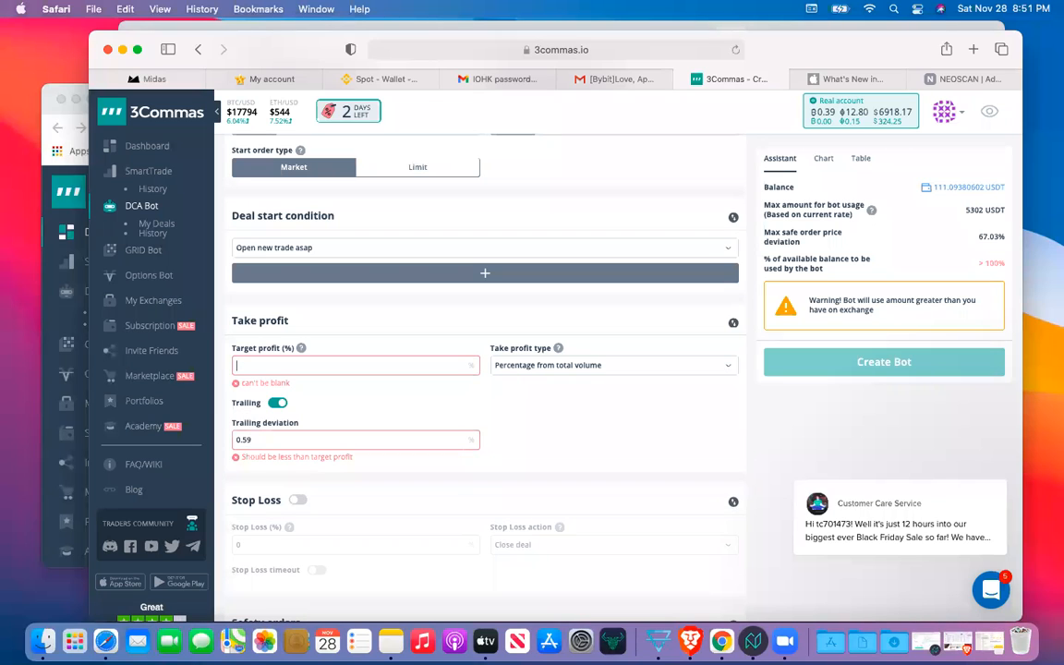
{"action": "type", "text": "4"}
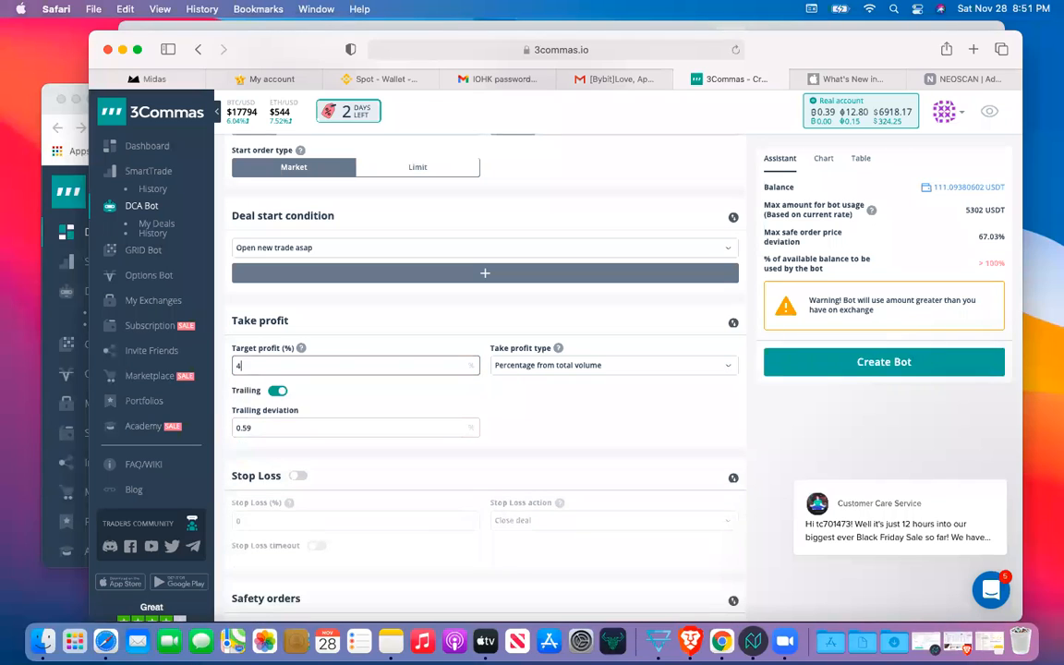
Step: Try target profits of 1 and 0.5 percent for the VET/USDT bot, and restore the value to 4 percent
{"action": "key", "text": "BackSpace"}
{"action": "type", "text": "1"}
{"action": "key", "text": "BackSpace"}
{"action": "type", "text": "0.5"}
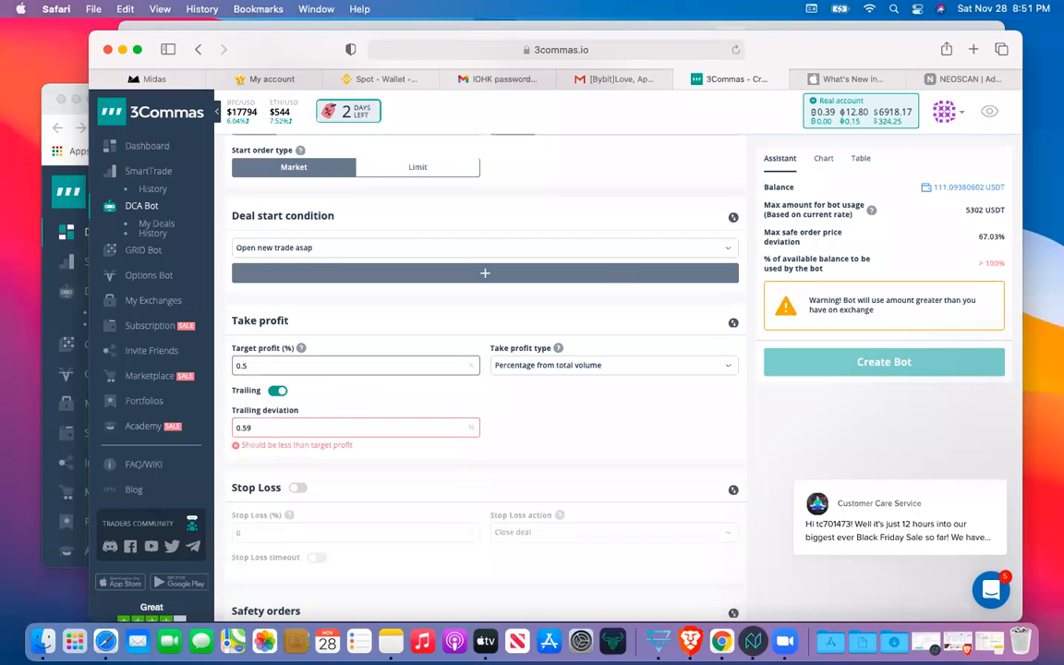
{"action": "key", "text": "BackSpace"}
{"action": "key", "text": "BackSpace"}
{"action": "key", "text": "BackSpace"}
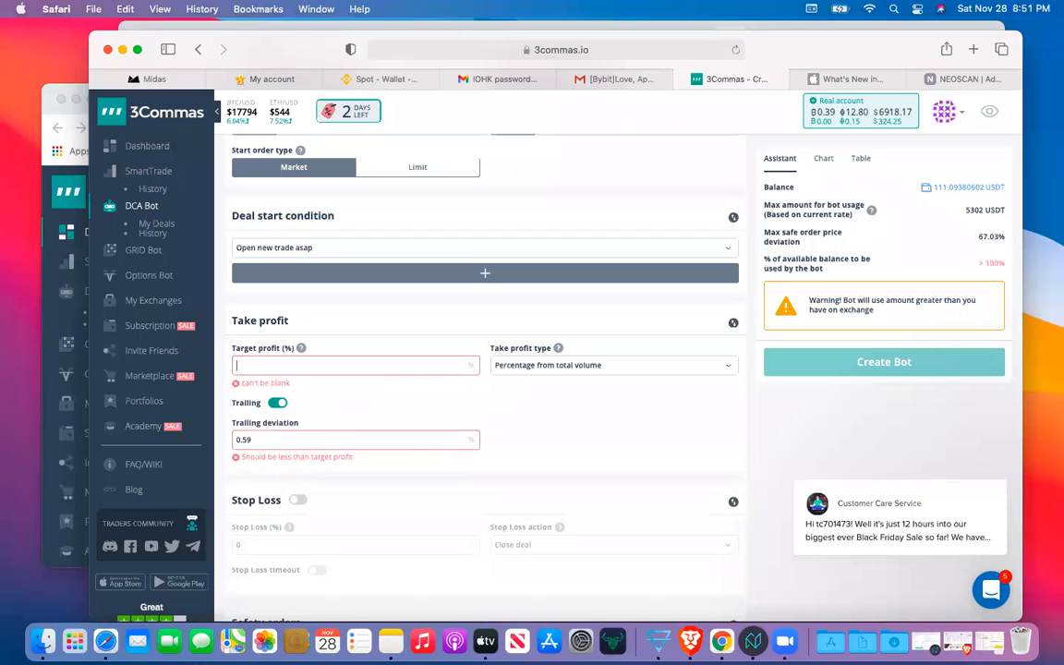
{"action": "type", "text": "4"}
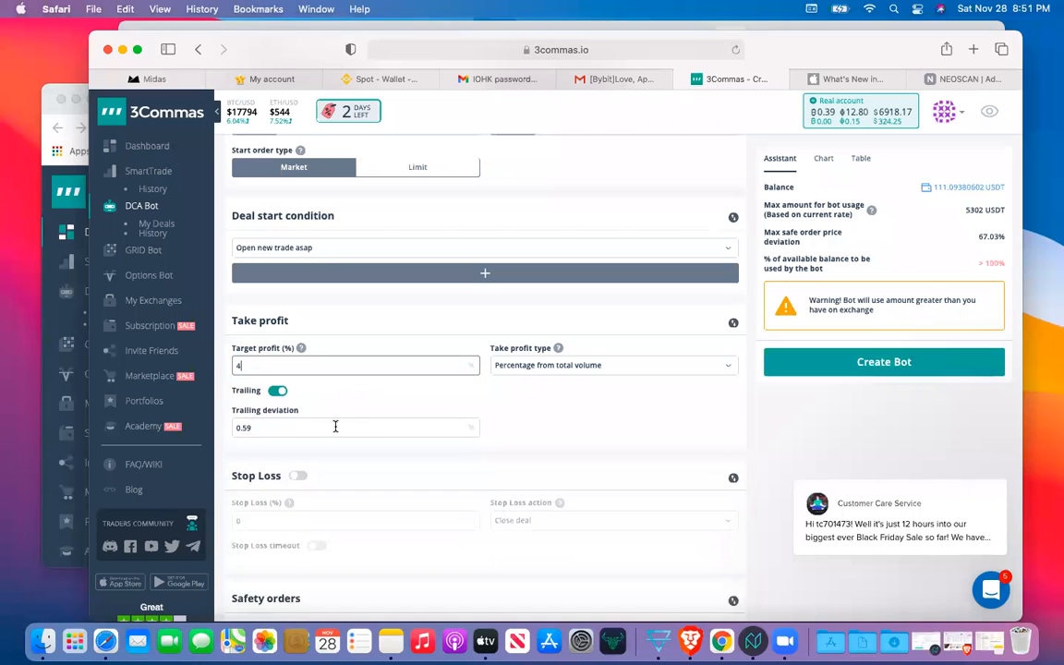
{"action": "left_click", "coordinate": [536, 417]}
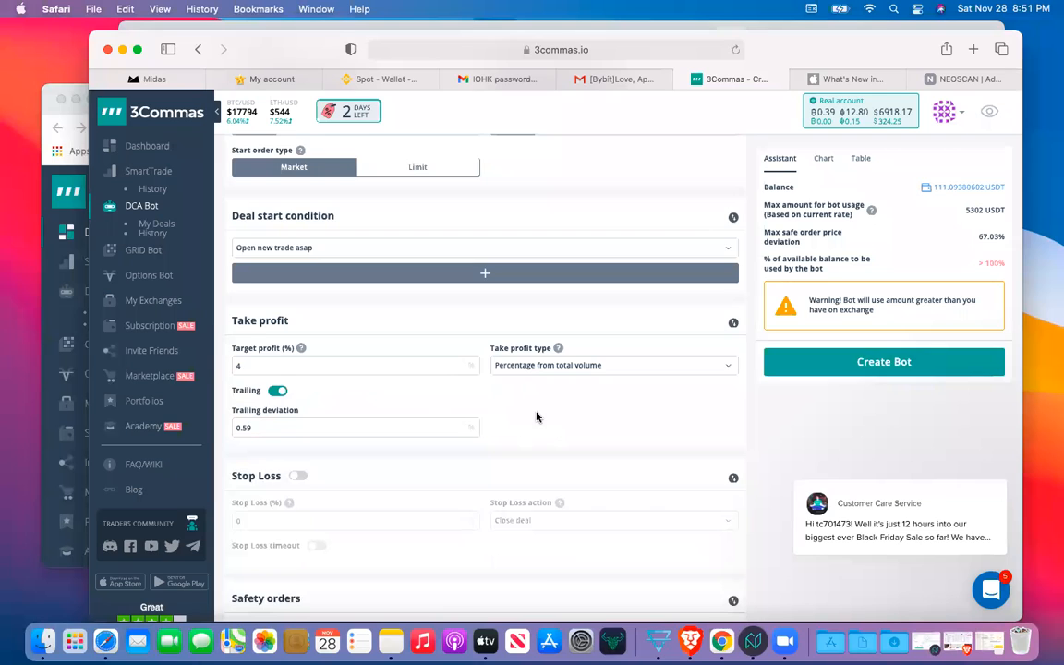
Step: Set the VET/USDT bot's base order size to 100 USDT in the strategy settings
{"action": "scroll", "coordinate": [536, 417], "scroll_direction": "down", "scroll_amount": 2}
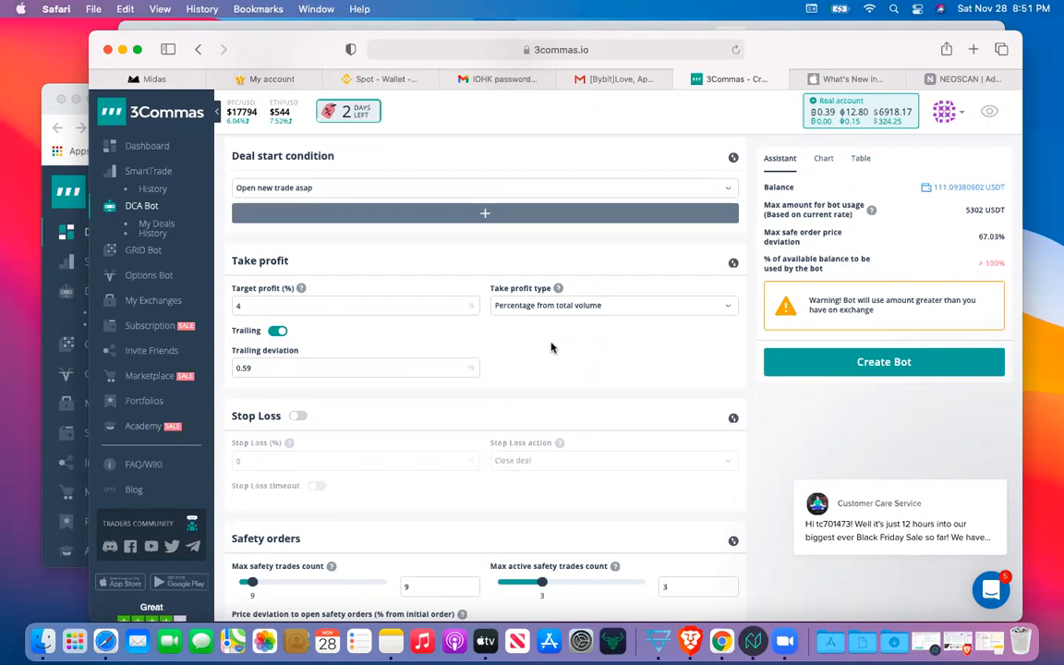
{"action": "scroll", "coordinate": [552, 347], "scroll_direction": "up", "scroll_amount": 5}
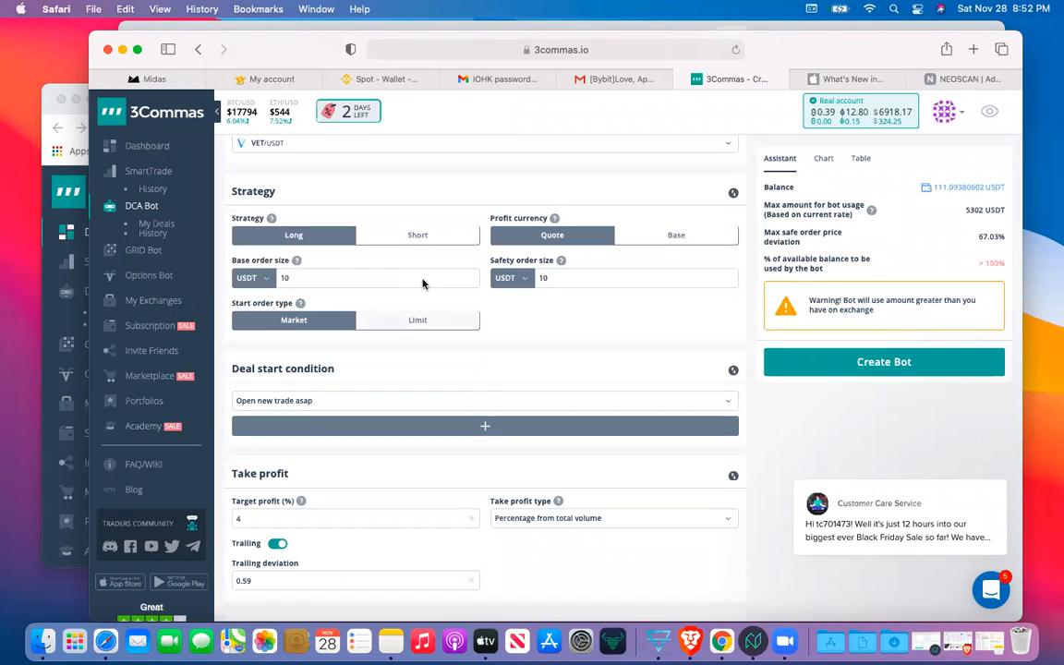
{"action": "mouse_move", "coordinate": [296, 266]}
{"action": "left_click", "coordinate": [319, 279]}
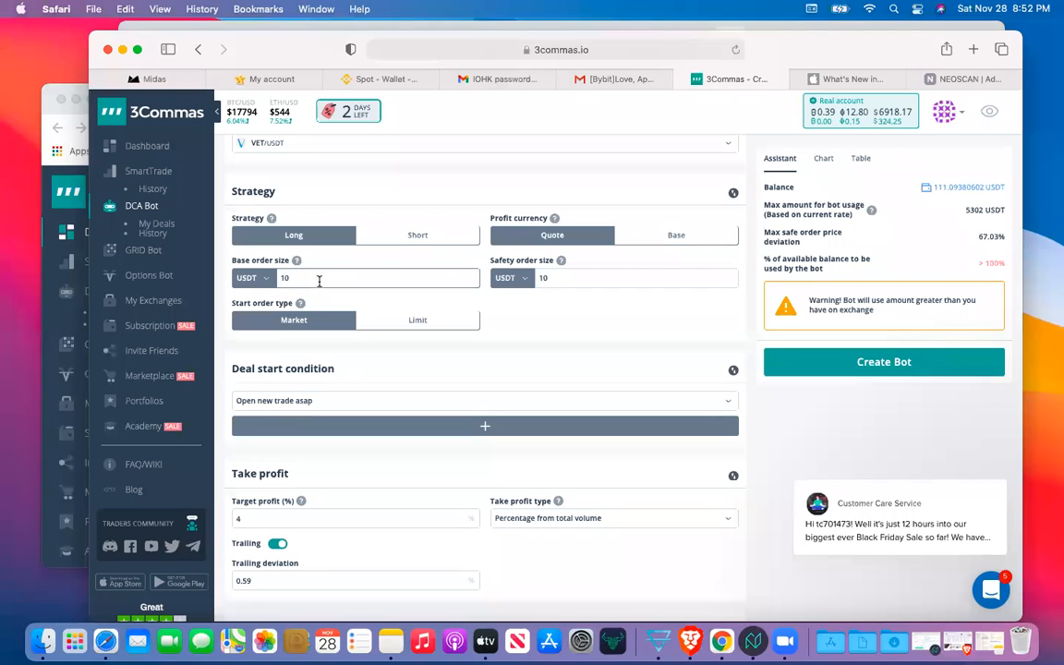
{"action": "key", "text": "BackSpace"}
{"action": "key", "text": "BackSpace"}
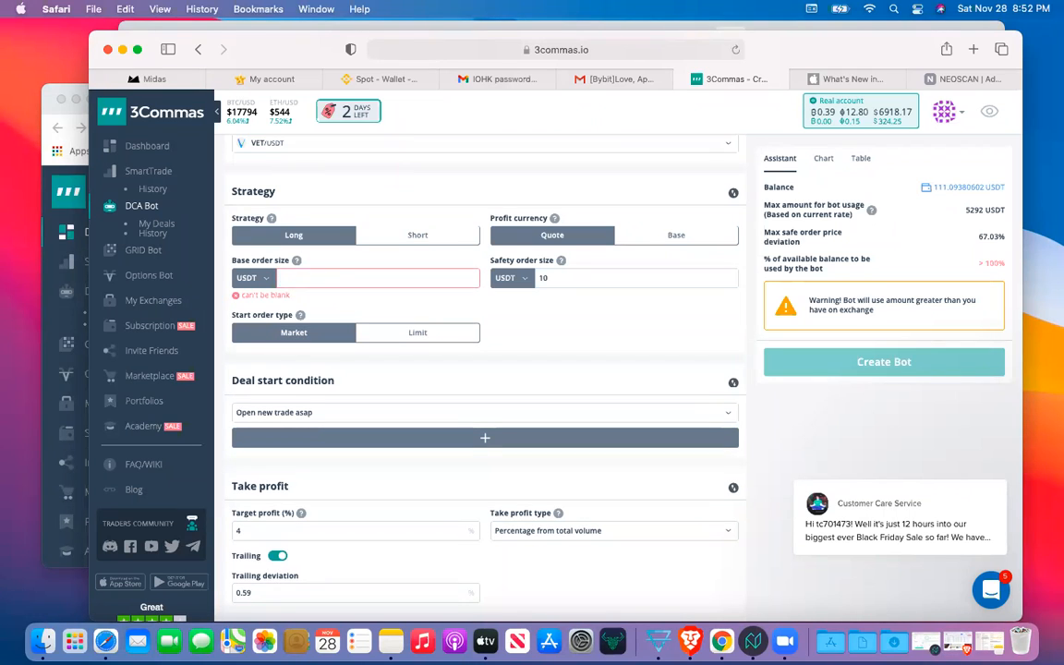
{"action": "type", "text": "100"}
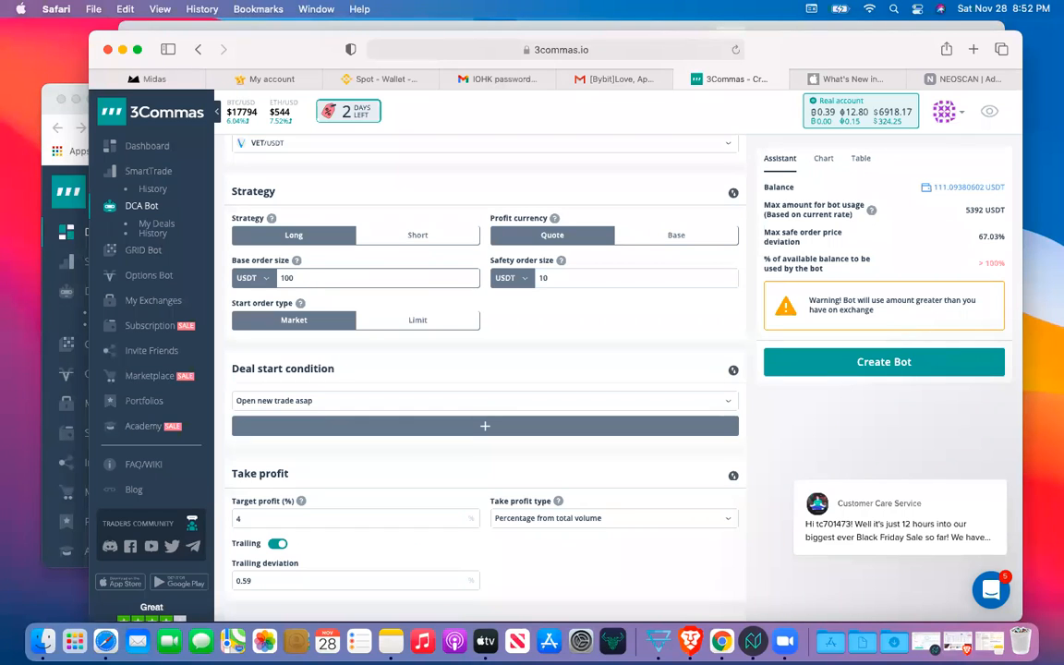
Step: Set the VET/USDT bot's safety order size to 20 USDT
{"action": "left_click", "coordinate": [578, 278]}
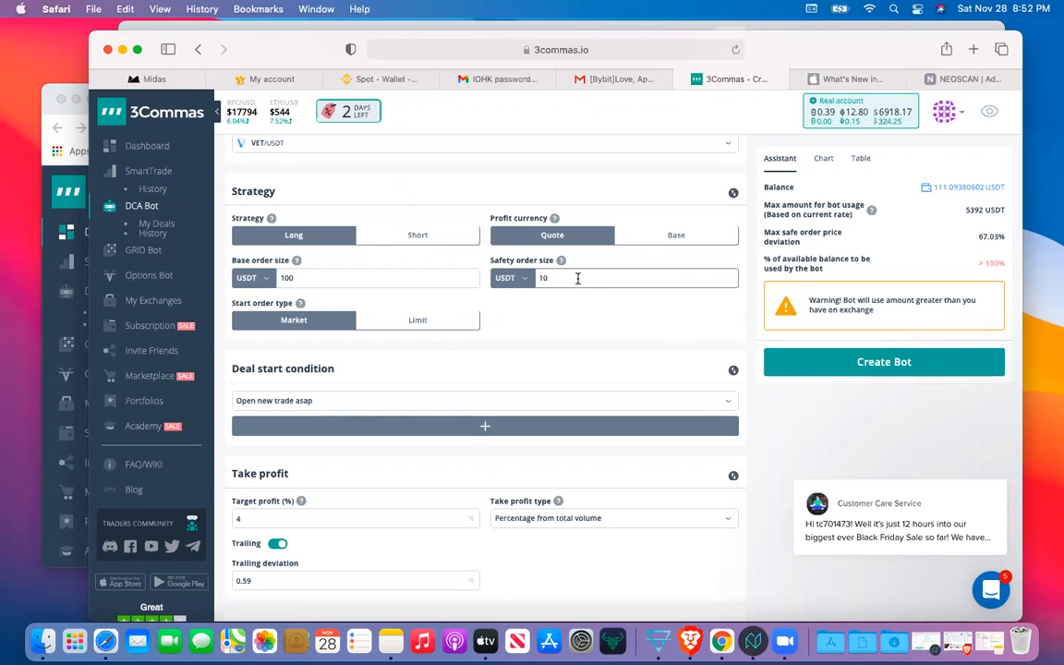
{"action": "key", "text": "BackSpace"}
{"action": "key", "text": "BackSpace"}
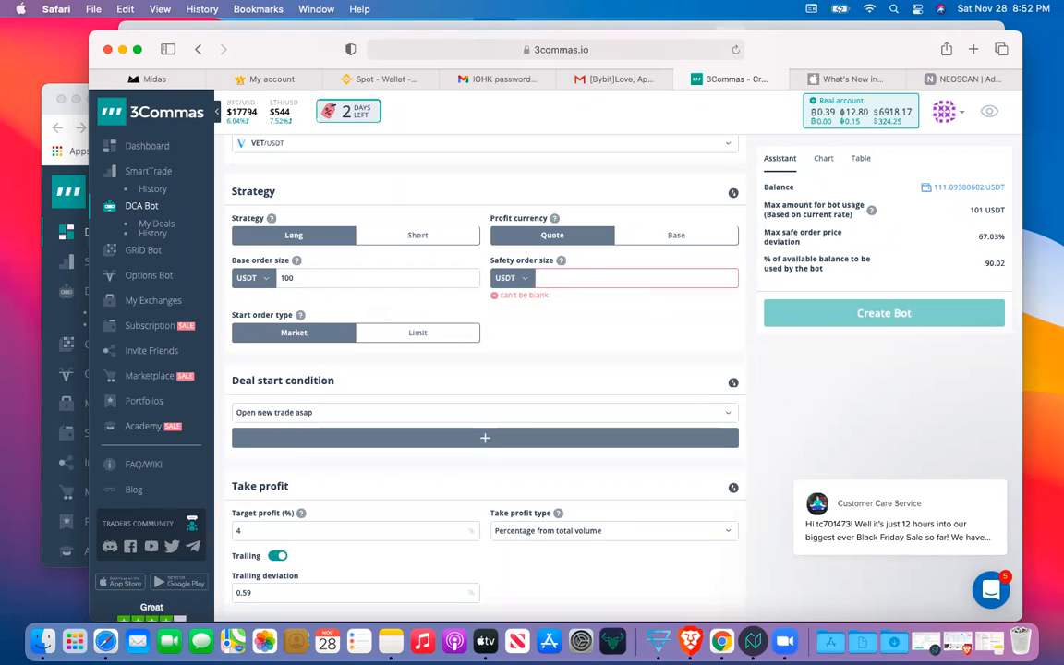
{"action": "type", "text": "20"}
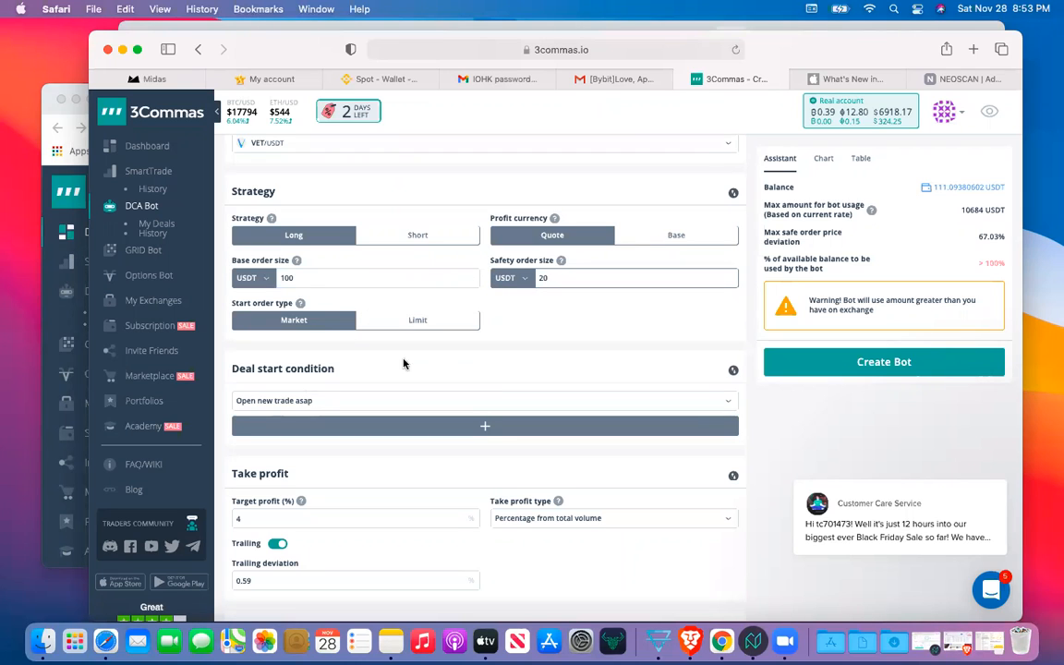
{"action": "scroll", "coordinate": [412, 351], "scroll_direction": "down", "scroll_amount": 2}
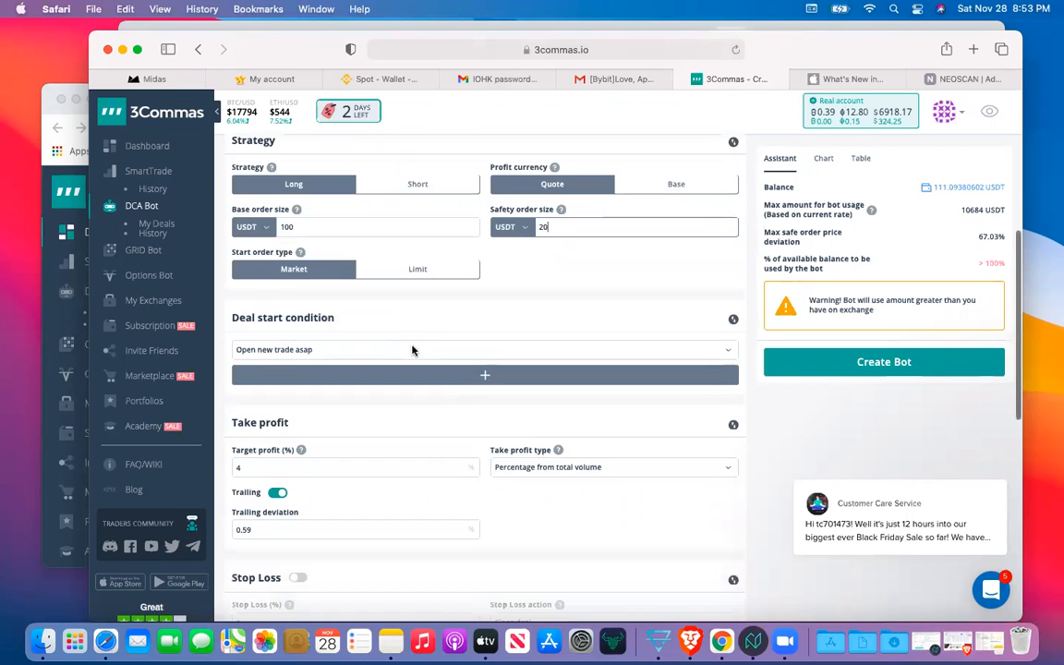
{"action": "scroll", "coordinate": [413, 349], "scroll_direction": "down", "scroll_amount": 1}
{"action": "scroll", "coordinate": [413, 349], "scroll_direction": "up", "scroll_amount": 3}
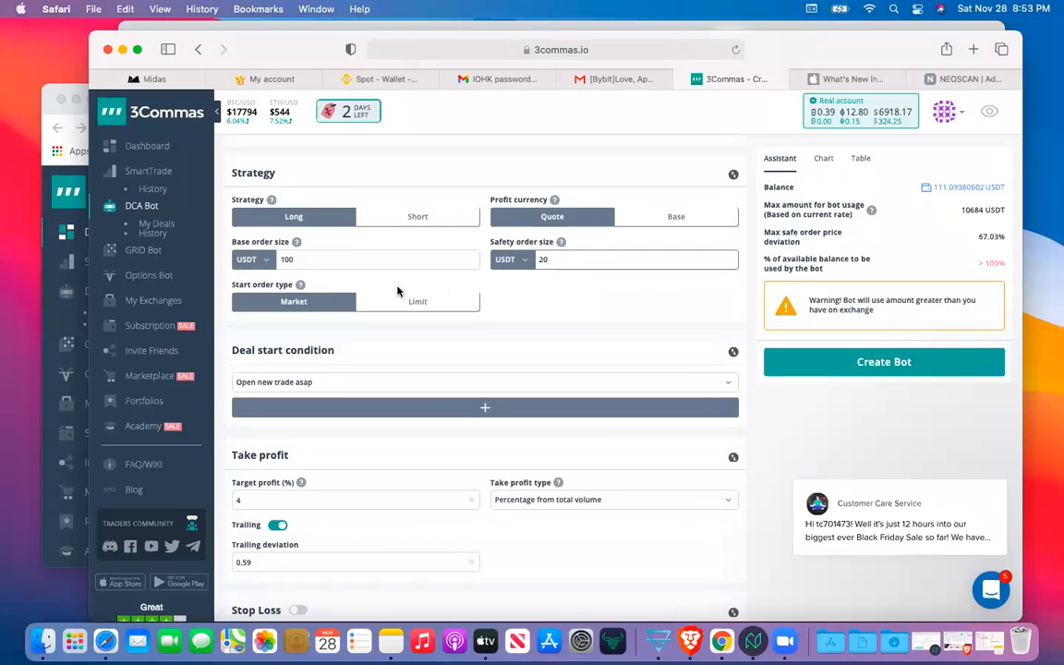
{"action": "left_click", "coordinate": [559, 259]}
Step: Set the price deviation for opening safety orders to 3 percent from the initial order
{"action": "scroll", "coordinate": [498, 348], "scroll_direction": "down", "scroll_amount": 5}
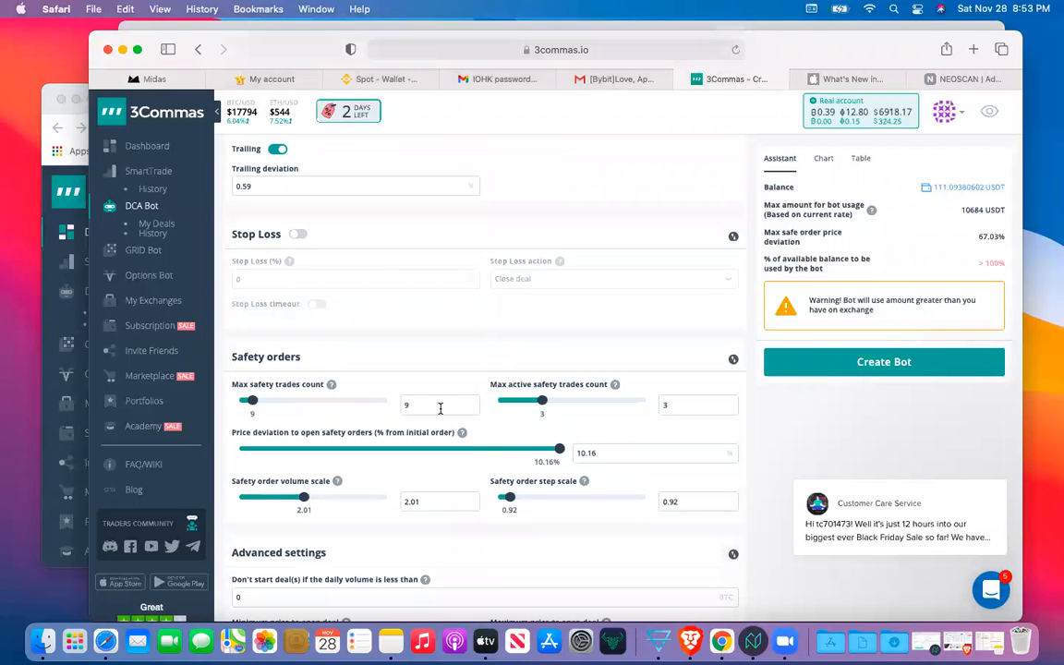
{"action": "left_click", "coordinate": [616, 452]}
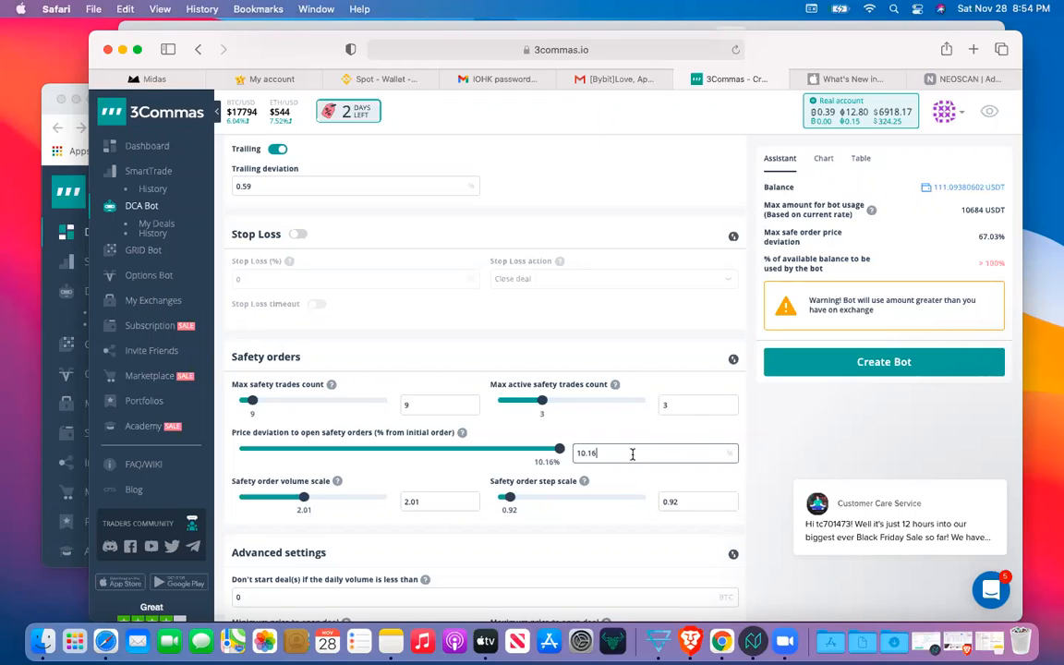
{"action": "key", "text": "BackSpace"}
{"action": "key", "text": "BackSpace"}
{"action": "key", "text": "BackSpace"}
{"action": "key", "text": "BackSpace"}
{"action": "key", "text": "BackSpace"}
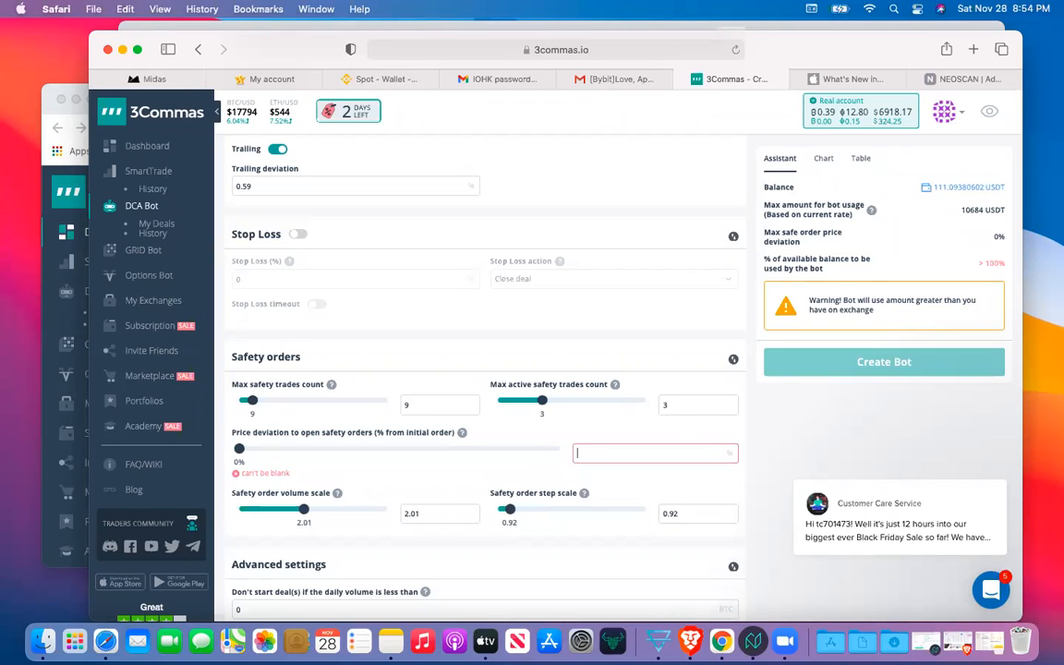
{"action": "type", "text": "3"}
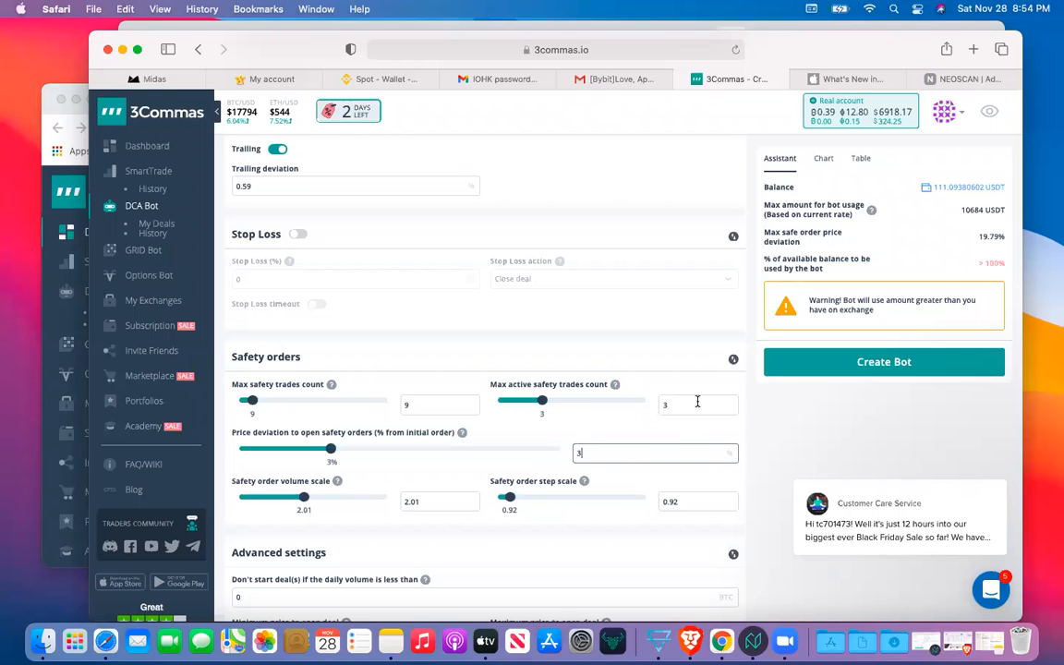
Step: Review the VET/USDT bot's main settings, trading pair, order sizes and safety order settings
{"action": "scroll", "coordinate": [572, 419], "scroll_direction": "up", "scroll_amount": 10}
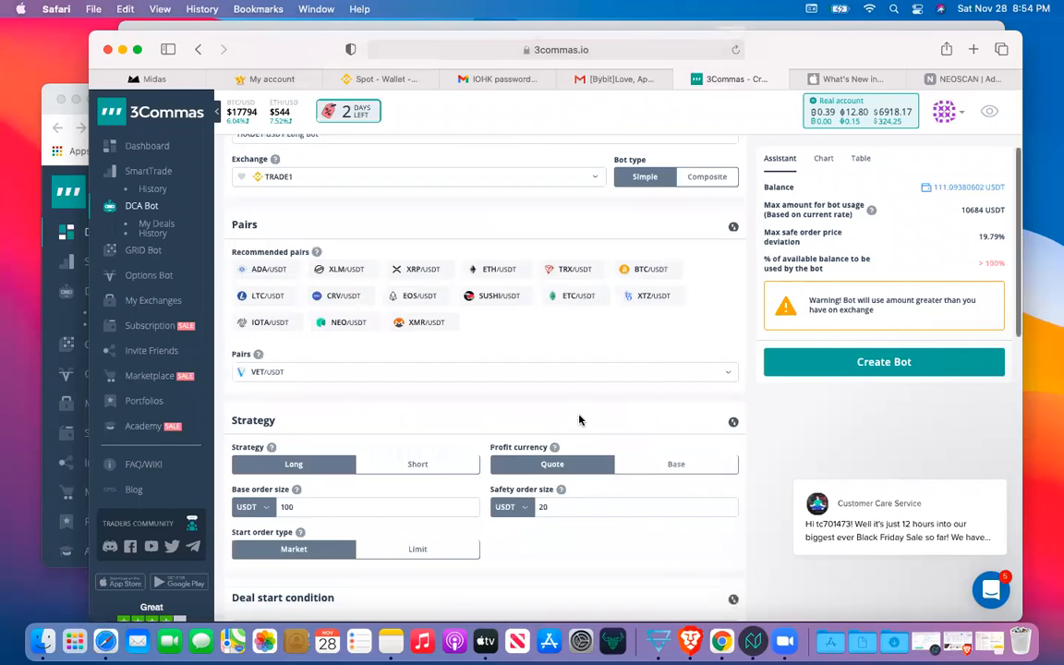
{"action": "scroll", "coordinate": [390, 482], "scroll_direction": "down", "scroll_amount": 2}
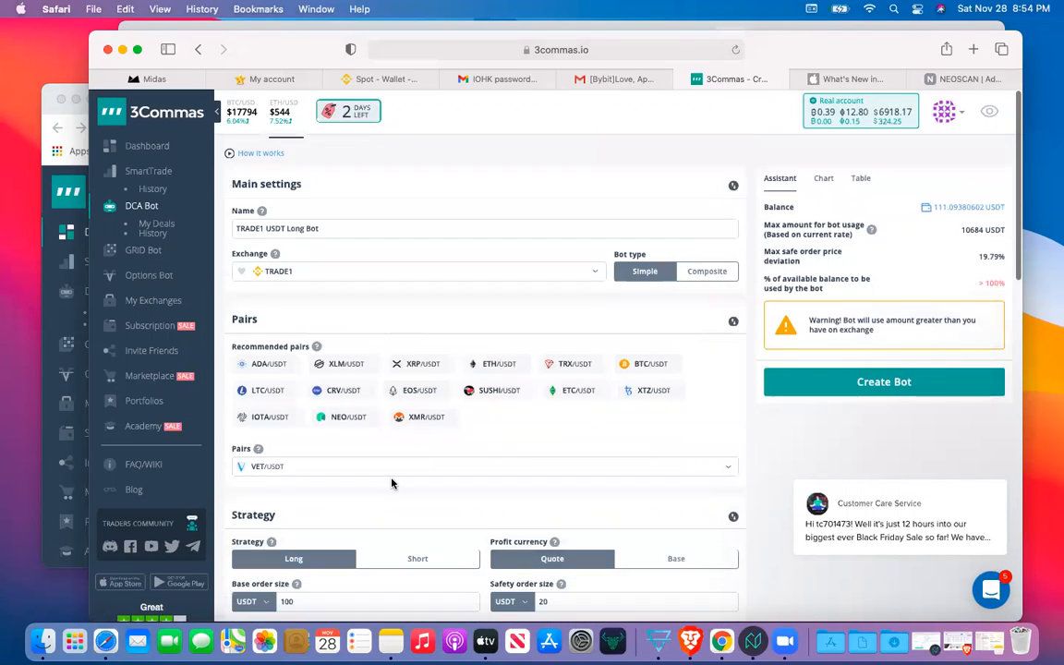
{"action": "scroll", "coordinate": [391, 482], "scroll_direction": "down", "scroll_amount": 3}
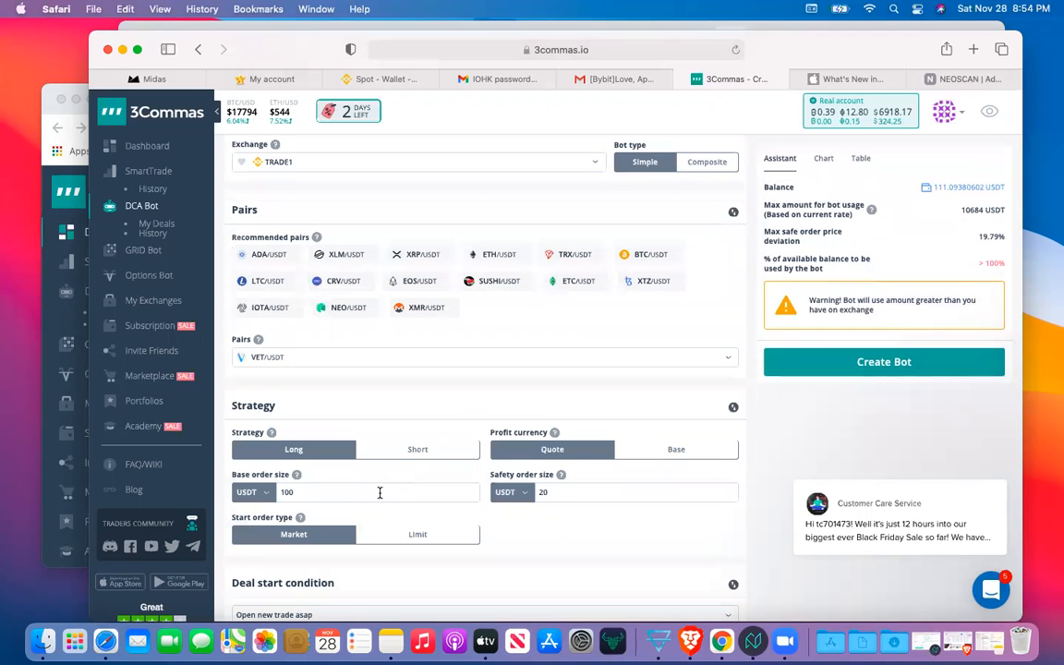
{"action": "scroll", "coordinate": [392, 274], "scroll_direction": "up", "scroll_amount": 3}
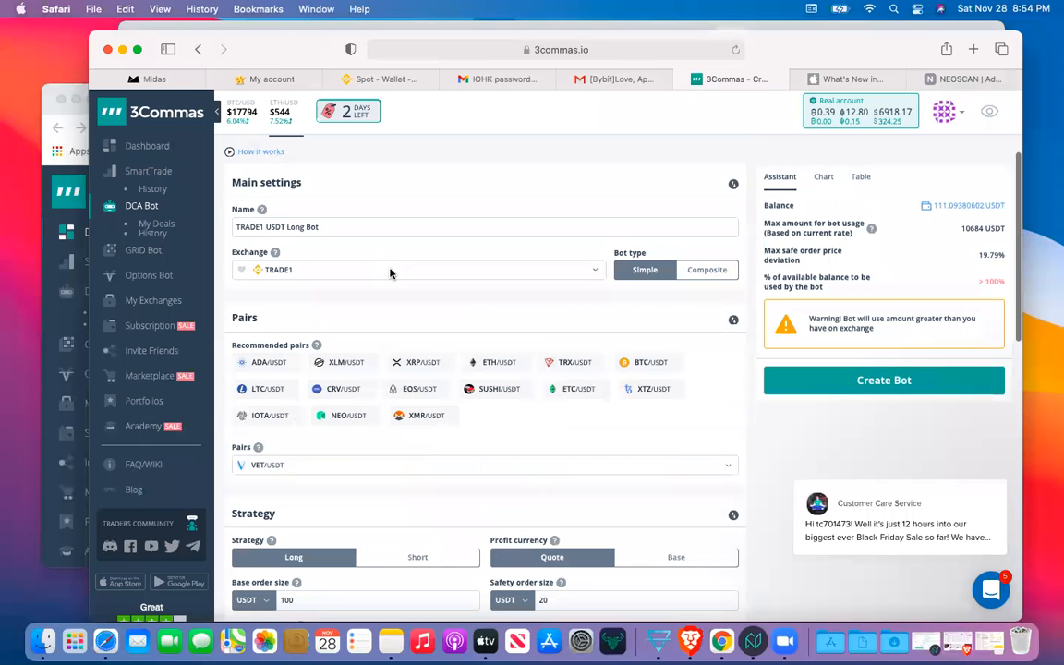
{"action": "scroll", "coordinate": [391, 273], "scroll_direction": "down", "scroll_amount": 6}
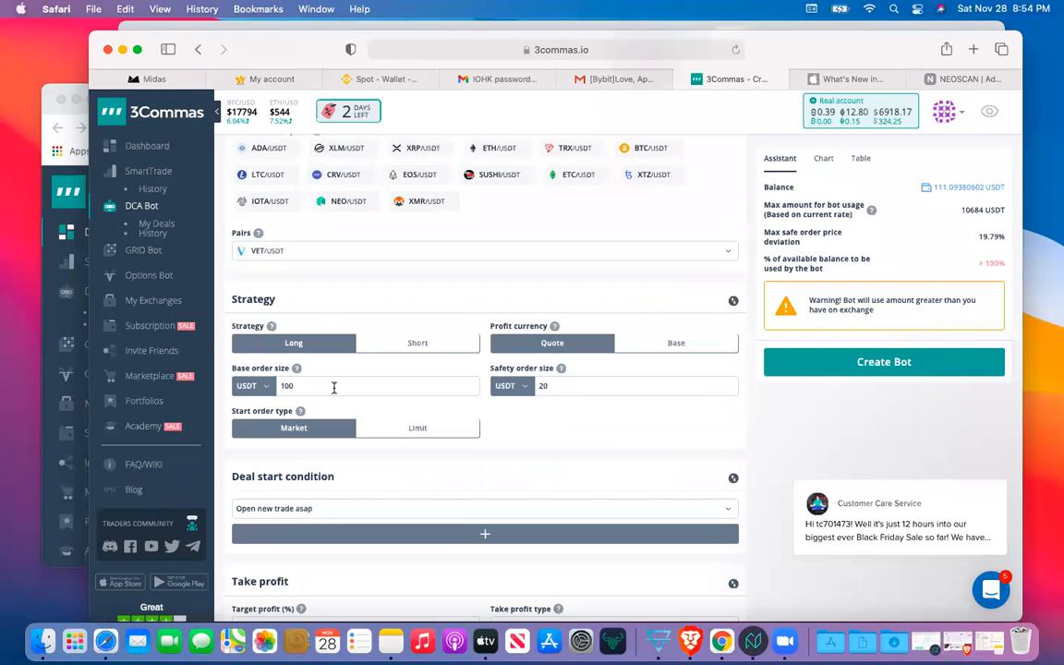
{"action": "scroll", "coordinate": [333, 388], "scroll_direction": "down", "scroll_amount": 10}
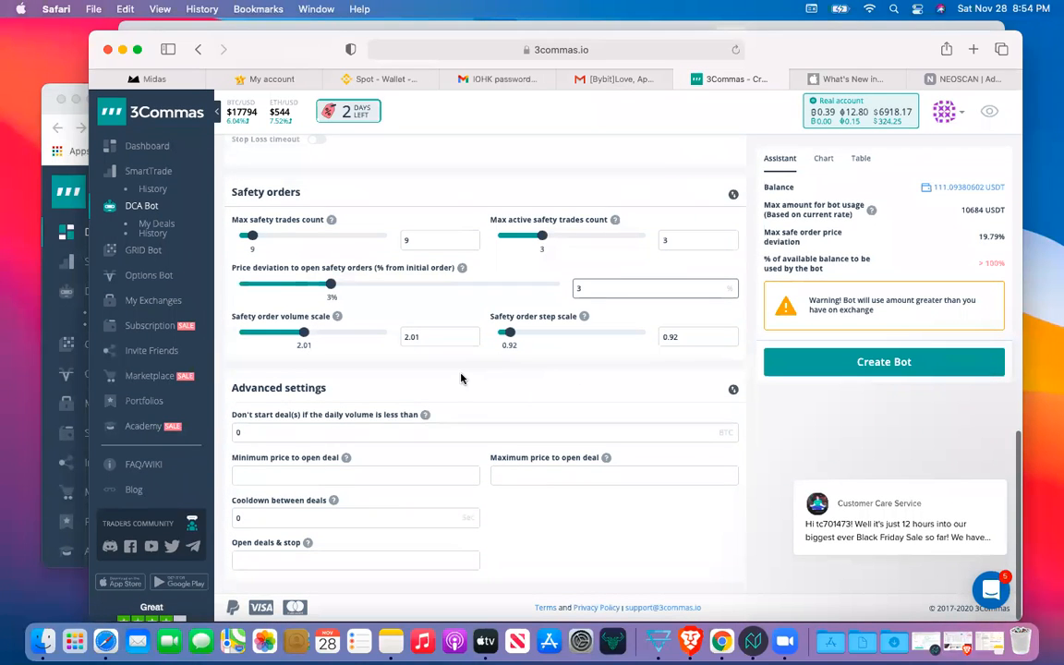
{"action": "scroll", "coordinate": [485, 354], "scroll_direction": "up", "scroll_amount": 2}
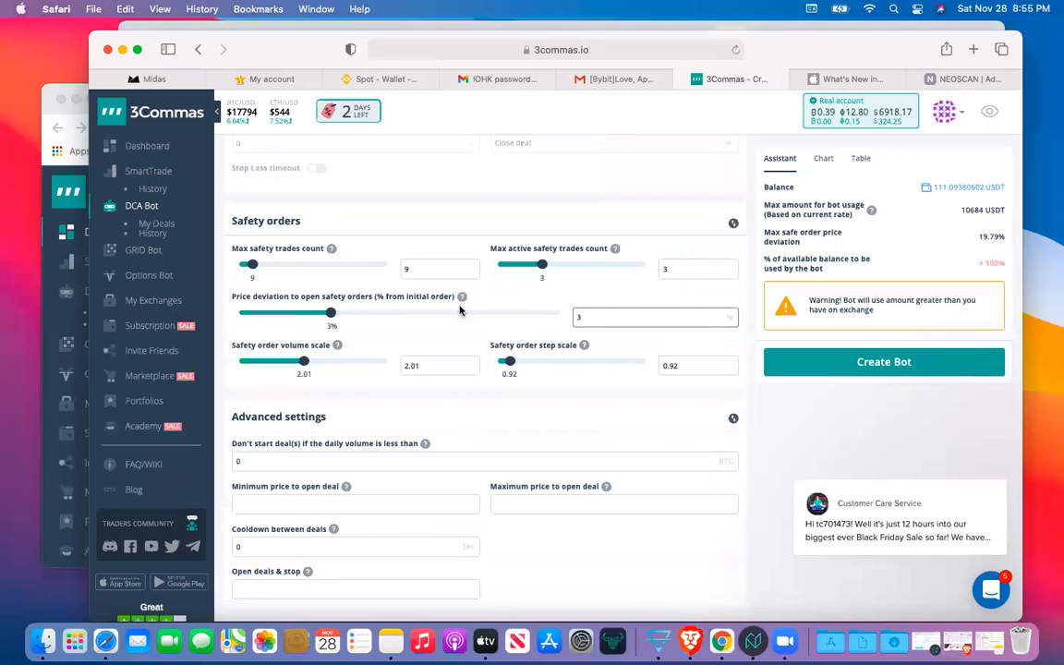
{"action": "scroll", "coordinate": [533, 297], "scroll_direction": "up", "scroll_amount": 15}
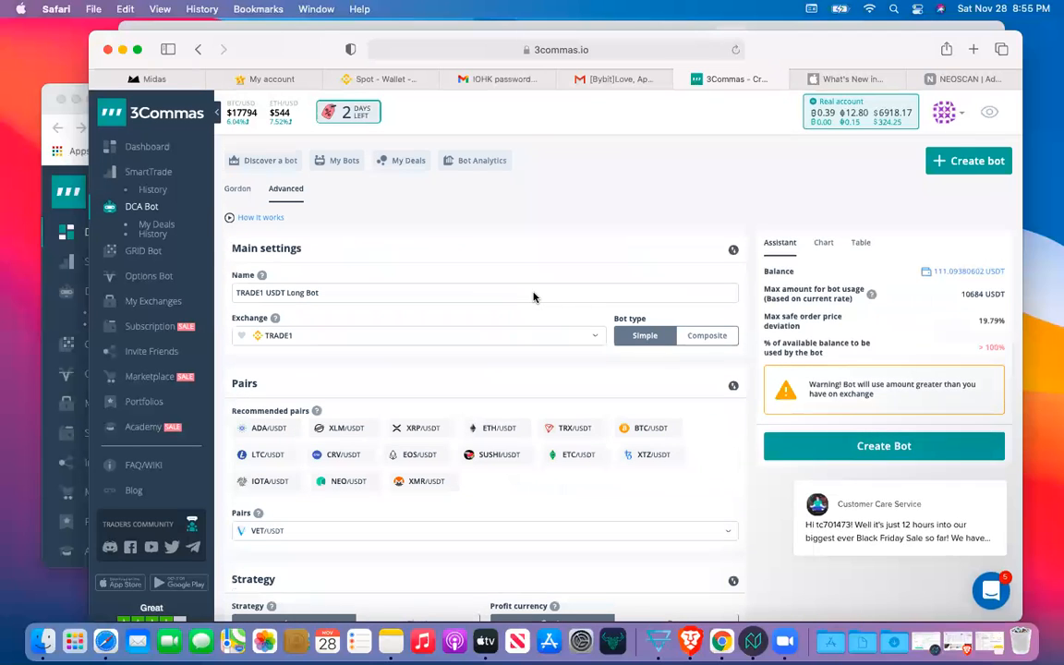
{"action": "scroll", "coordinate": [533, 297], "scroll_direction": "down", "scroll_amount": 6}
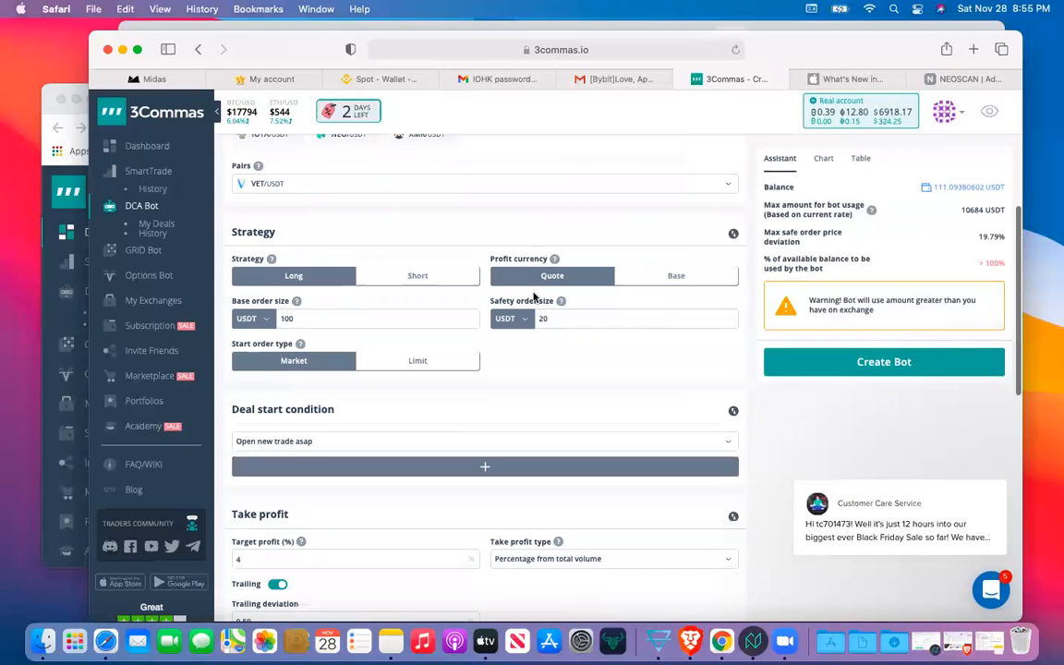
{"action": "left_click", "coordinate": [323, 314]}
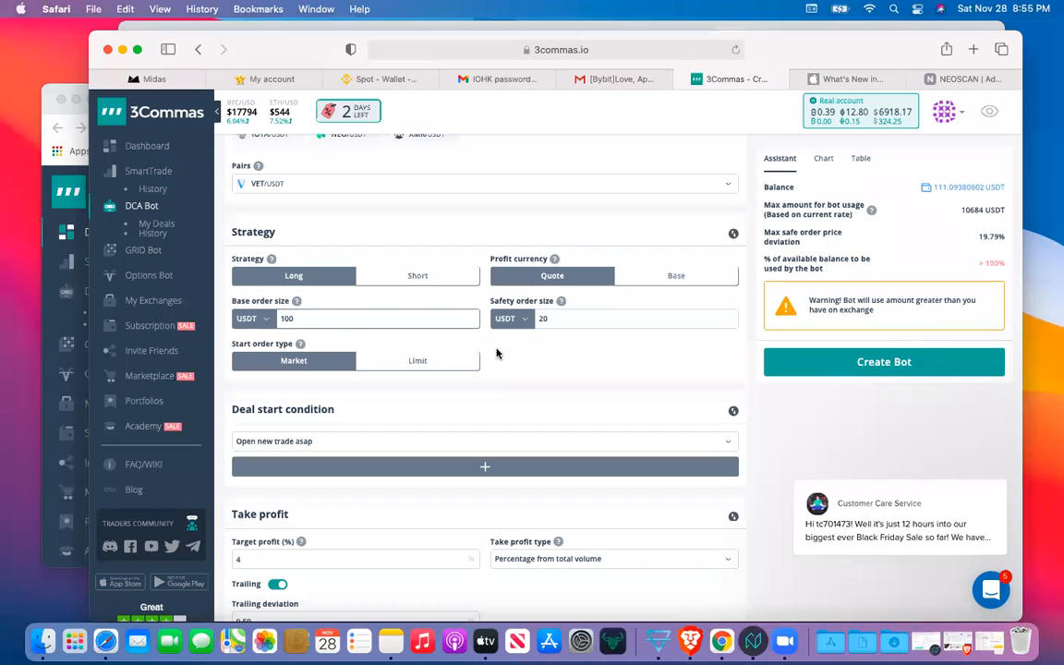
{"action": "scroll", "coordinate": [562, 370], "scroll_direction": "down", "scroll_amount": 1}
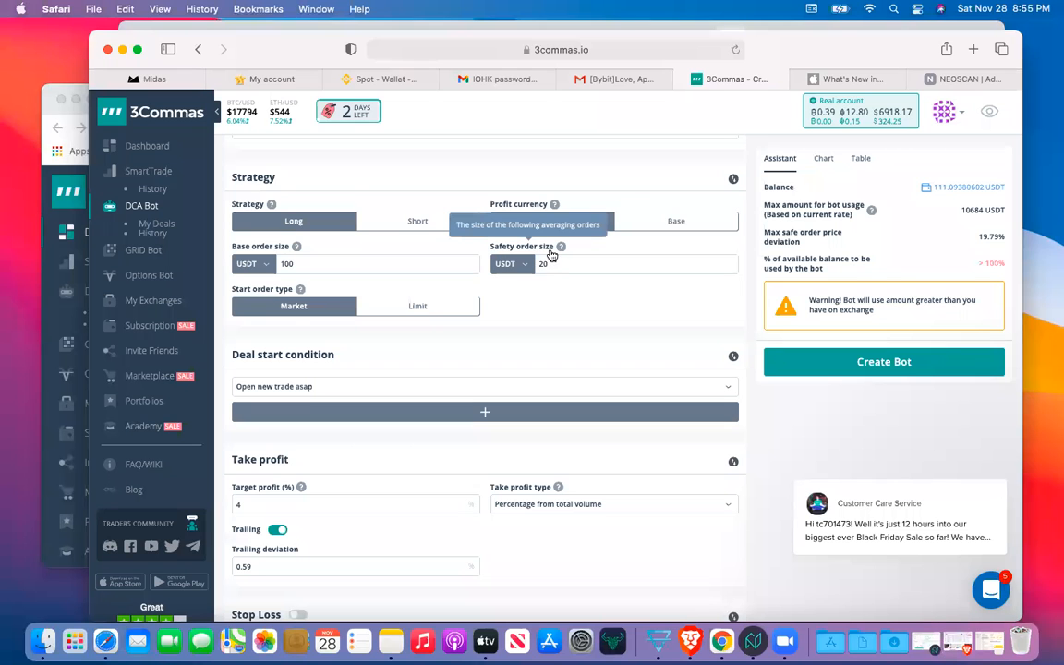
Step: Examine the take-profit, stop-loss and safety order settings alongside the order sizes, and read the start order type explanation
{"action": "scroll", "coordinate": [554, 388], "scroll_direction": "down", "scroll_amount": 10}
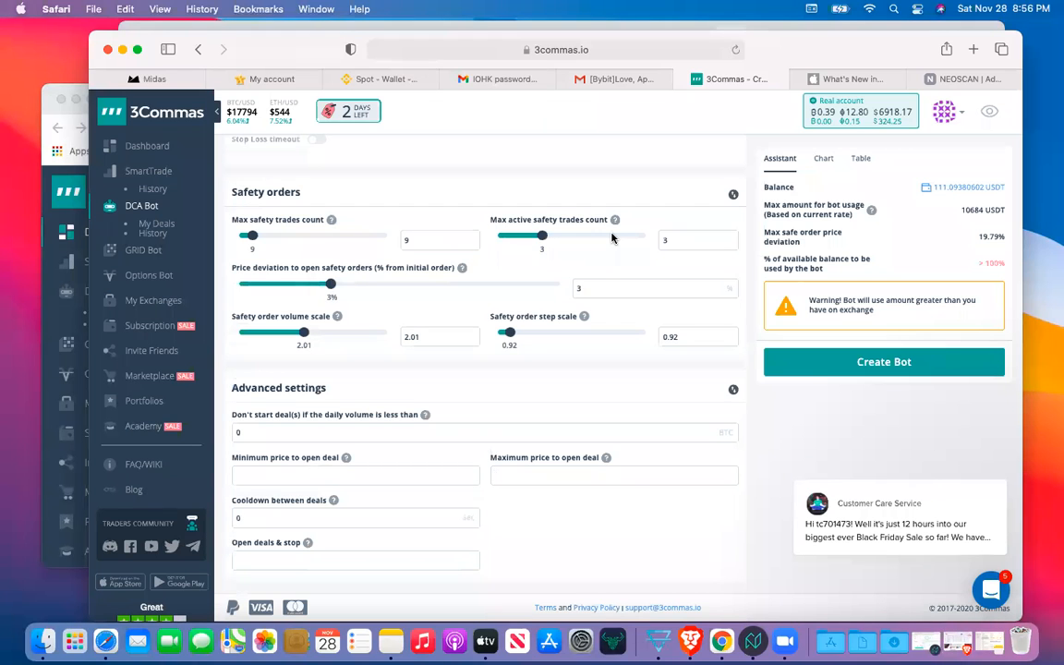
{"action": "scroll", "coordinate": [612, 238], "scroll_direction": "up", "scroll_amount": 5}
{"action": "scroll", "coordinate": [611, 238], "scroll_direction": "down", "scroll_amount": 2}
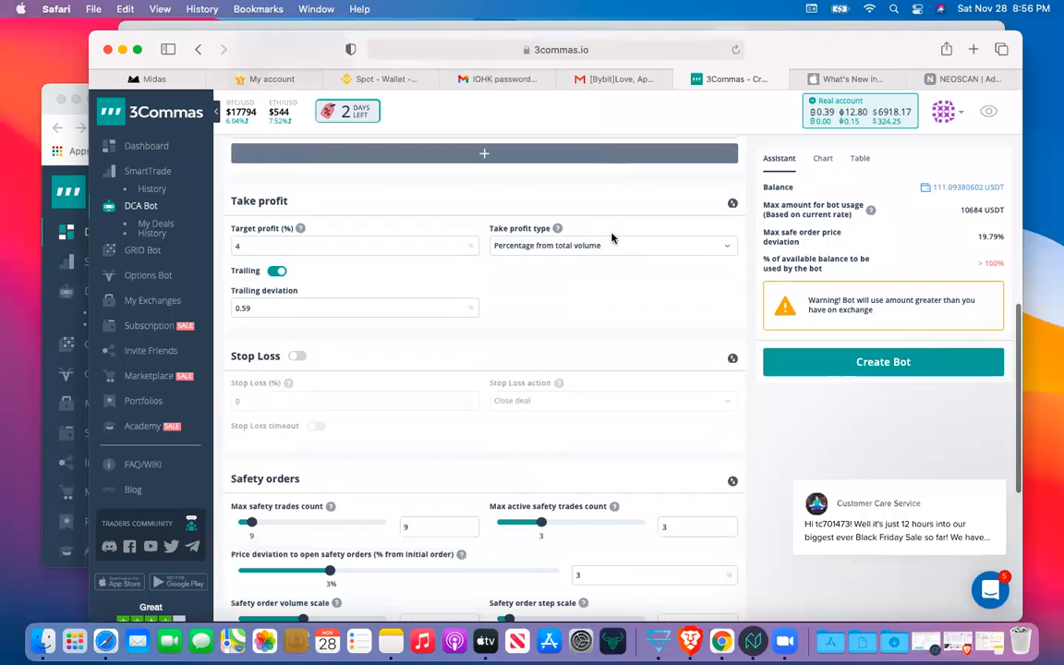
{"action": "scroll", "coordinate": [611, 239], "scroll_direction": "up", "scroll_amount": 1}
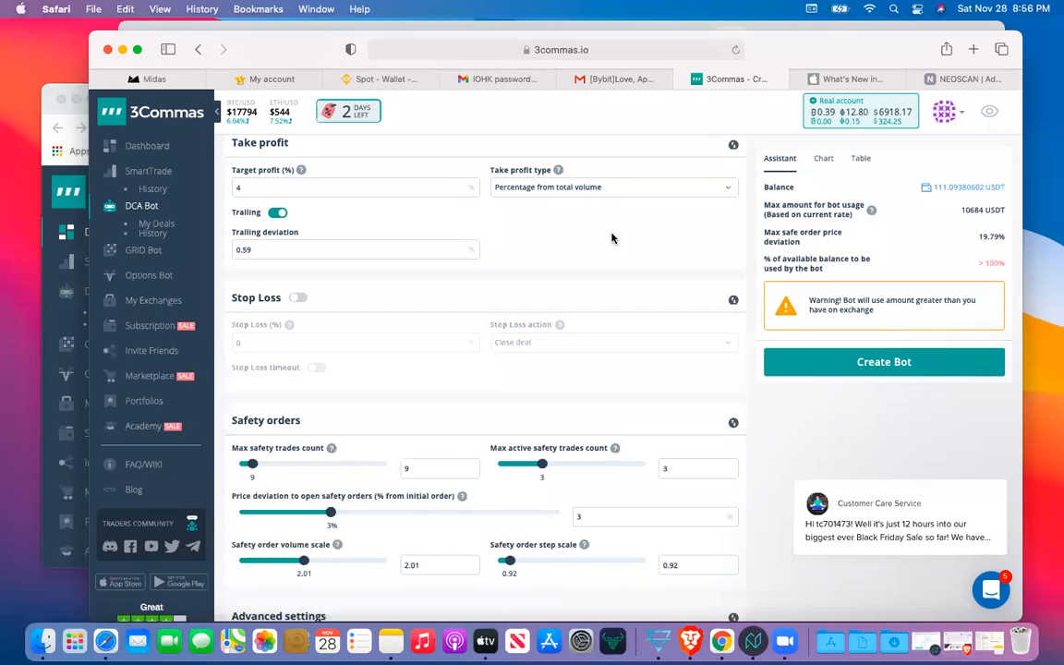
{"action": "scroll", "coordinate": [611, 238], "scroll_direction": "down", "scroll_amount": 2}
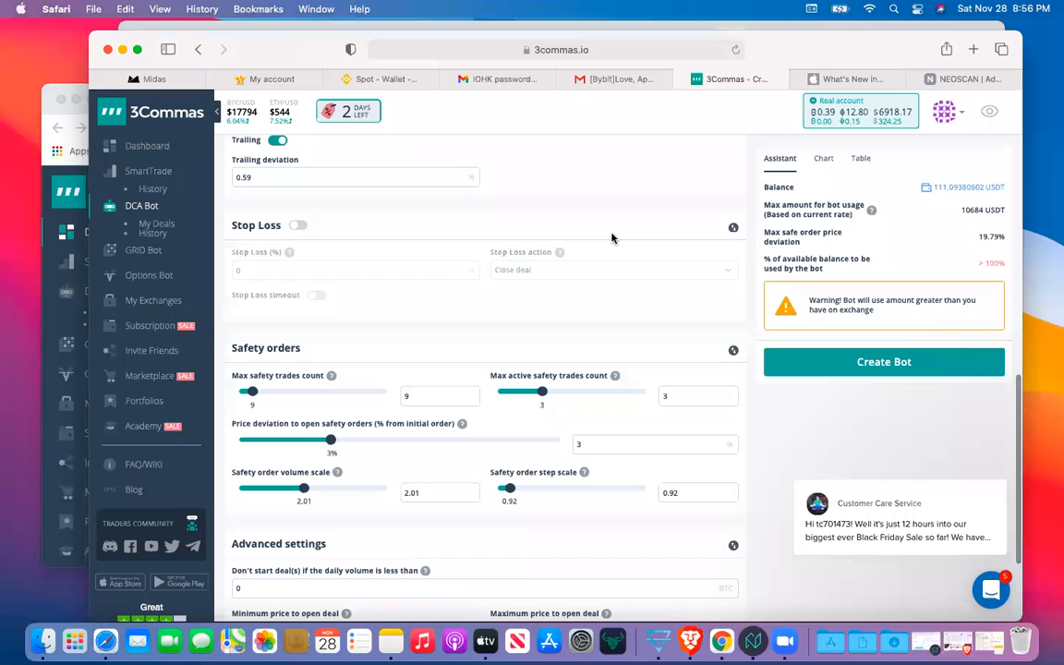
{"action": "scroll", "coordinate": [611, 238], "scroll_direction": "down", "scroll_amount": 2}
{"action": "scroll", "coordinate": [611, 239], "scroll_direction": "down", "scroll_amount": 1}
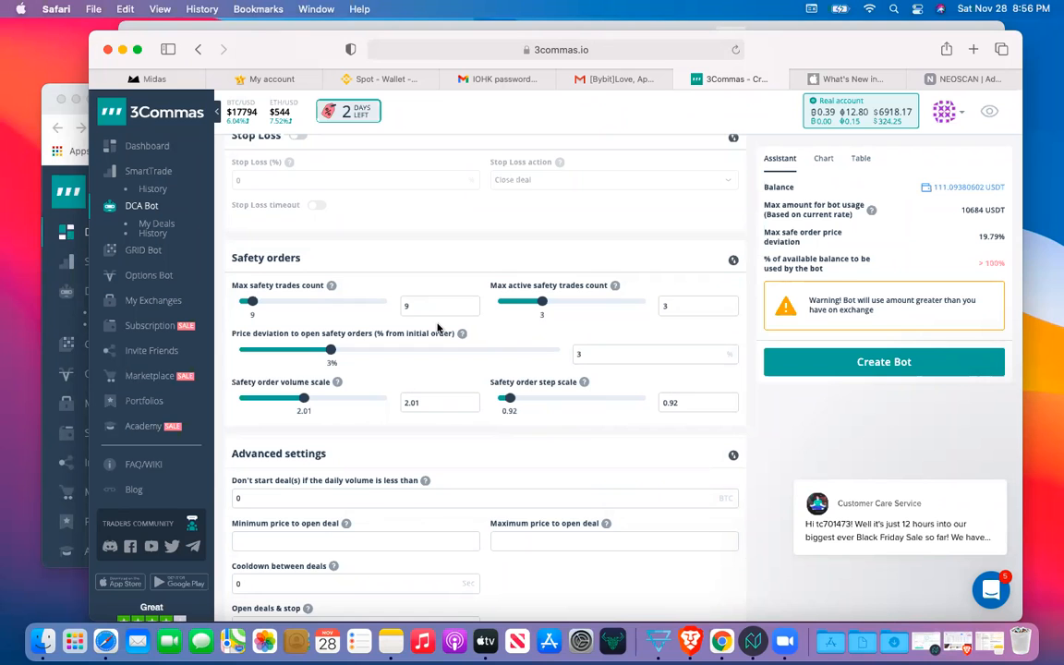
{"action": "scroll", "coordinate": [438, 328], "scroll_direction": "up", "scroll_amount": 8}
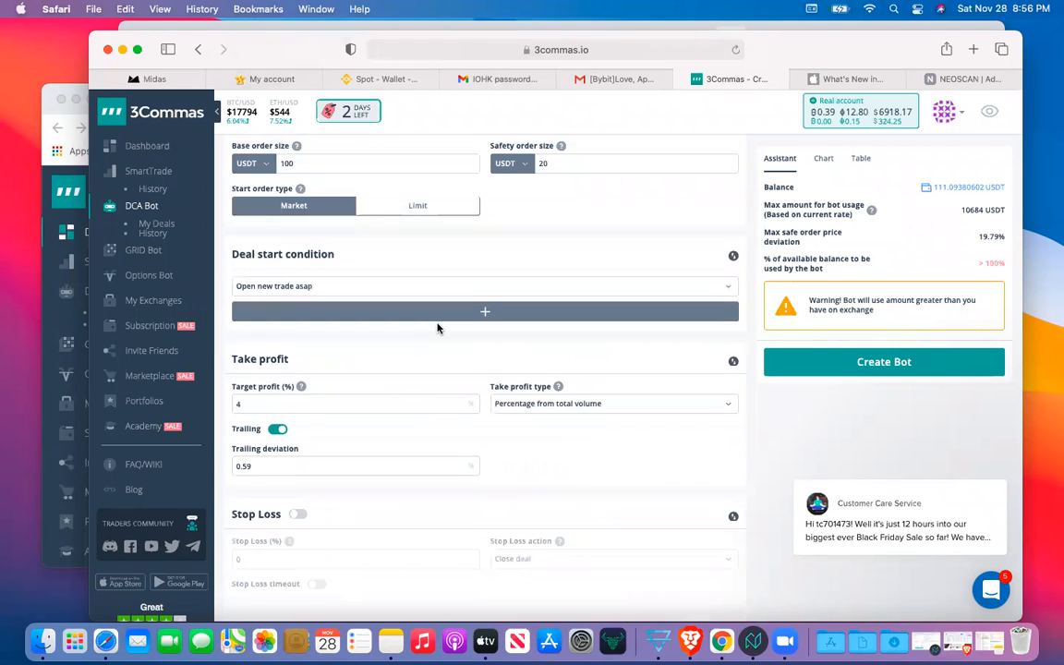
{"action": "scroll", "coordinate": [438, 327], "scroll_direction": "up", "scroll_amount": 4}
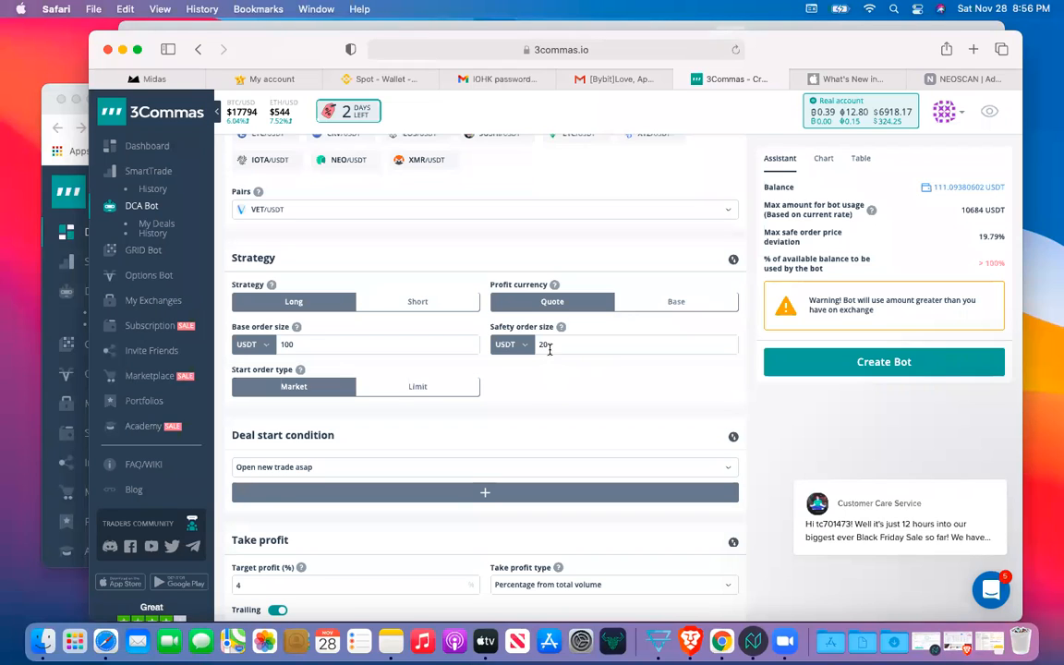
{"action": "mouse_move", "coordinate": [297, 370]}
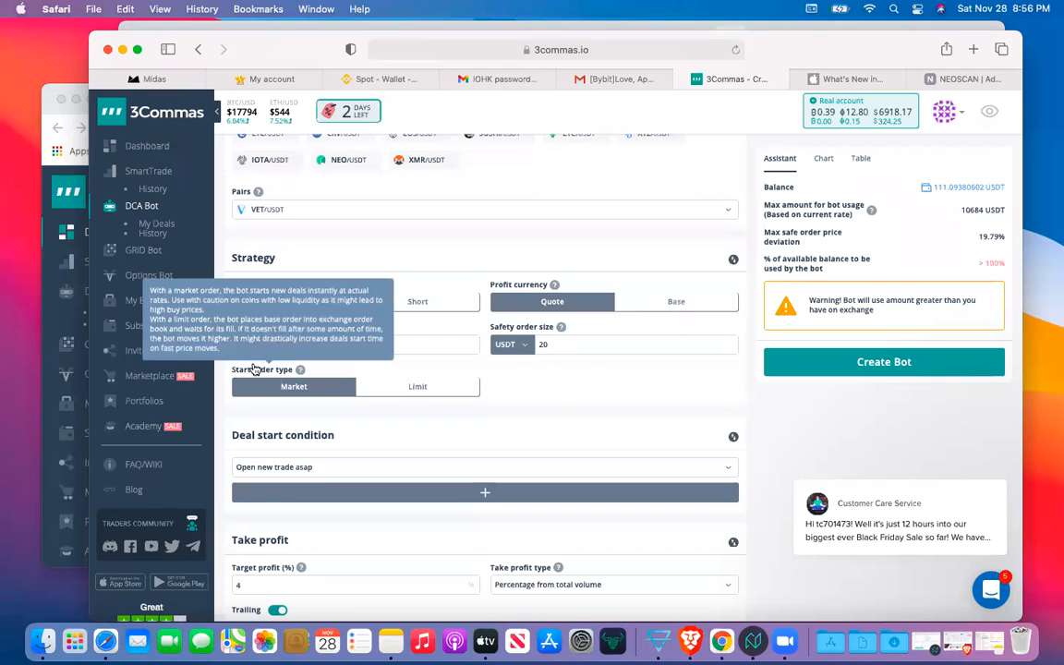
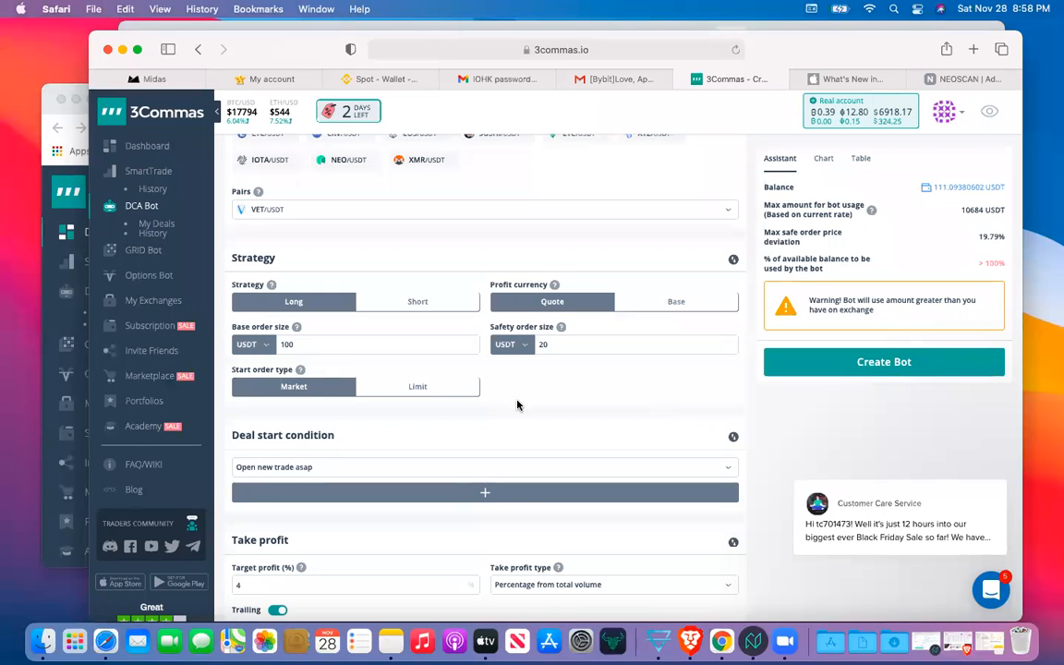
{"action": "scroll", "coordinate": [517, 405], "scroll_direction": "down", "scroll_amount": 1}
{"action": "scroll", "coordinate": [517, 405], "scroll_direction": "down", "scroll_amount": 2}
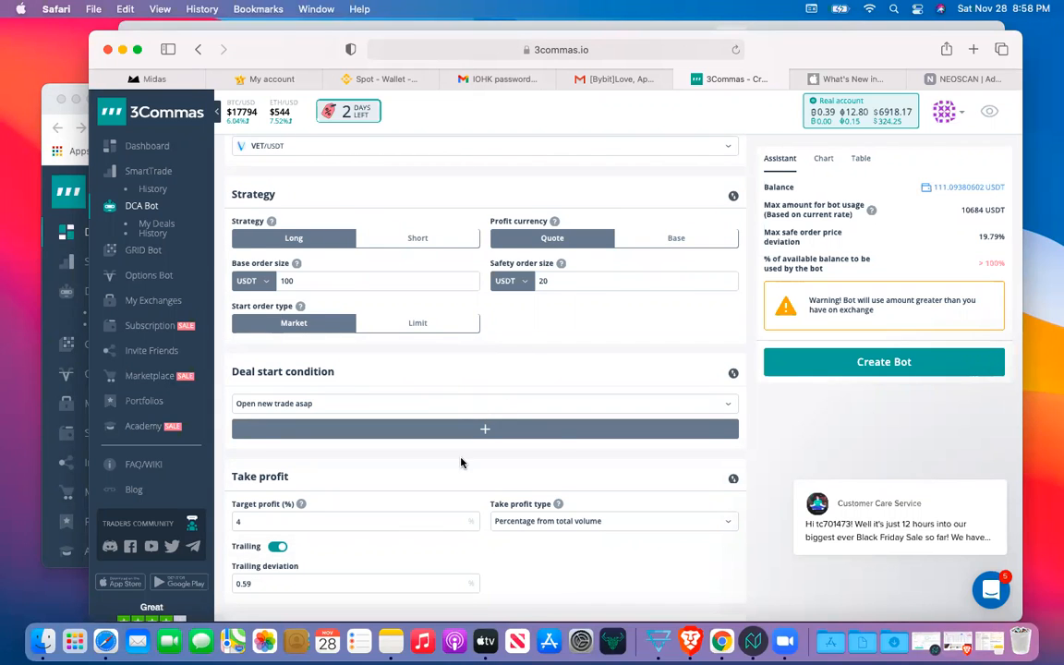
Step: Set the VET/USDT bot's take-profit target to 4 percent
{"action": "scroll", "coordinate": [460, 463], "scroll_direction": "down", "scroll_amount": 3}
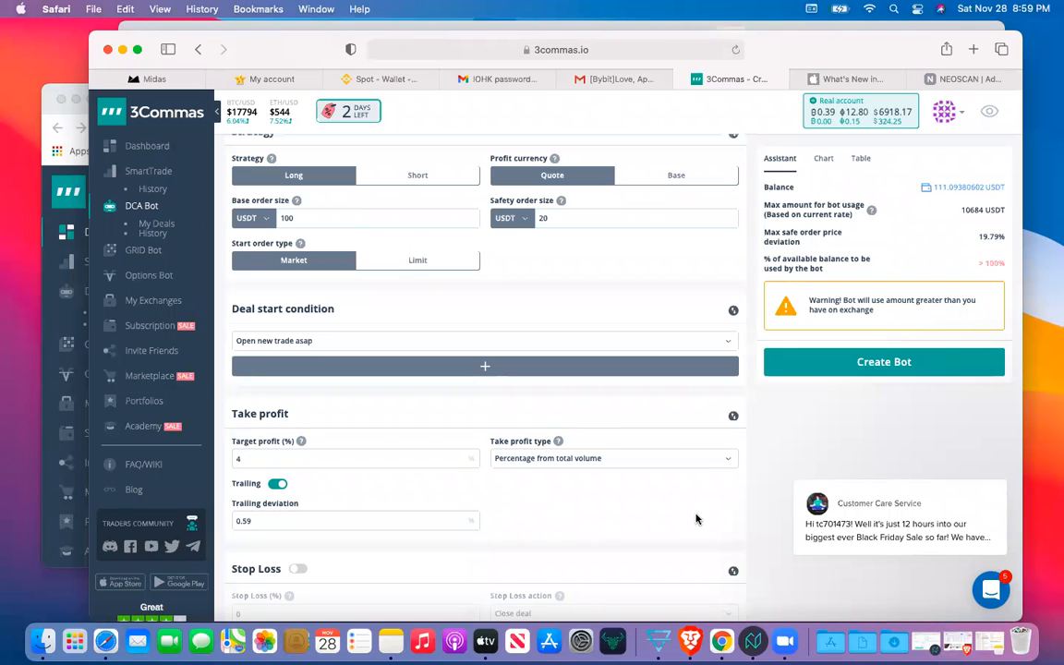
{"action": "scroll", "coordinate": [536, 498], "scroll_direction": "down", "scroll_amount": 1}
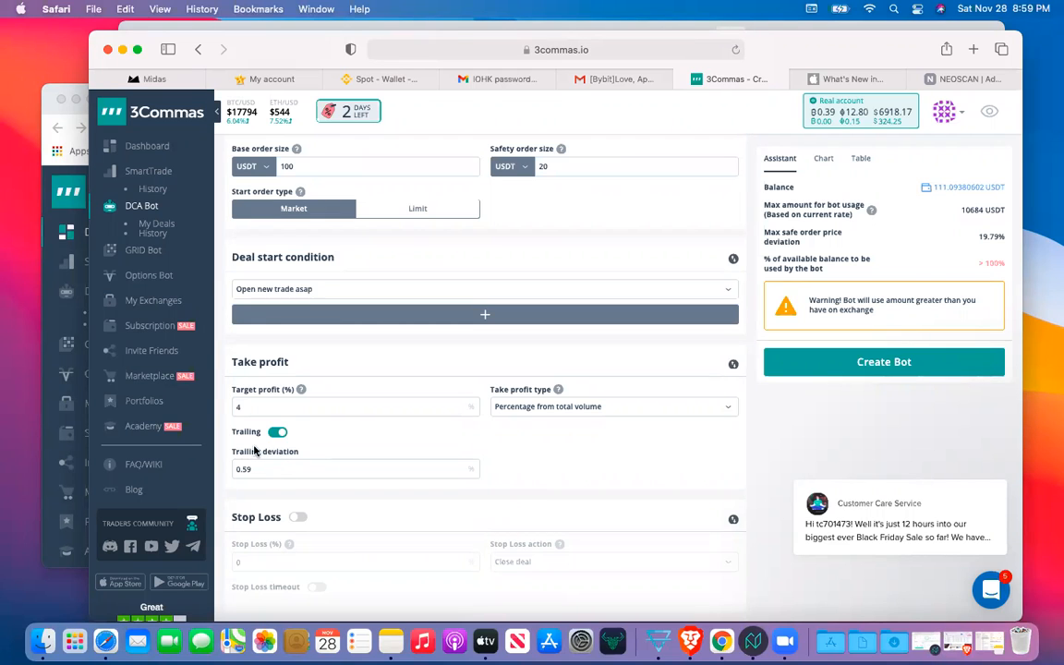
{"action": "left_click", "coordinate": [264, 408]}
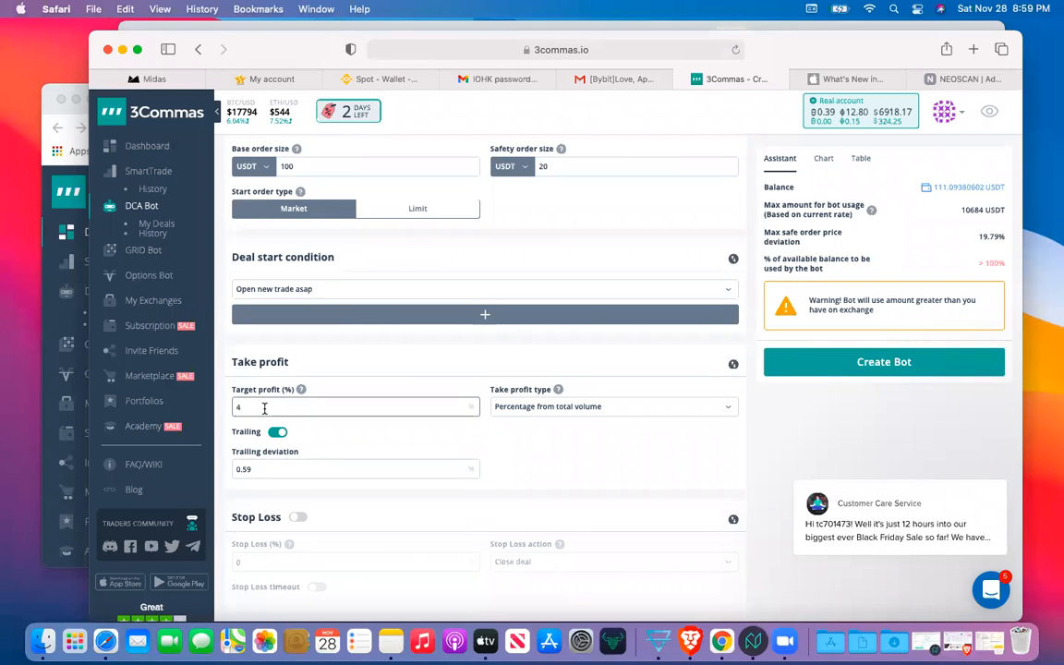
{"action": "key", "text": "BackSpace"}
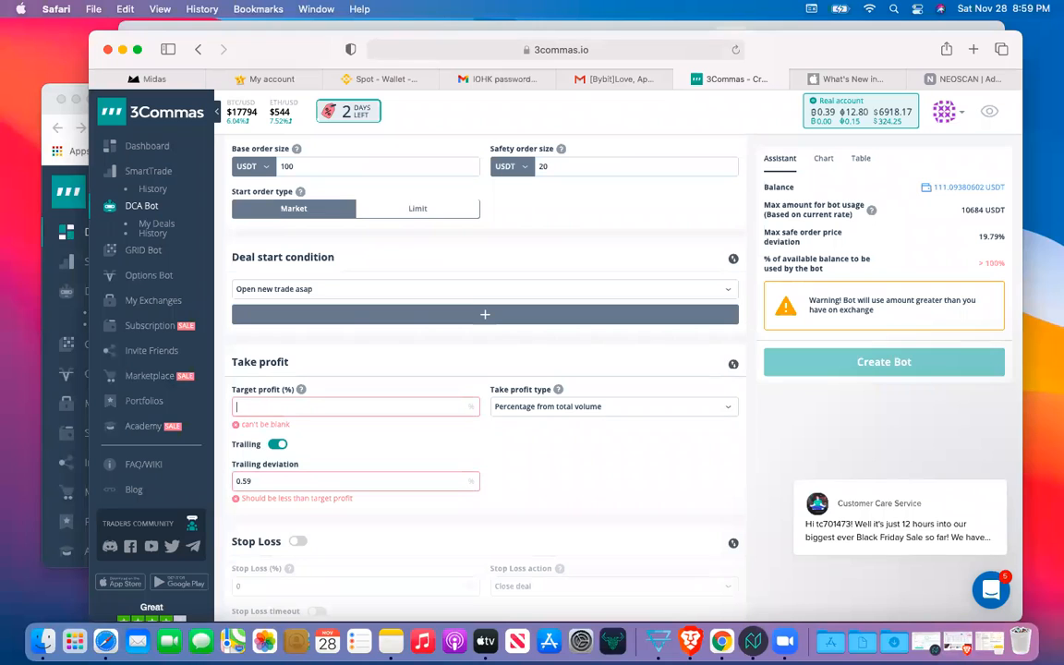
{"action": "type", "text": "4"}
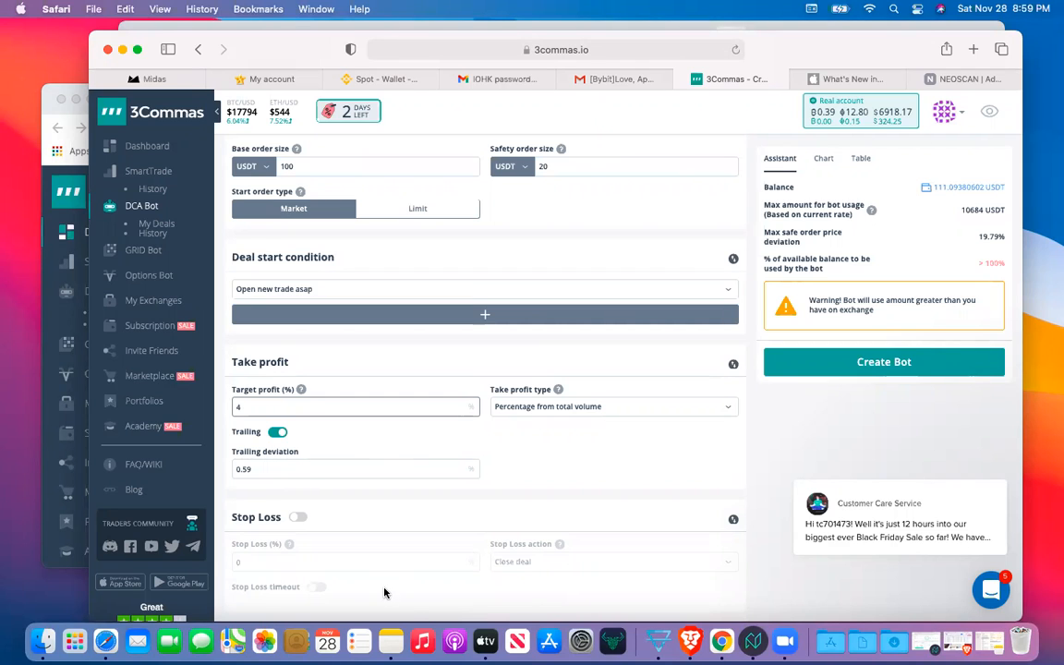
Step: Switch to Notes and start a new note titled DCA with the line TRAILING
{"action": "left_click", "coordinate": [391, 651]}
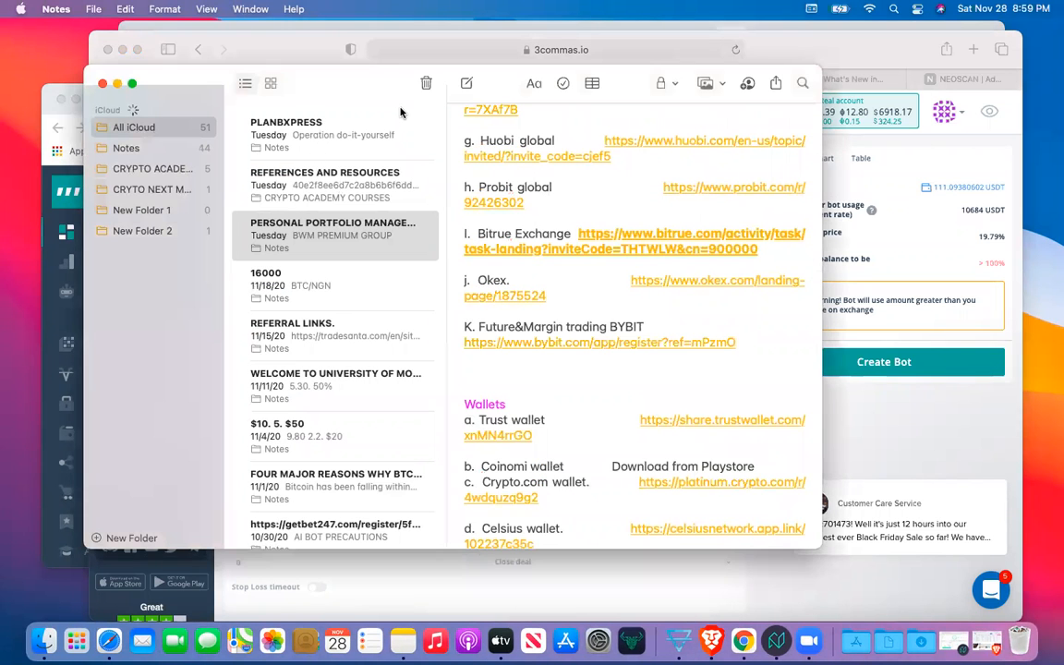
{"action": "left_click", "coordinate": [466, 84]}
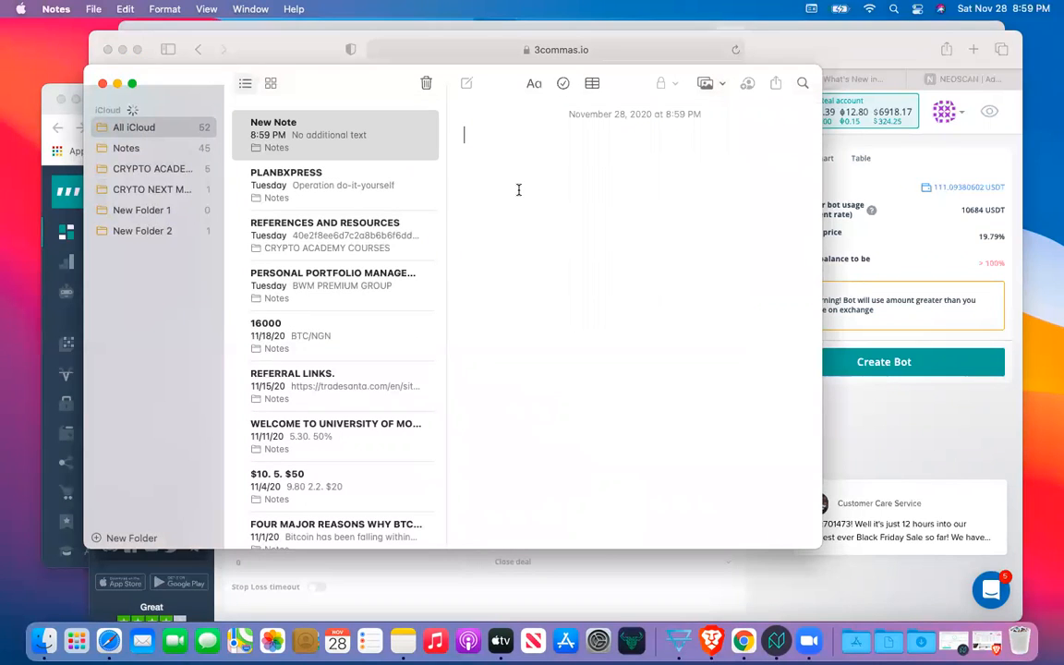
{"action": "type", "text": "DCA"}
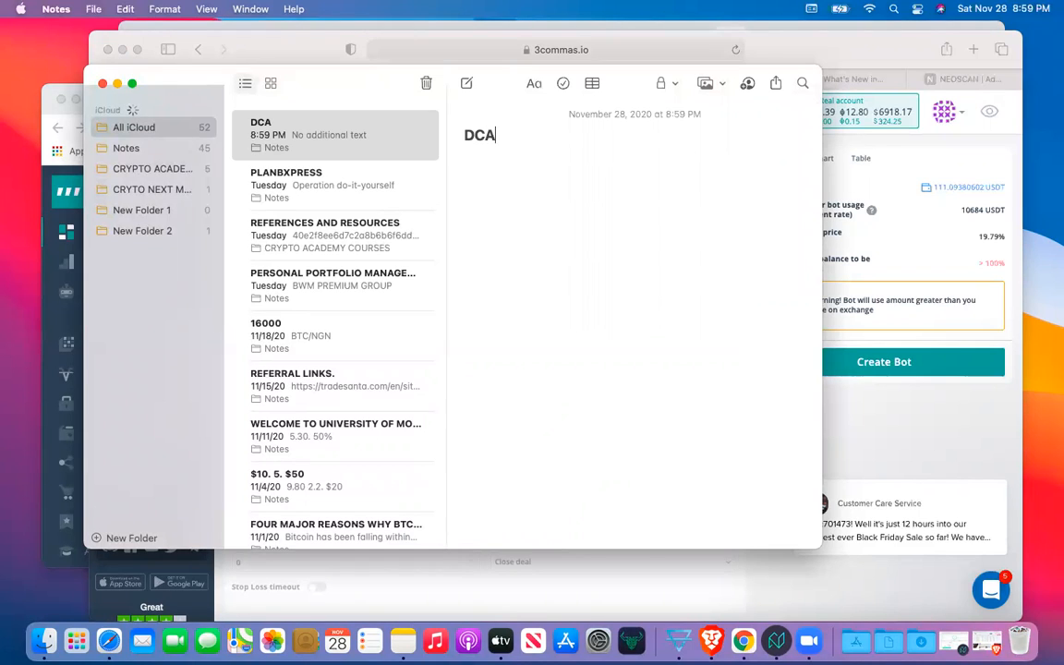
{"action": "key", "text": "Return"}
{"action": "type", "text": "TRAILING"}
{"action": "key", "text": "Return"}
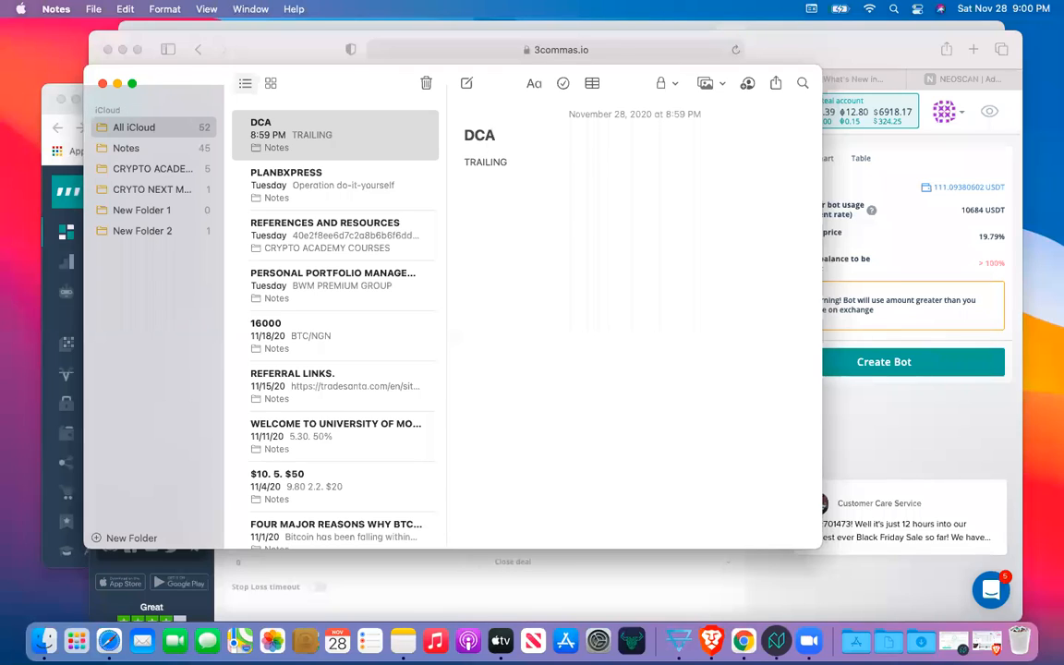
Step: Add the lines 4% and 16% below TRAILING in the note, and select the 4% text
{"action": "key", "text": "Return"}
{"action": "type", "text": "4%"}
{"action": "key", "text": "Return"}
{"action": "key", "text": "Return"}
{"action": "left_click", "coordinate": [486, 202]}
{"action": "left_click", "coordinate": [478, 230]}
{"action": "left_click_drag", "start_coordinate": [542, 318], "coordinate": [540, 120]}
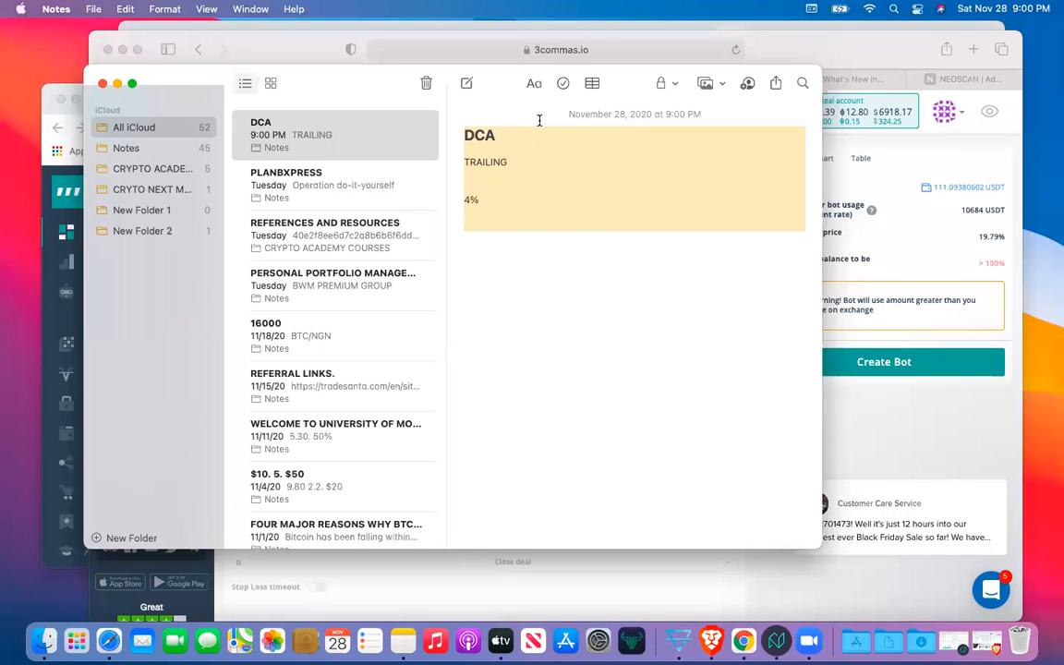
{"action": "left_click", "coordinate": [477, 310]}
{"action": "type", "text": "16%"}
{"action": "left_click_drag", "start_coordinate": [488, 206], "coordinate": [453, 198]}
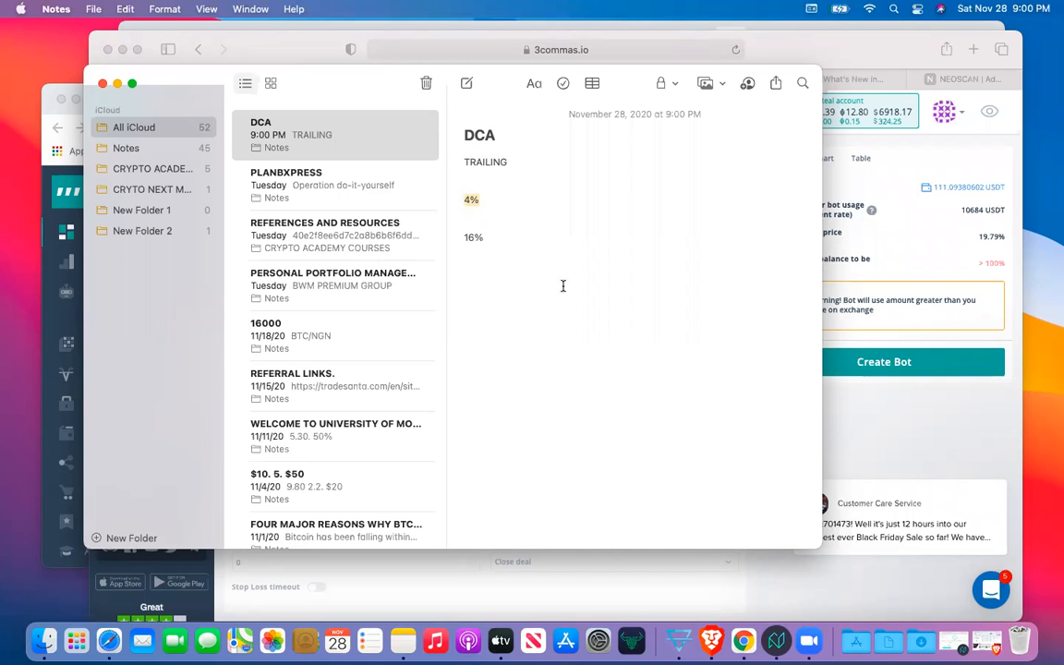
Step: Return to the 3Commas bot form in Safari and set the take-profit trailing deviation to 0.2 percent
{"action": "left_click", "coordinate": [875, 420]}
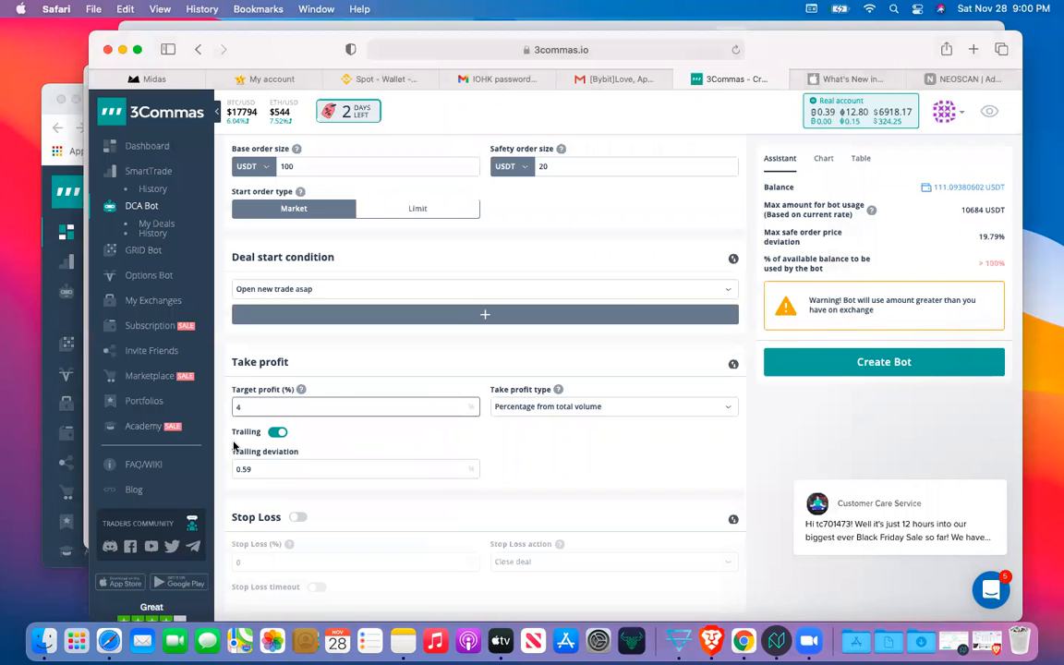
{"action": "left_click", "coordinate": [260, 471]}
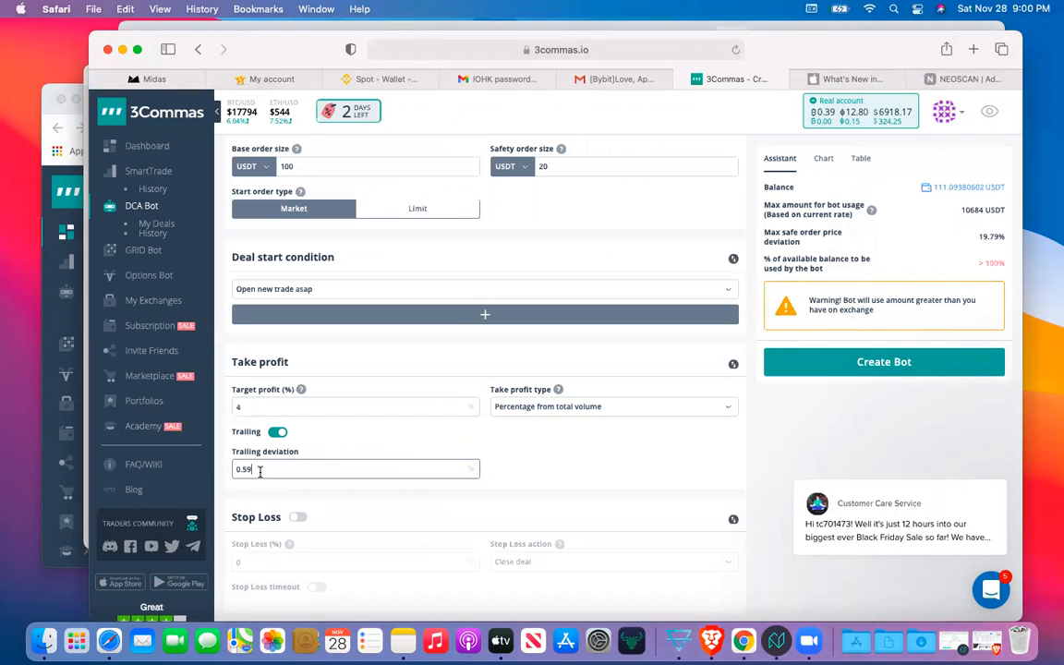
{"action": "key", "text": "BackSpace"}
{"action": "key", "text": "BackSpace"}
{"action": "key", "text": "BackSpace"}
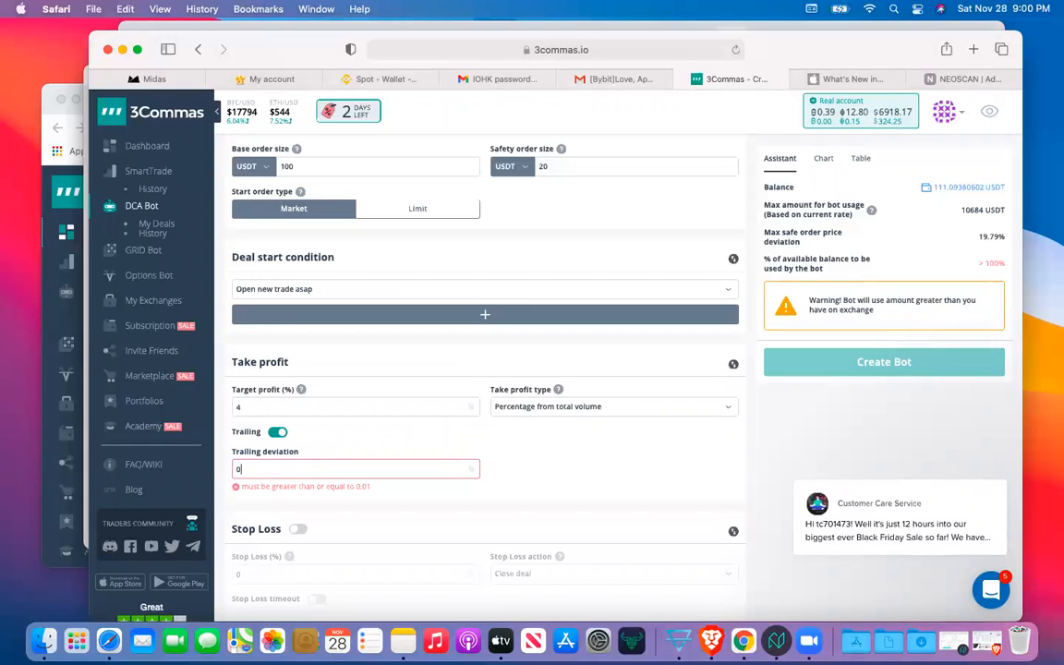
{"action": "type", "text": ".2"}
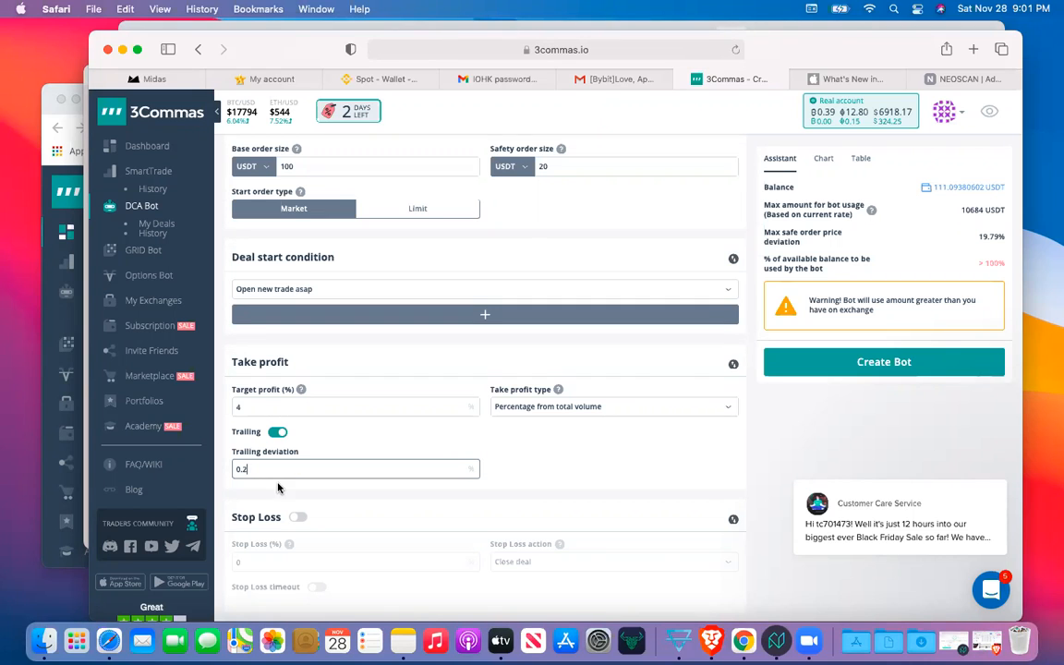
{"action": "left_click", "coordinate": [536, 476]}
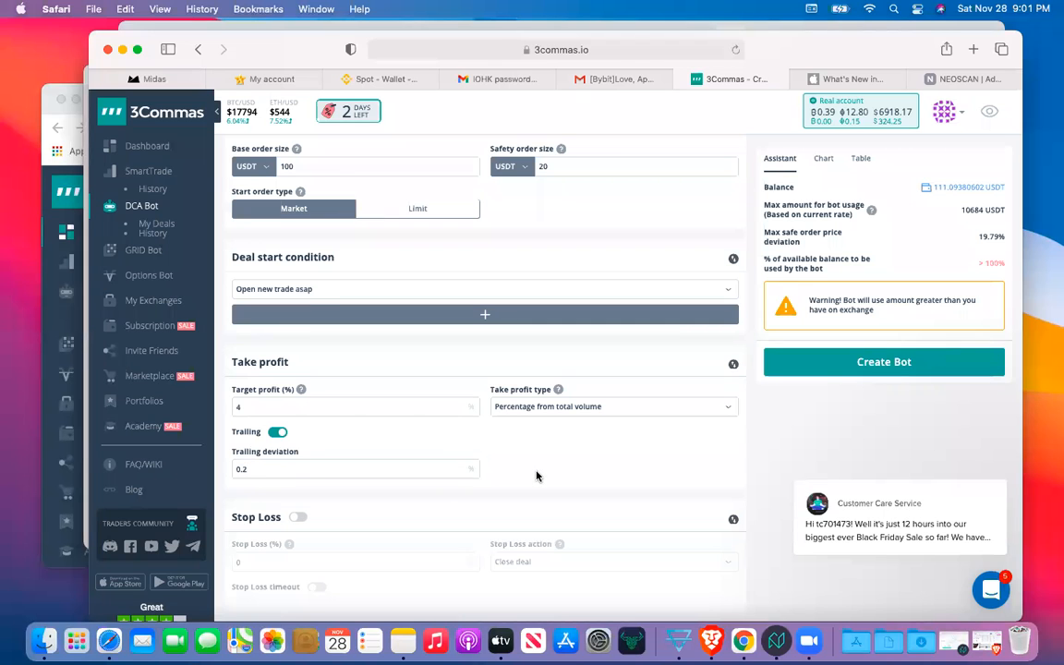
Step: Set the bot's maximum safety trades count to 5
{"action": "scroll", "coordinate": [536, 476], "scroll_direction": "down", "scroll_amount": 2}
{"action": "scroll", "coordinate": [536, 476], "scroll_direction": "down", "scroll_amount": 3}
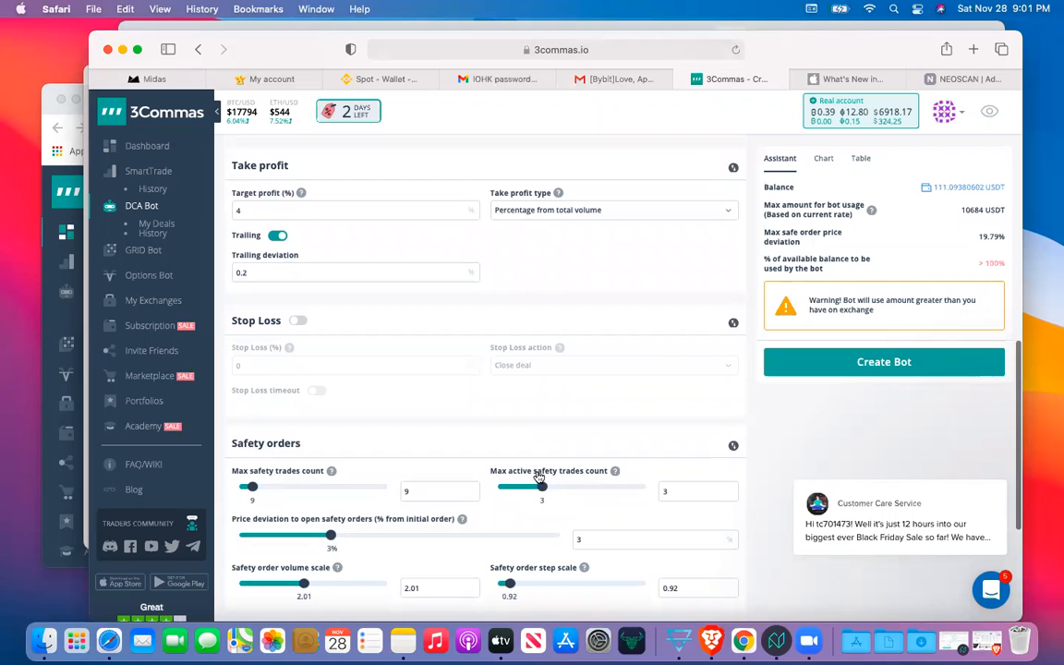
{"action": "mouse_move", "coordinate": [539, 476]}
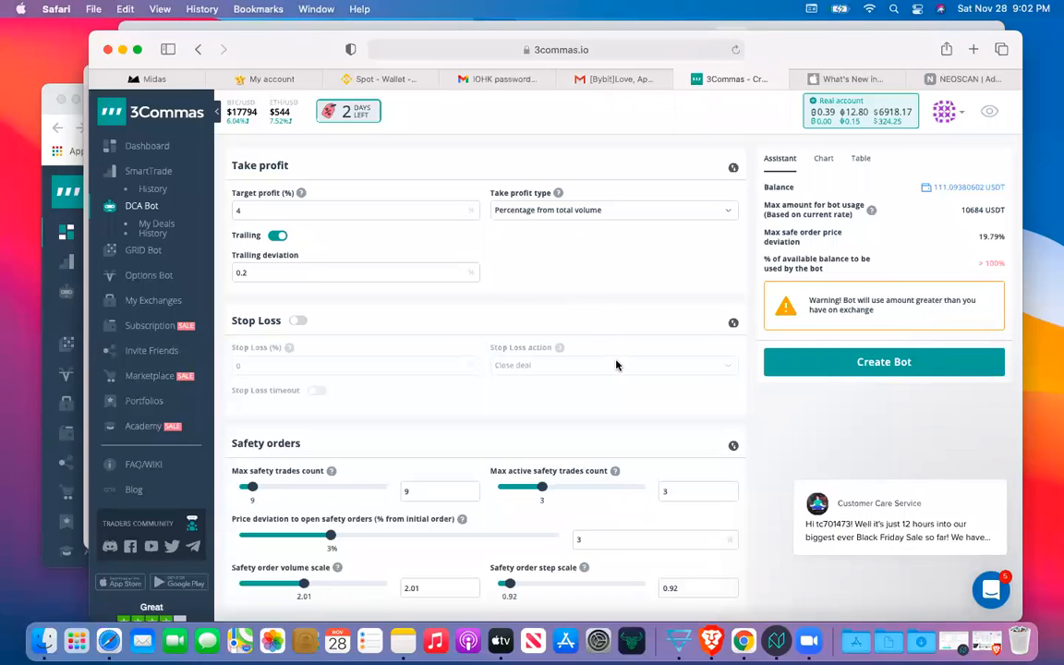
{"action": "scroll", "coordinate": [624, 459], "scroll_direction": "down", "scroll_amount": 5}
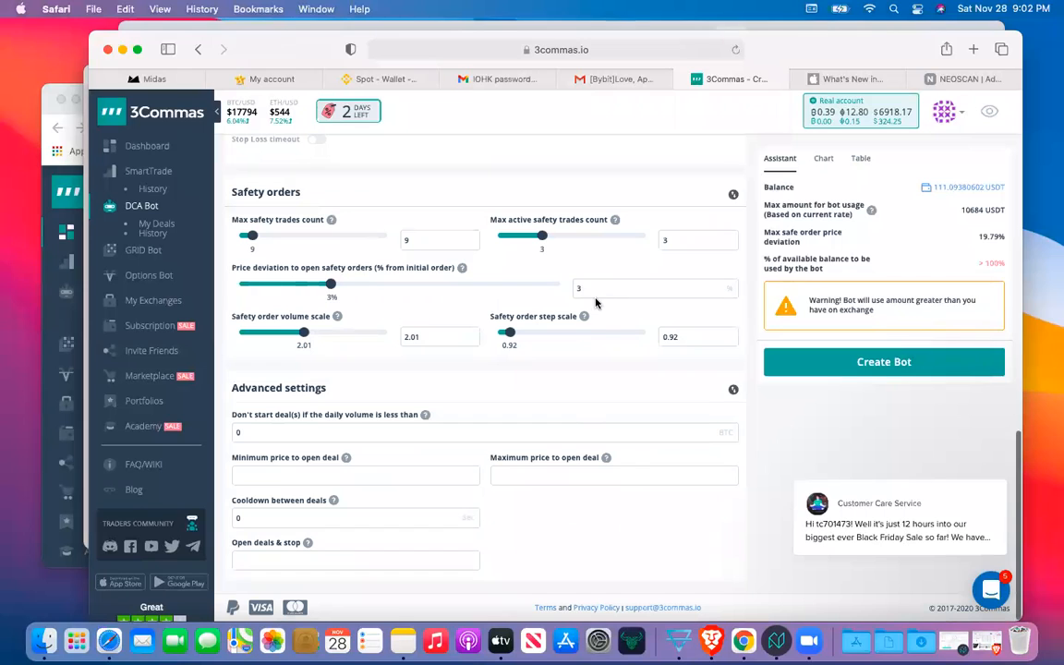
{"action": "left_click", "coordinate": [418, 242]}
{"action": "key", "text": "BackSpace"}
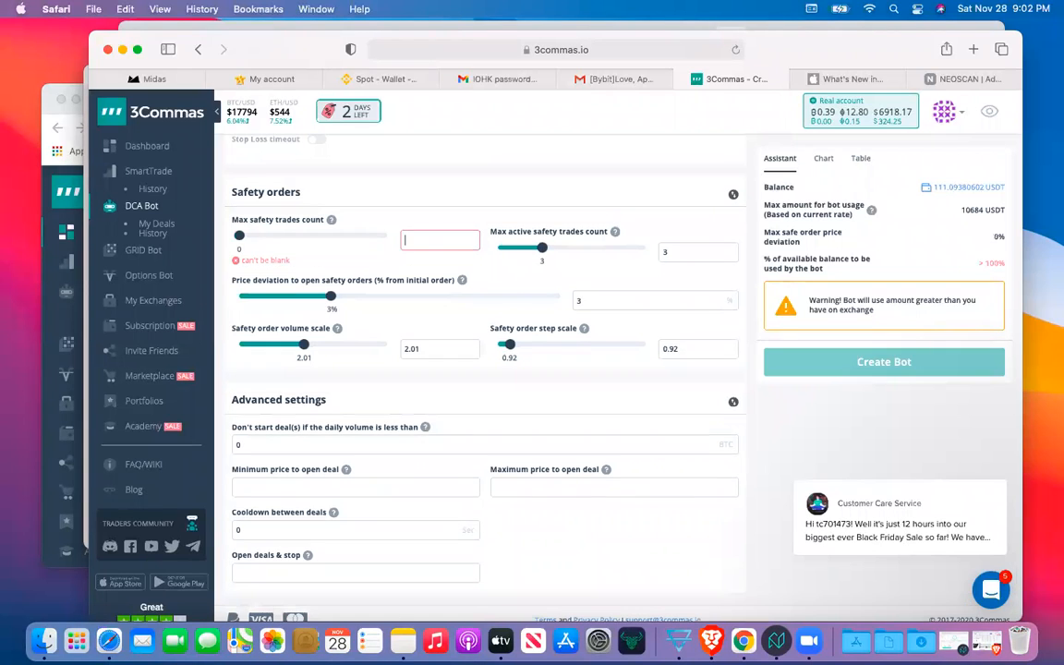
{"action": "type", "text": "5"}
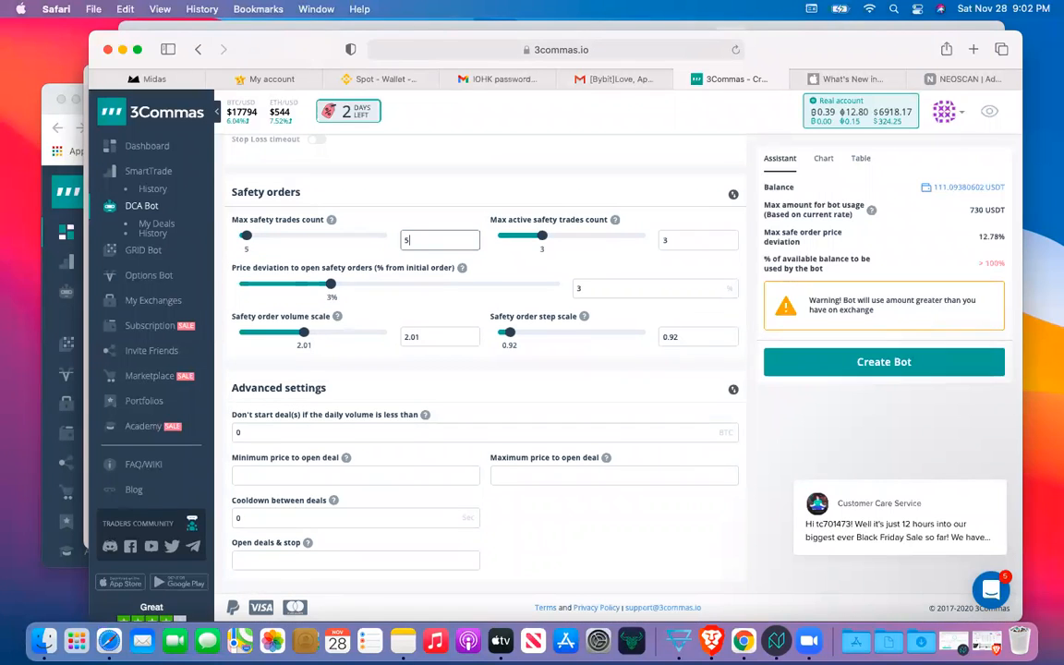
Step: Set the maximum active safety trades count to 1 and the price deviation for opening safety orders to 1 percent
{"action": "left_click", "coordinate": [671, 240]}
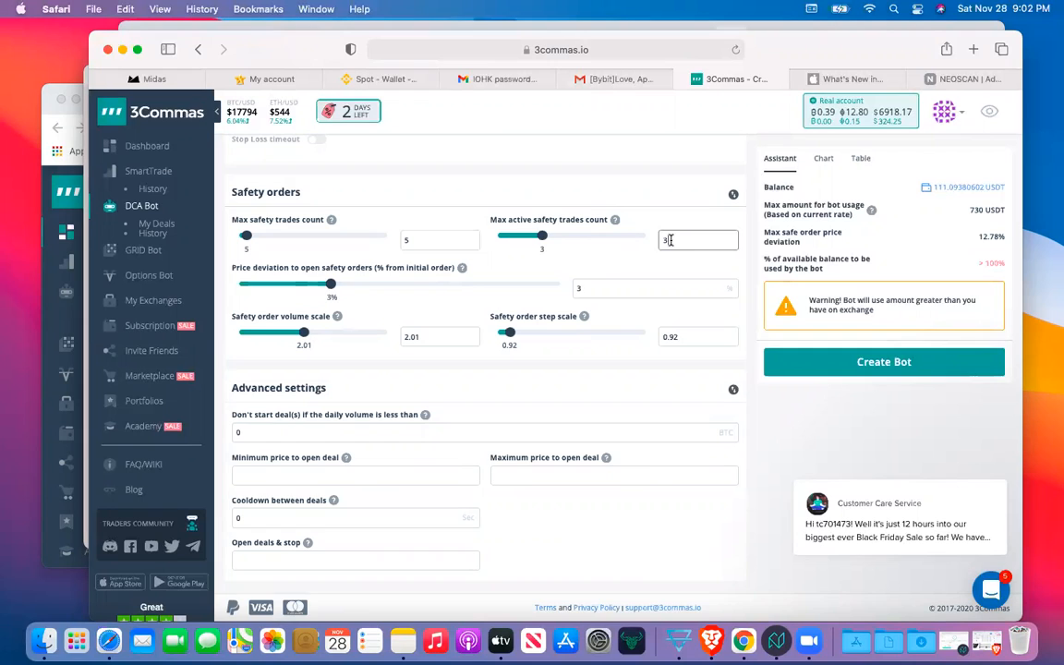
{"action": "key", "text": "BackSpace"}
{"action": "type", "text": "2"}
{"action": "key", "text": "BackSpace"}
{"action": "type", "text": "1"}
{"action": "left_click", "coordinate": [594, 288]}
{"action": "key", "text": "BackSpace"}
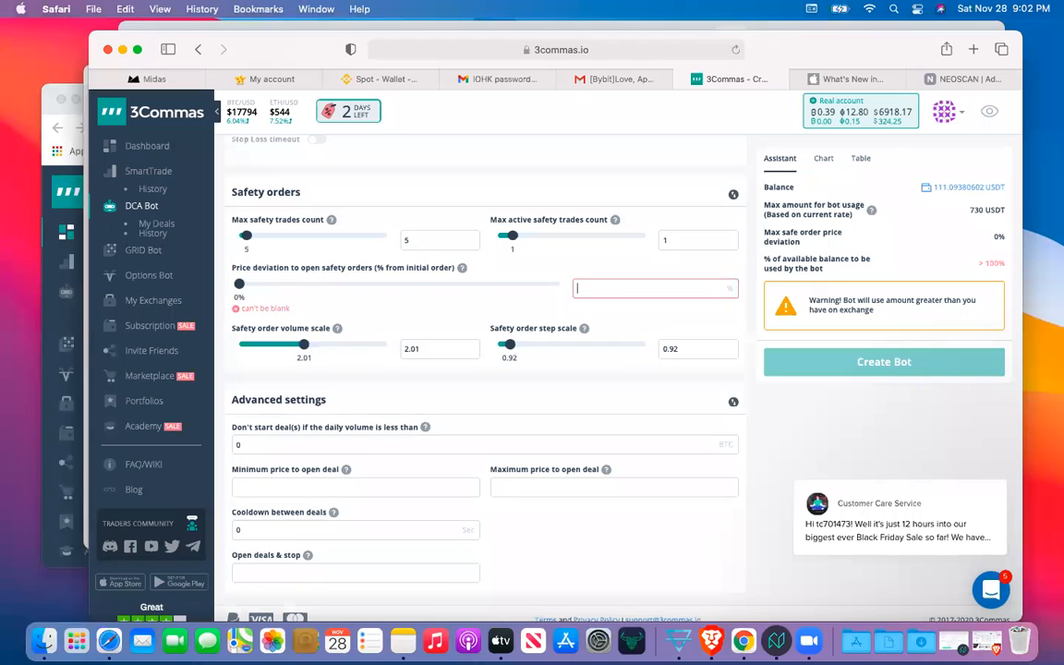
{"action": "type", "text": "1"}
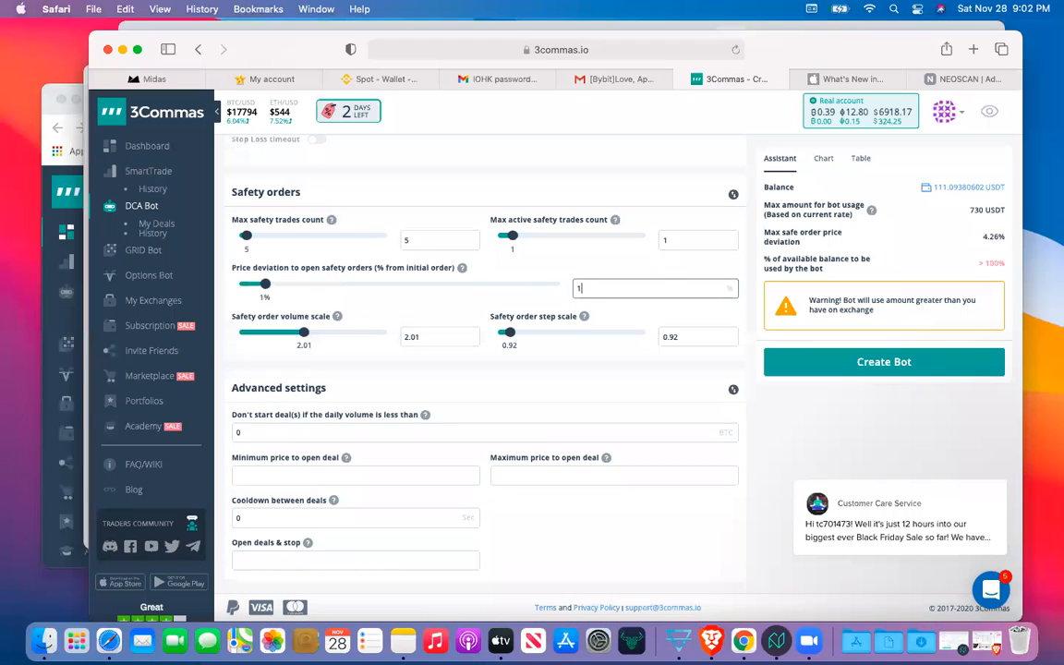
Step: Set the safety order volume scale to 1
{"action": "left_click", "coordinate": [443, 339]}
{"action": "key", "text": "BackSpace"}
{"action": "key", "text": "BackSpace"}
{"action": "key", "text": "BackSpace"}
{"action": "key", "text": "BackSpace"}
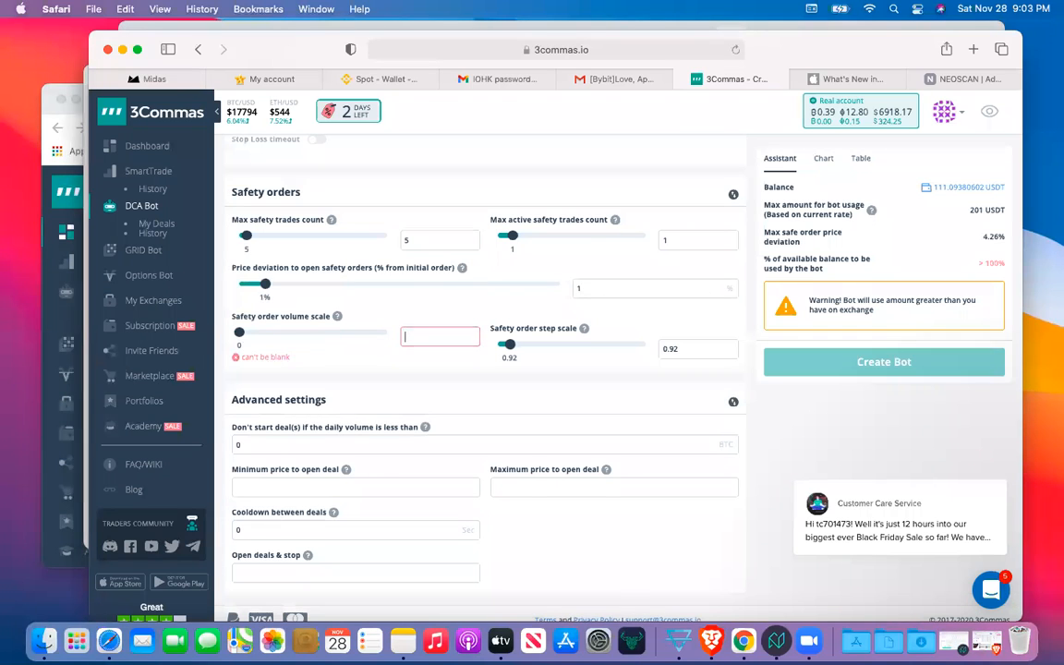
{"action": "type", "text": "1"}
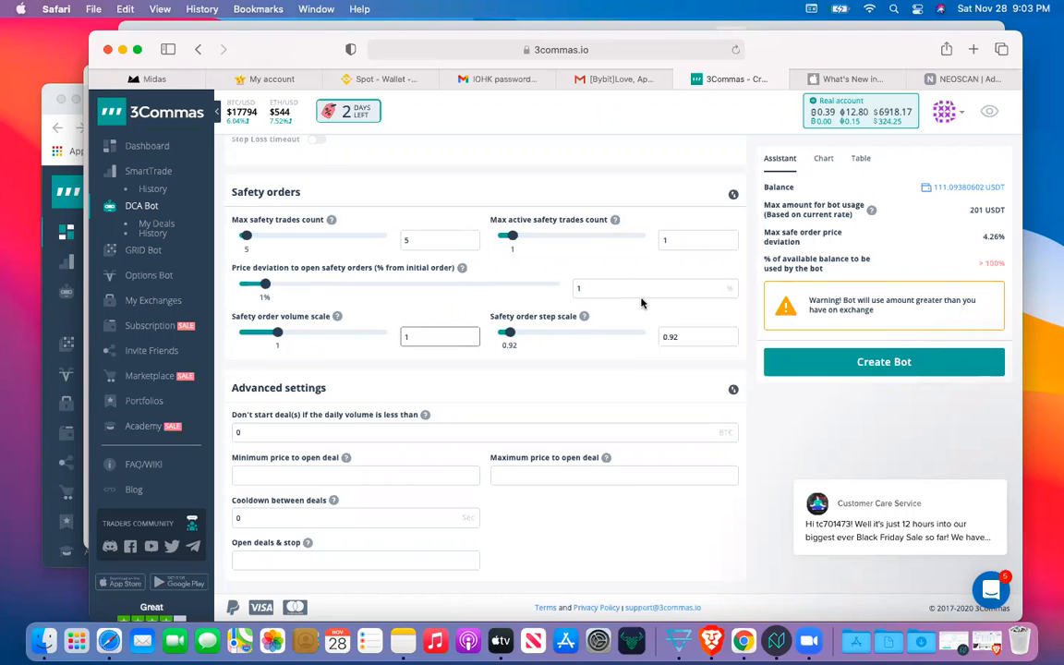
Step: Review the bot form's take-profit, stop-loss, safety order, advanced and main settings
{"action": "scroll", "coordinate": [593, 279], "scroll_direction": "up", "scroll_amount": 5}
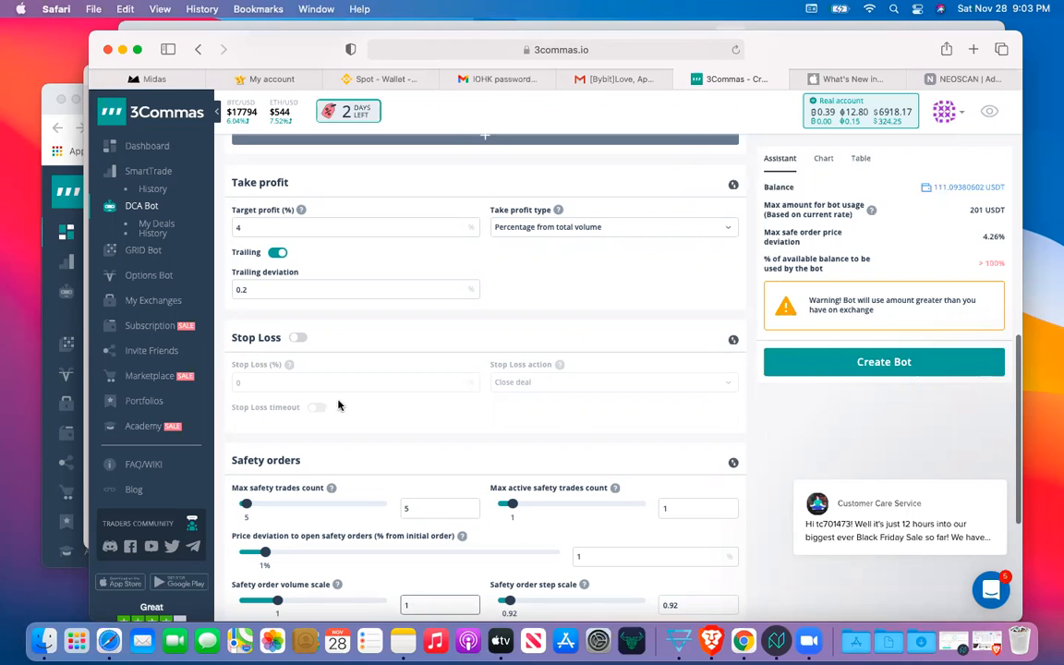
{"action": "scroll", "coordinate": [436, 416], "scroll_direction": "down", "scroll_amount": 1}
{"action": "scroll", "coordinate": [436, 416], "scroll_direction": "down", "scroll_amount": 5}
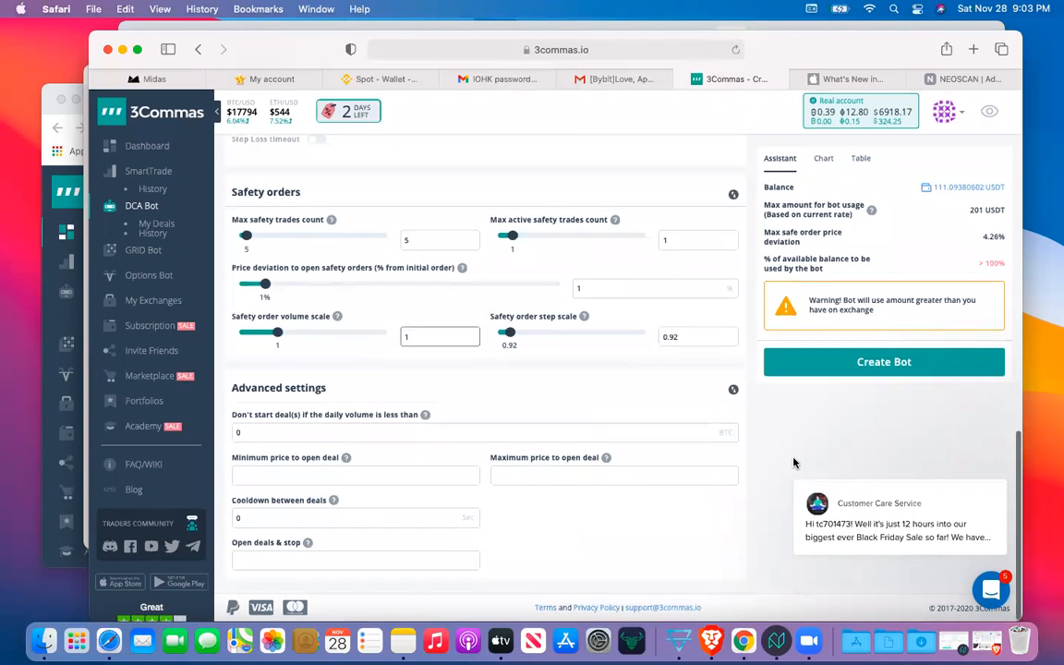
{"action": "left_click", "coordinate": [877, 367]}
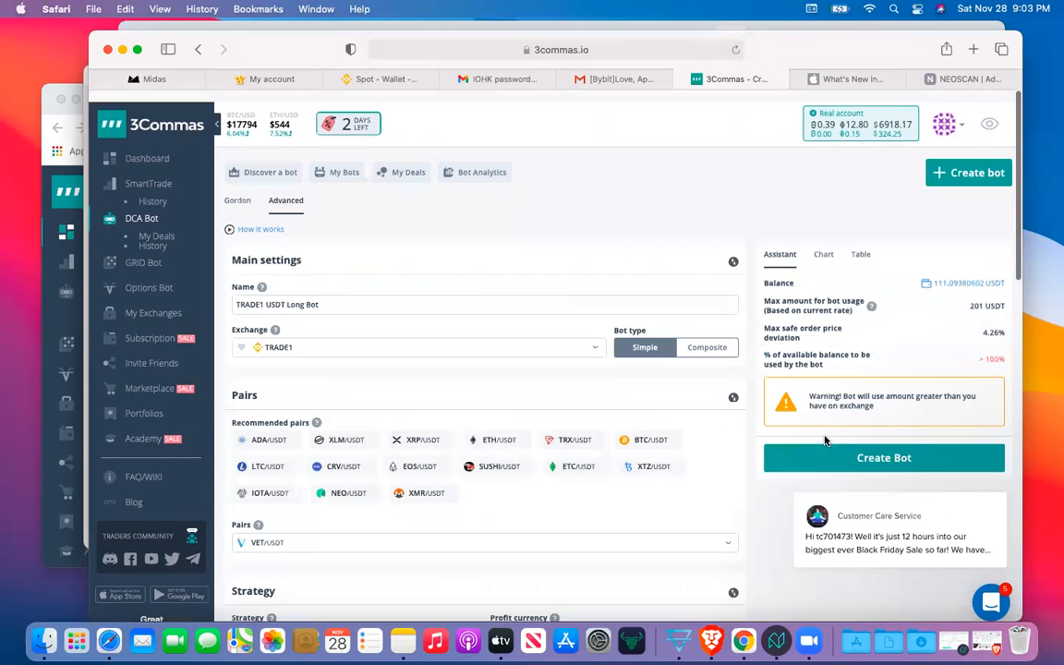
Step: Open the account dashboard and look through the portfolio summary, token holdings, connected exchanges, bot listings and supported exchanges
{"action": "left_click", "coordinate": [148, 148]}
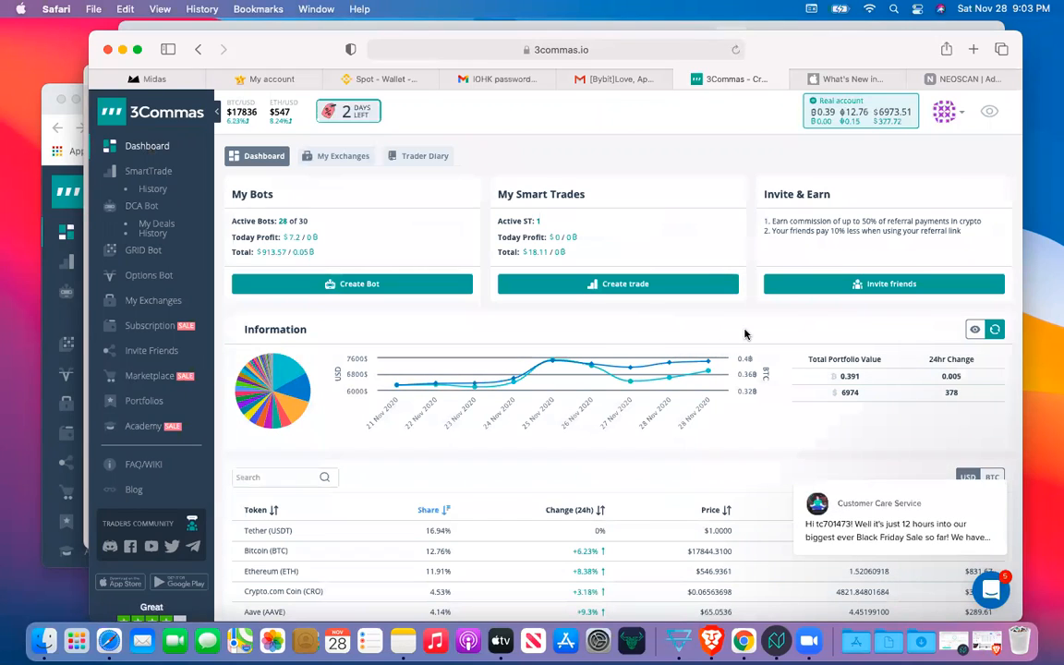
{"action": "scroll", "coordinate": [755, 326], "scroll_direction": "down", "scroll_amount": 5}
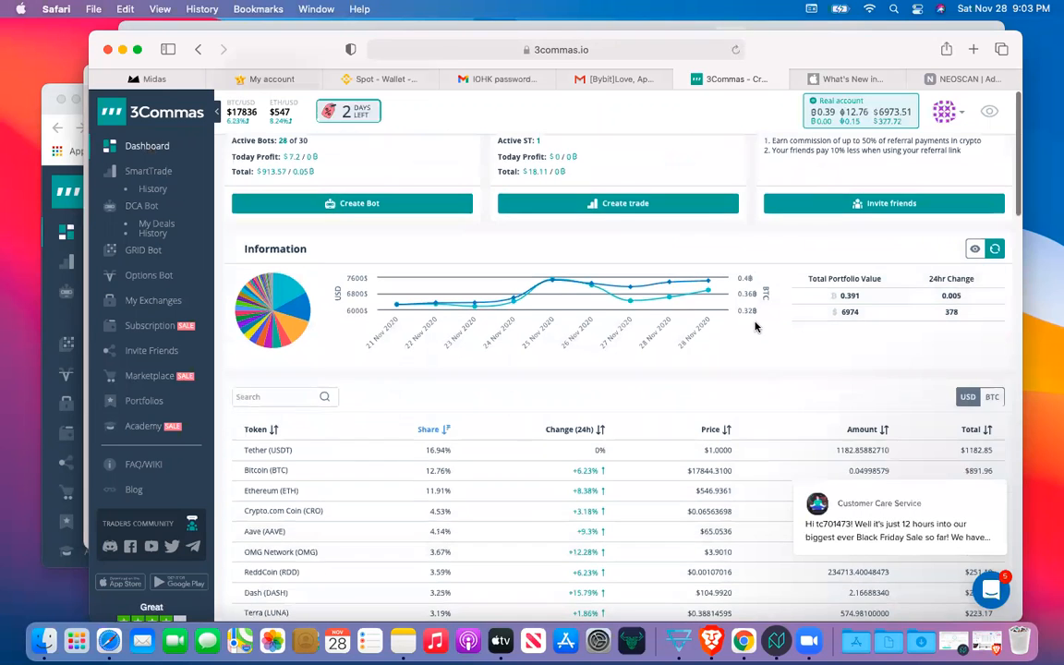
{"action": "scroll", "coordinate": [755, 326], "scroll_direction": "up", "scroll_amount": 5}
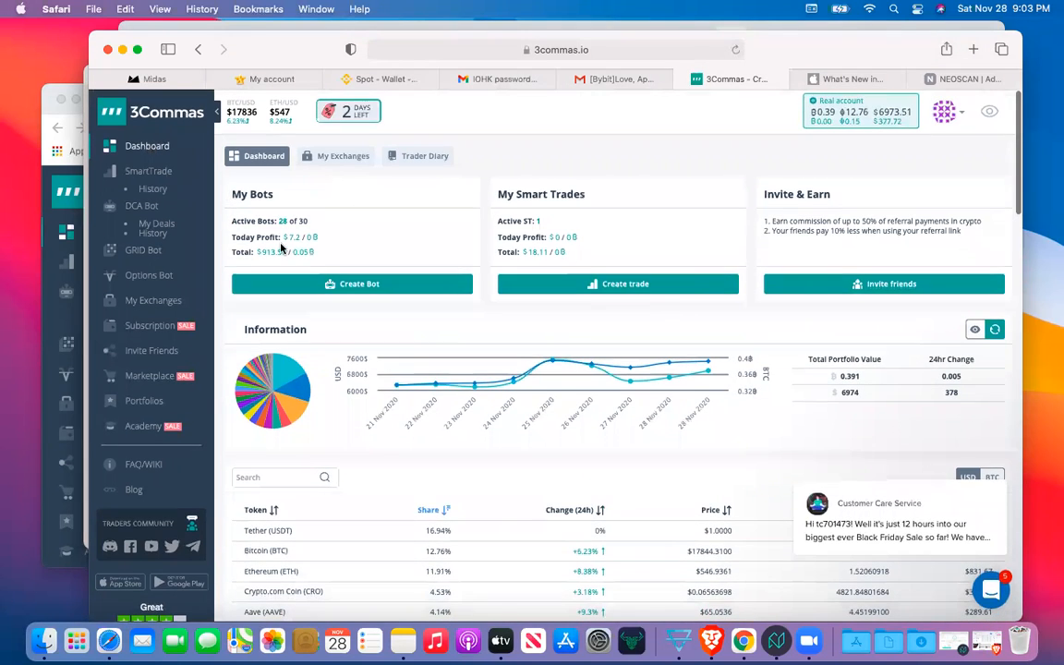
{"action": "scroll", "coordinate": [612, 503], "scroll_direction": "down", "scroll_amount": 4}
{"action": "scroll", "coordinate": [612, 503], "scroll_direction": "down", "scroll_amount": 8}
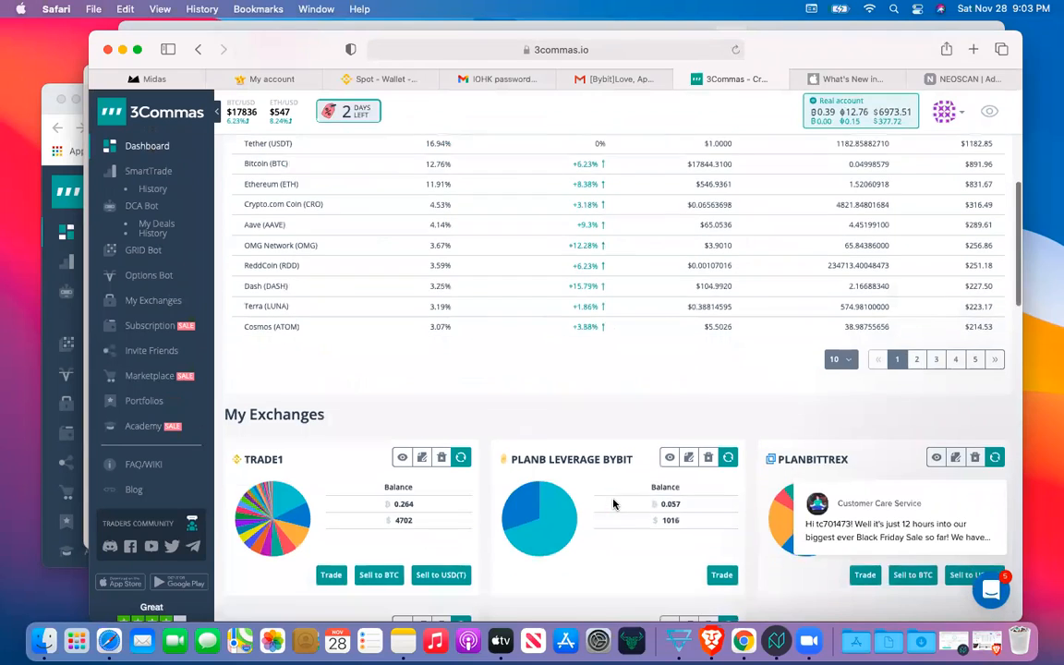
{"action": "scroll", "coordinate": [612, 503], "scroll_direction": "down", "scroll_amount": 3}
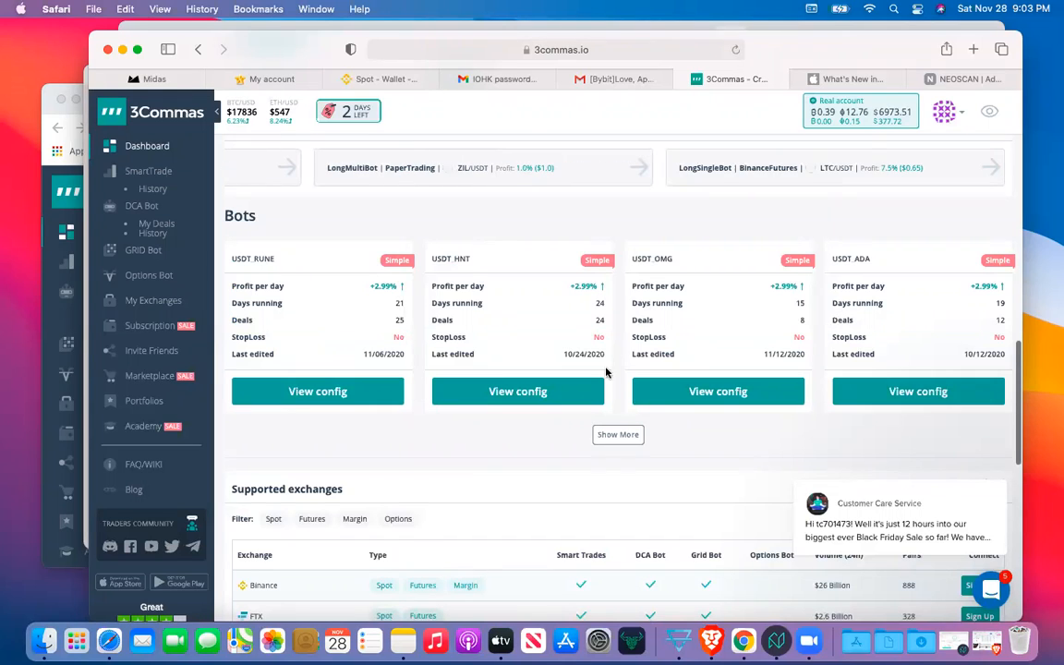
{"action": "scroll", "coordinate": [672, 488], "scroll_direction": "down", "scroll_amount": 2}
{"action": "scroll", "coordinate": [672, 488], "scroll_direction": "up", "scroll_amount": 1}
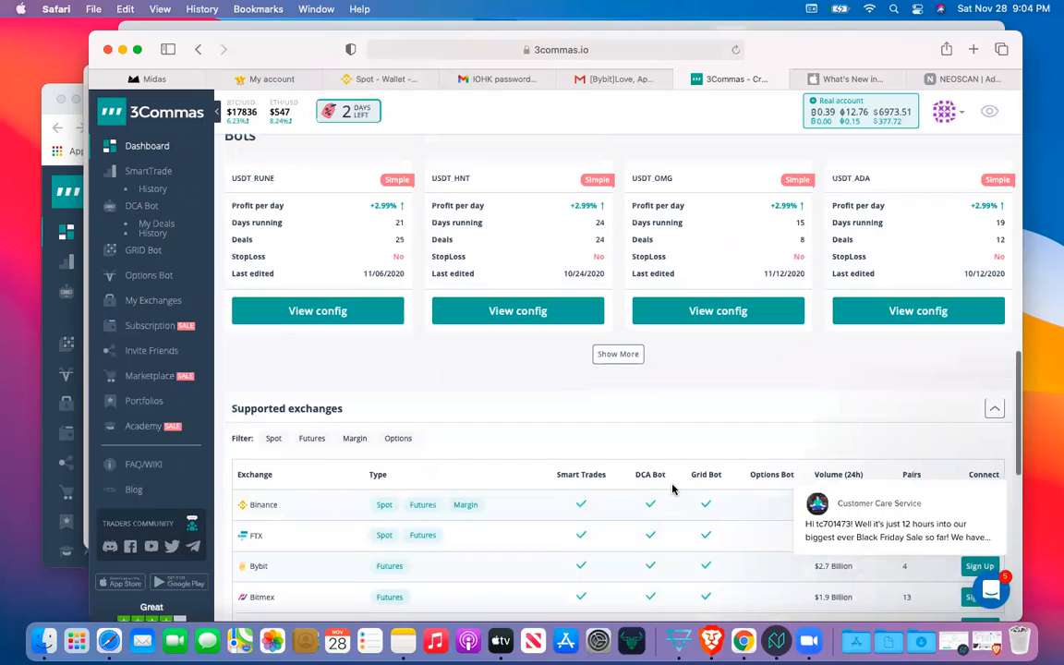
Step: Start creating a new DCA bot from the bot list and set its exchange to TRADE1
{"action": "scroll", "coordinate": [673, 489], "scroll_direction": "up", "scroll_amount": 8}
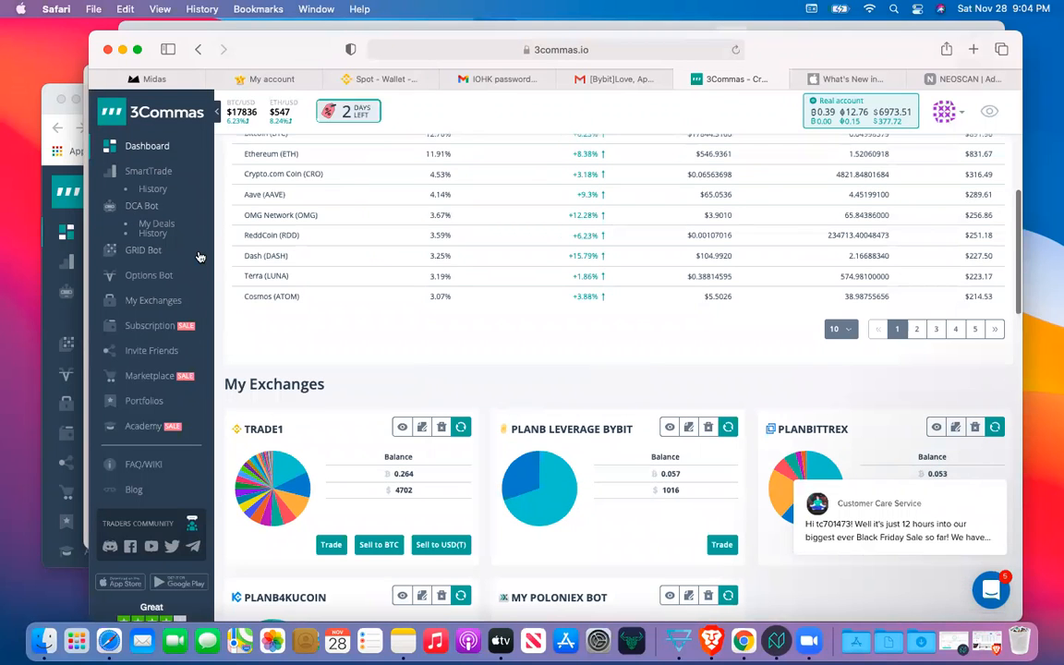
{"action": "left_click", "coordinate": [141, 208]}
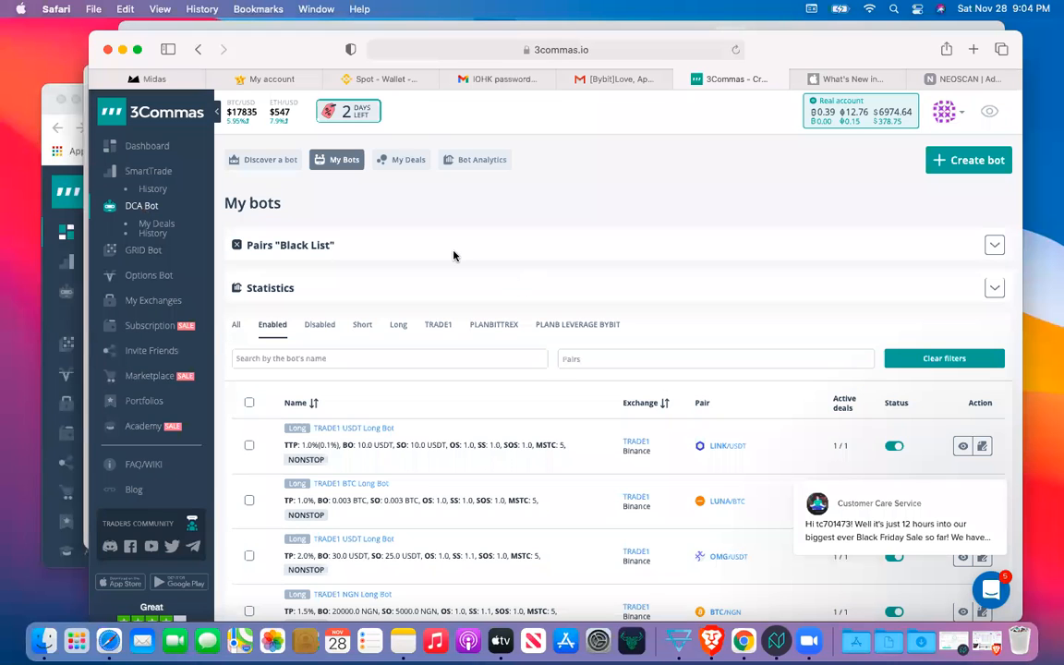
{"action": "scroll", "coordinate": [851, 237], "scroll_direction": "up", "scroll_amount": 2}
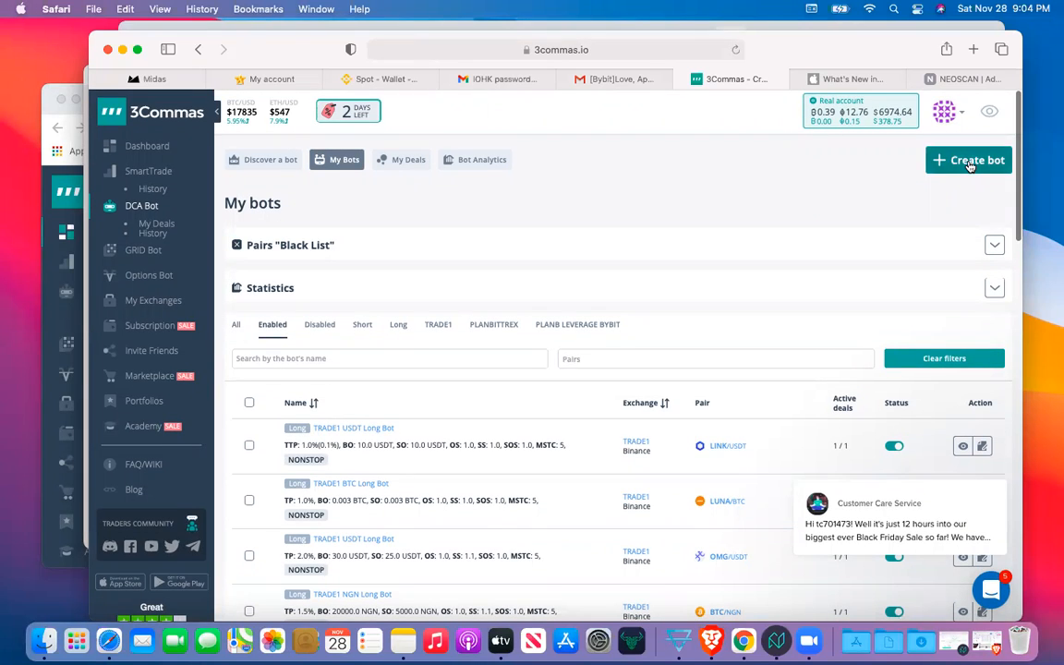
{"action": "left_click", "coordinate": [968, 164]}
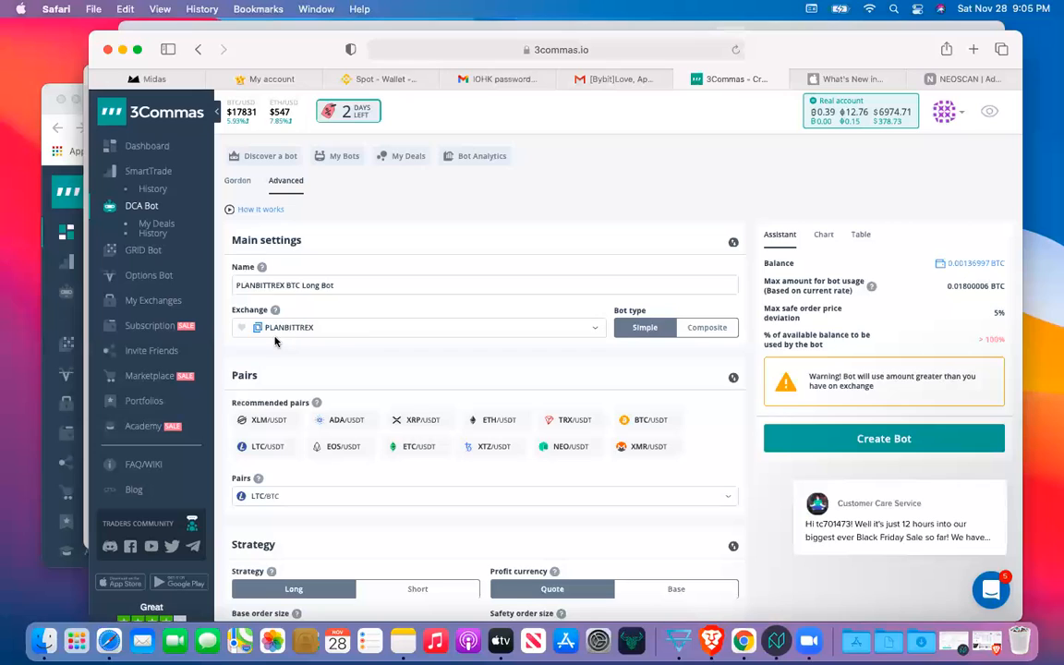
{"action": "left_click", "coordinate": [366, 329]}
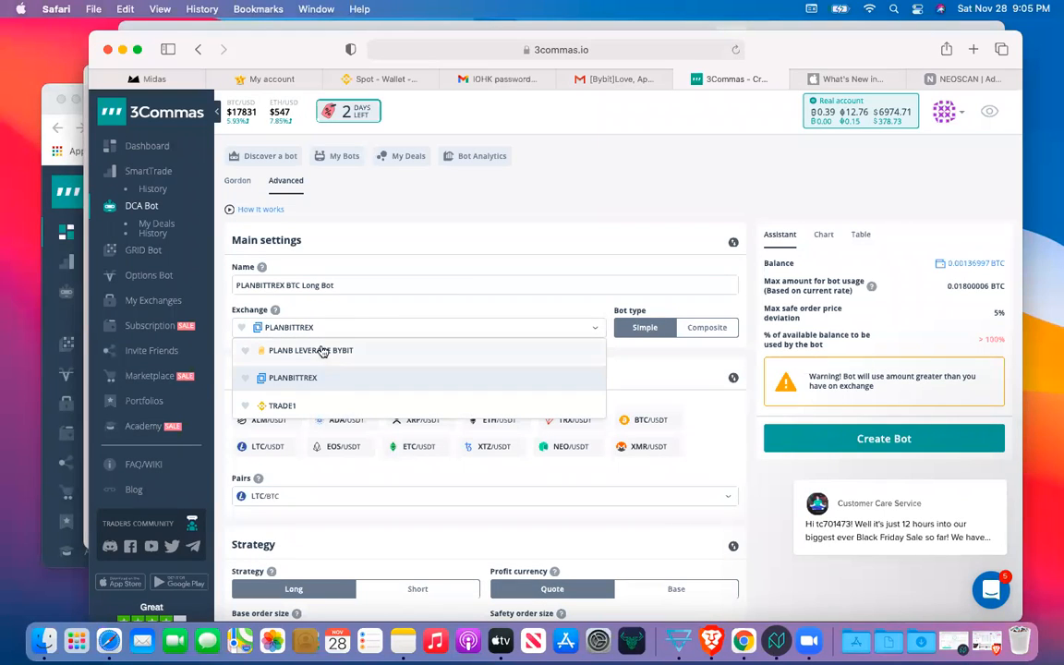
{"action": "left_click", "coordinate": [282, 407]}
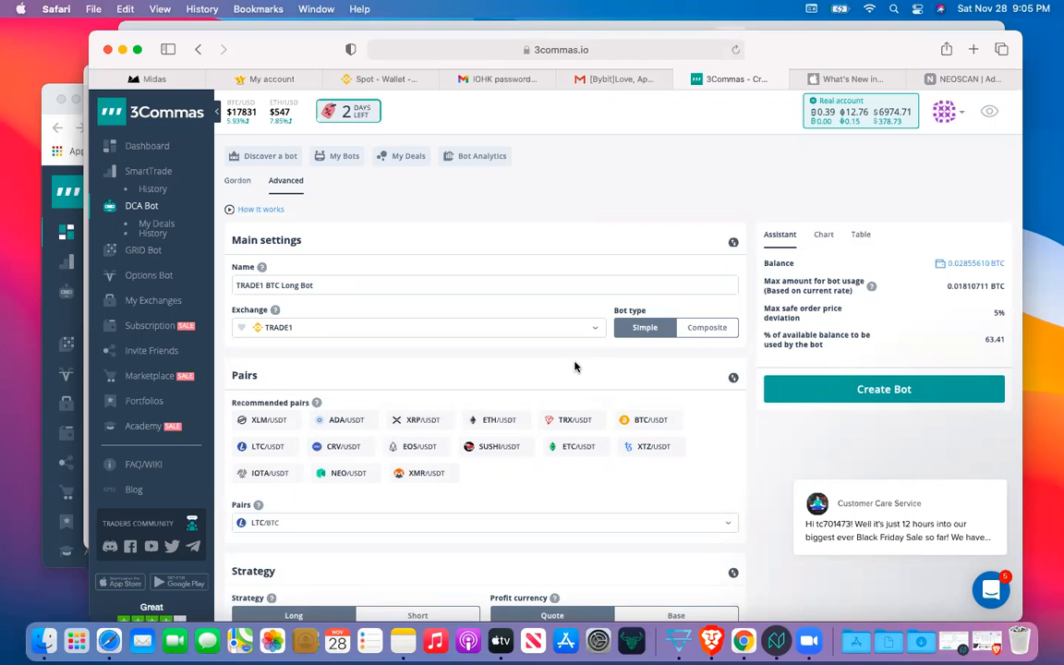
Step: Choose XLM/USDT from the recommended pairs for the new bot
{"action": "scroll", "coordinate": [574, 367], "scroll_direction": "down", "scroll_amount": 2}
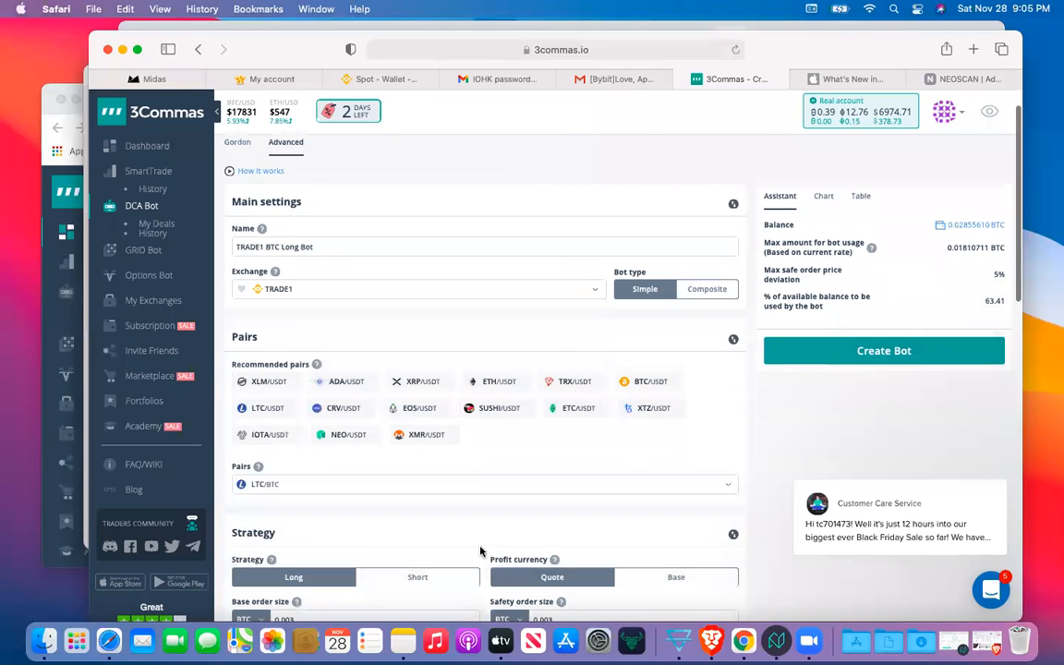
{"action": "scroll", "coordinate": [464, 428], "scroll_direction": "down", "scroll_amount": 2}
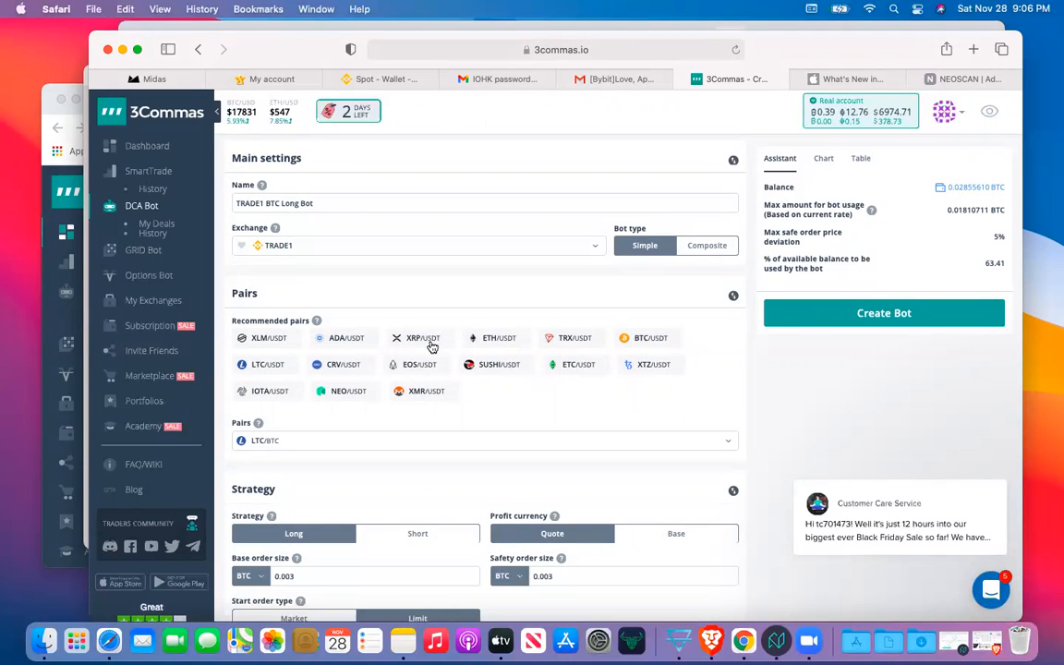
{"action": "left_click", "coordinate": [266, 340]}
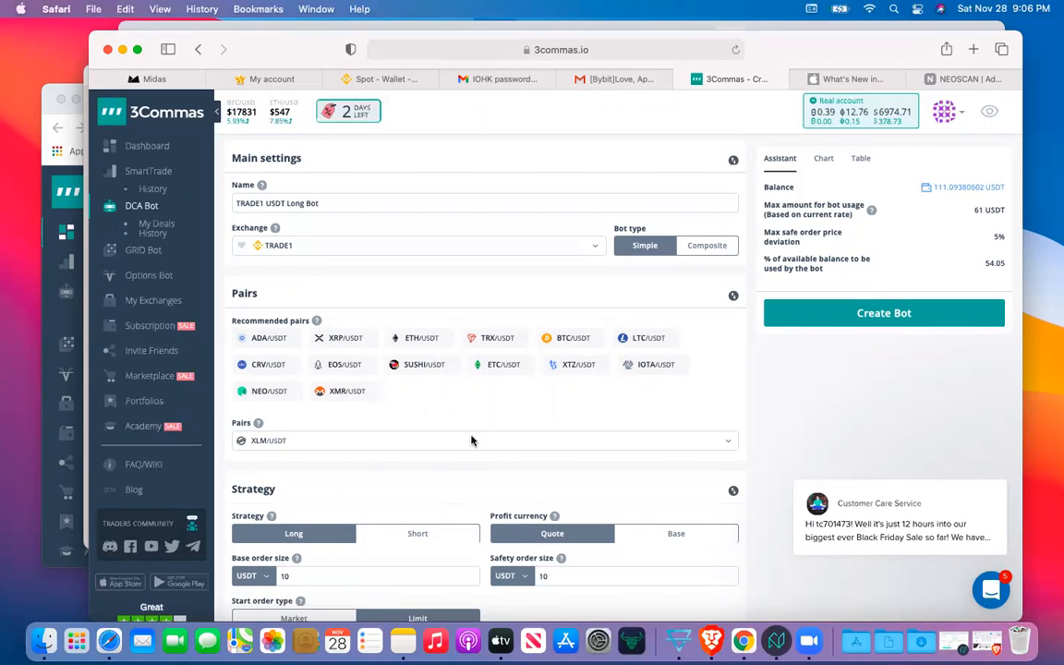
Step: Search the full pair list for XLM and select XLM/USDT as the bot's trading pair
{"action": "scroll", "coordinate": [471, 440], "scroll_direction": "down", "scroll_amount": 3}
{"action": "scroll", "coordinate": [471, 441], "scroll_direction": "up", "scroll_amount": 2}
{"action": "scroll", "coordinate": [471, 440], "scroll_direction": "down", "scroll_amount": 6}
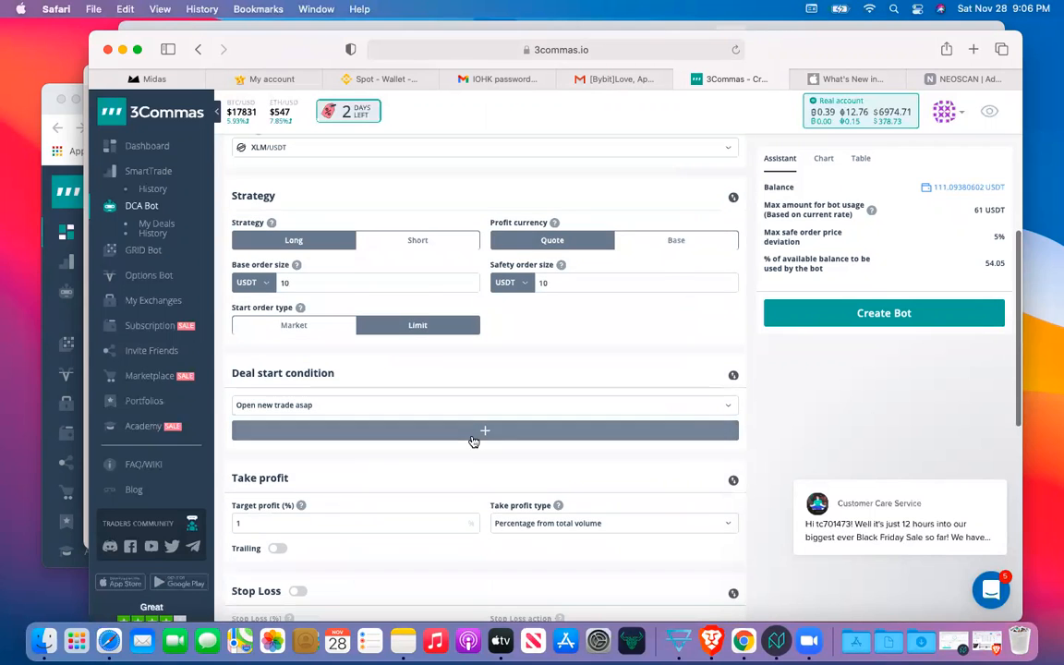
{"action": "scroll", "coordinate": [473, 440], "scroll_direction": "up", "scroll_amount": 1}
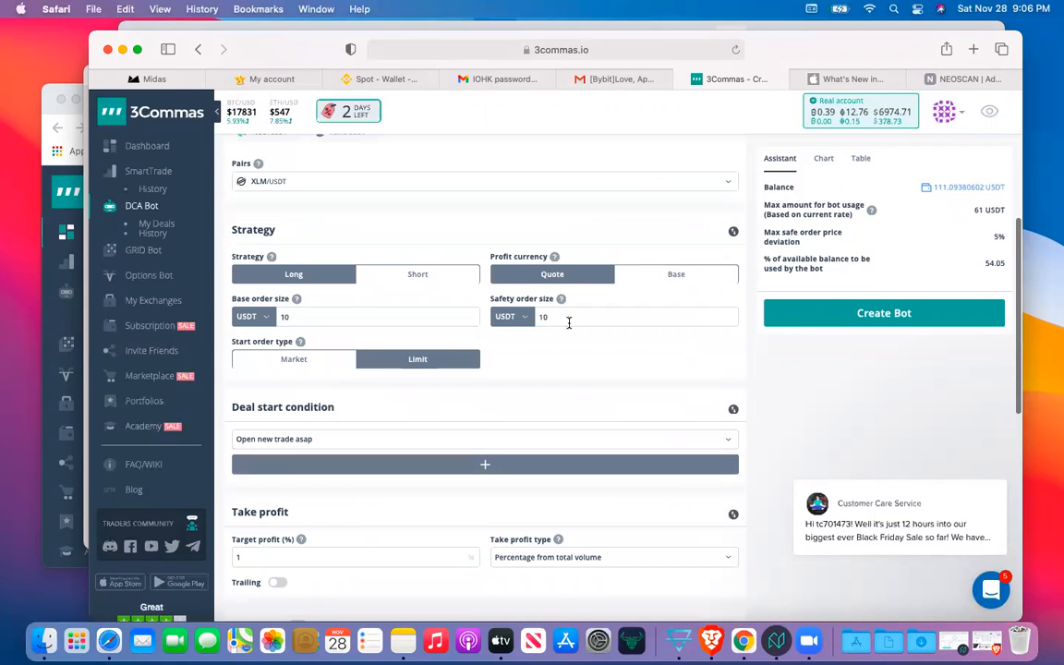
{"action": "scroll", "coordinate": [568, 323], "scroll_direction": "up", "scroll_amount": 4}
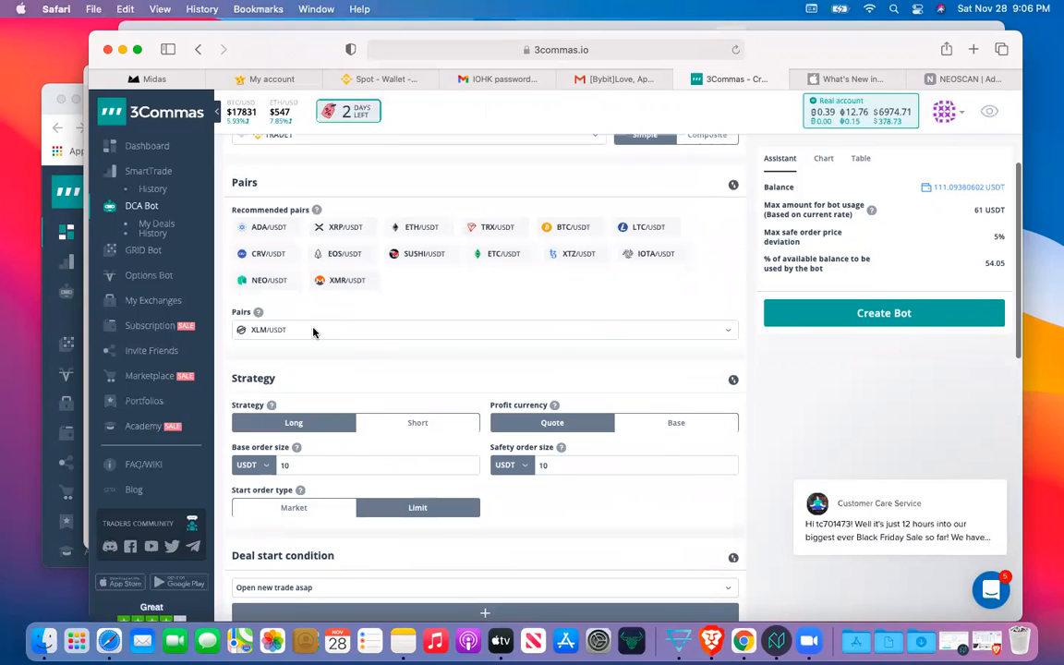
{"action": "left_click", "coordinate": [310, 331]}
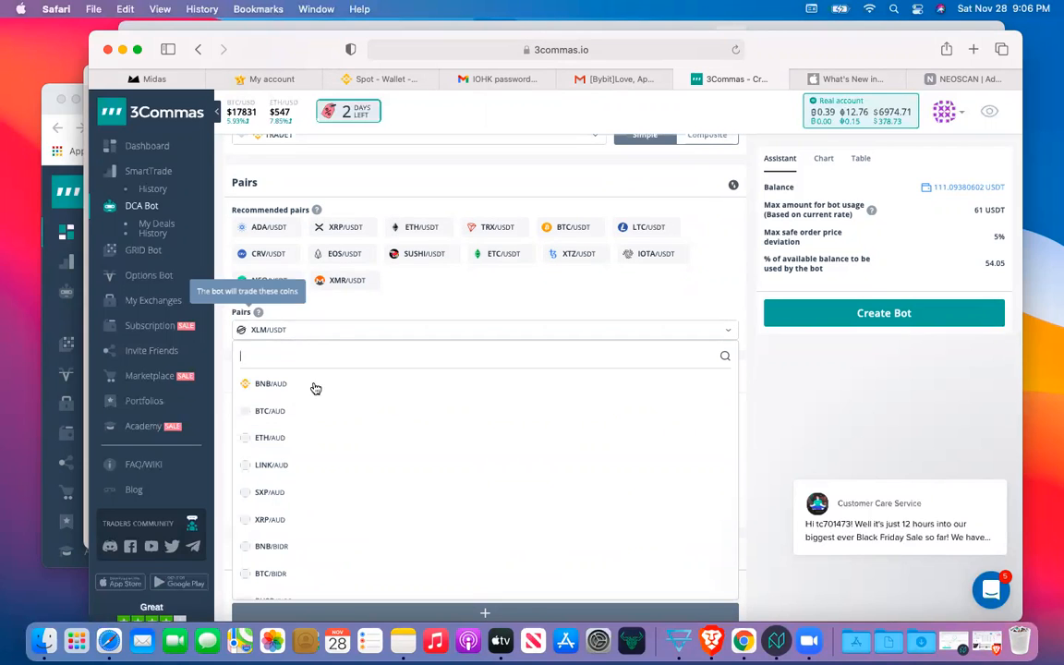
{"action": "type", "text": "XLM"}
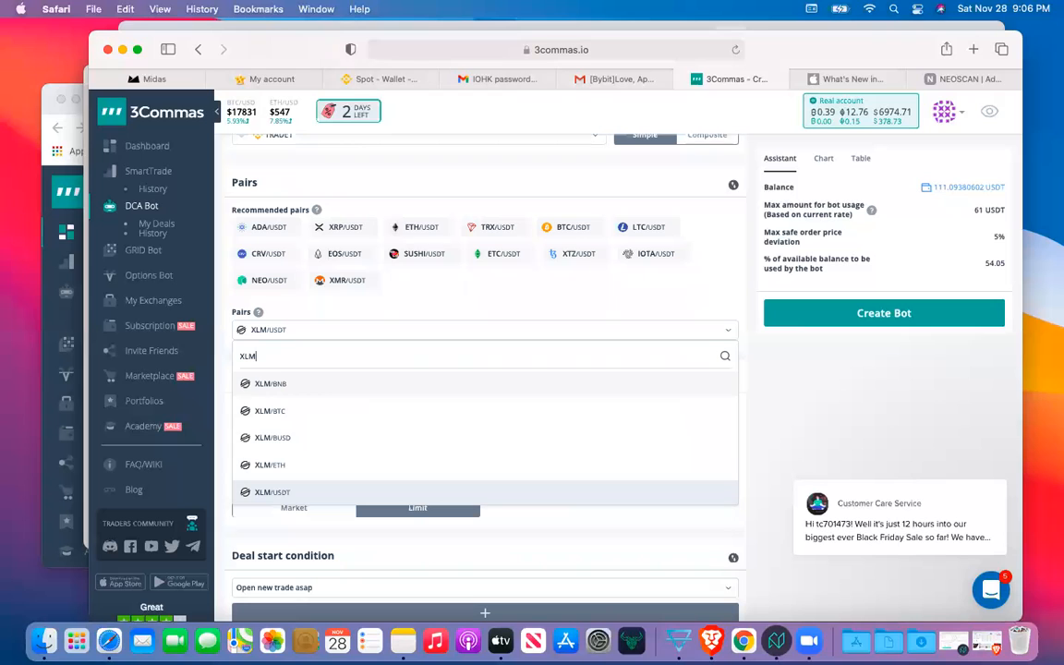
{"action": "left_click", "coordinate": [267, 492]}
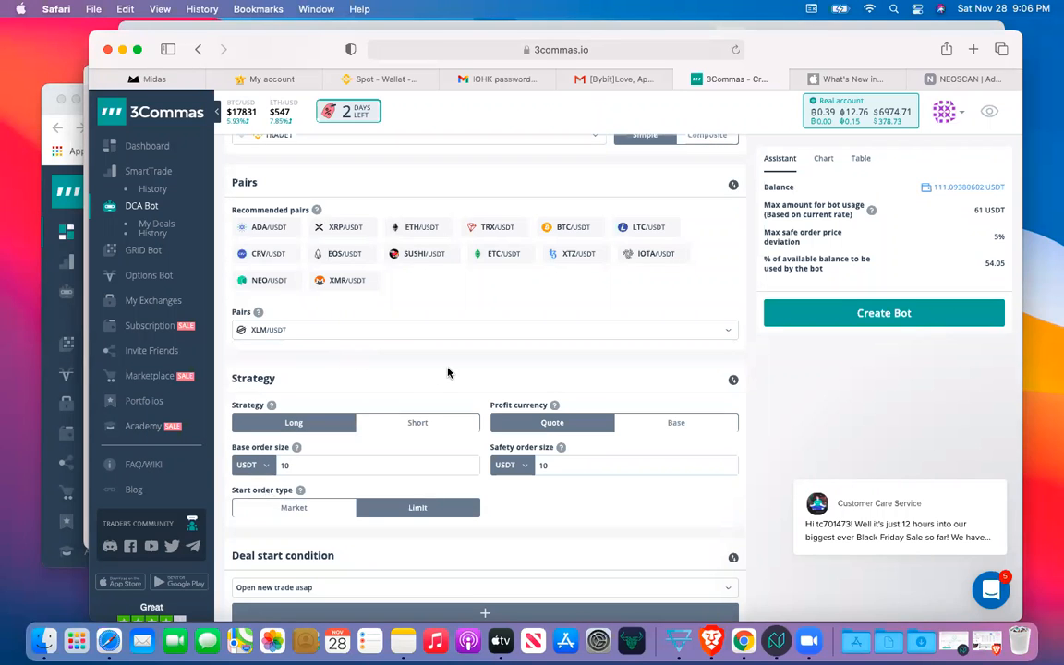
Step: Set the bot's base order size to 50 USDT
{"action": "scroll", "coordinate": [449, 374], "scroll_direction": "down", "scroll_amount": 3}
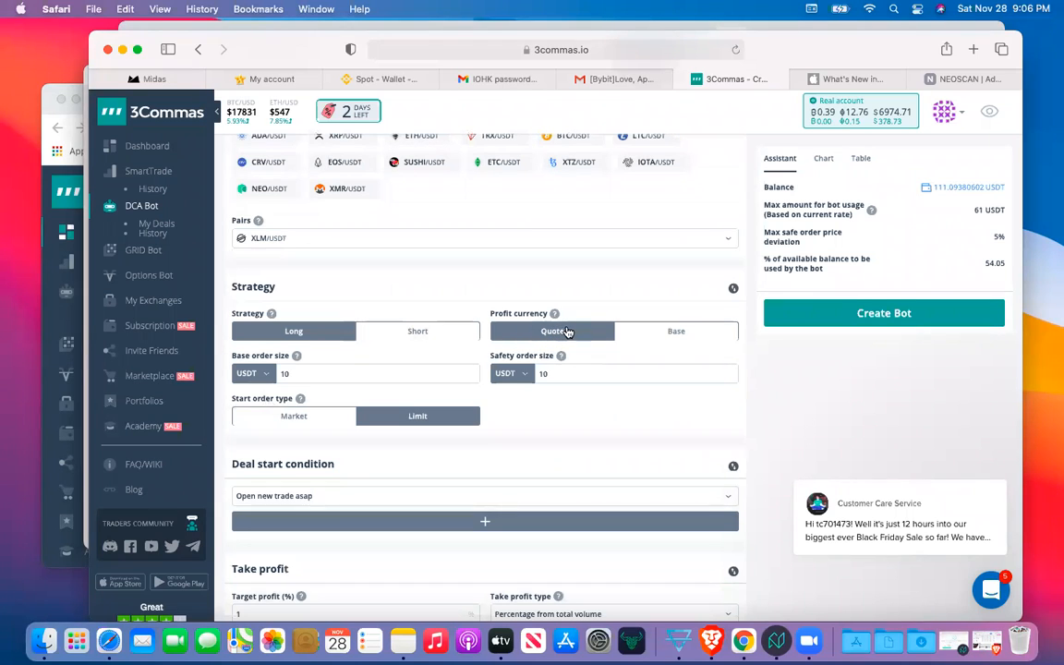
{"action": "left_click", "coordinate": [369, 379]}
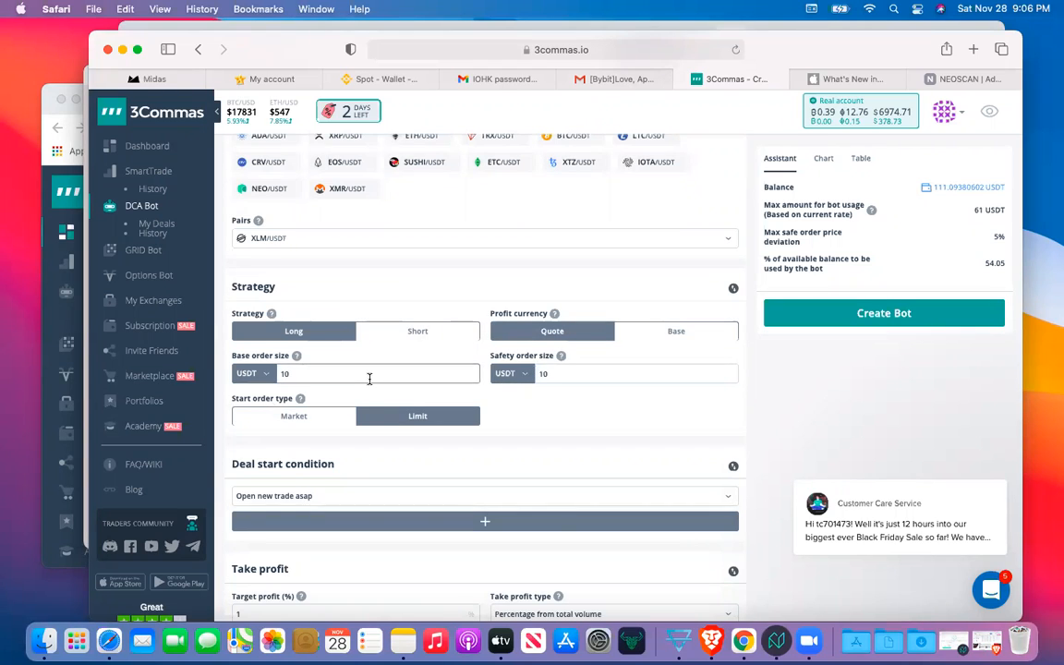
{"action": "key", "text": "BackSpace"}
{"action": "key", "text": "BackSpace"}
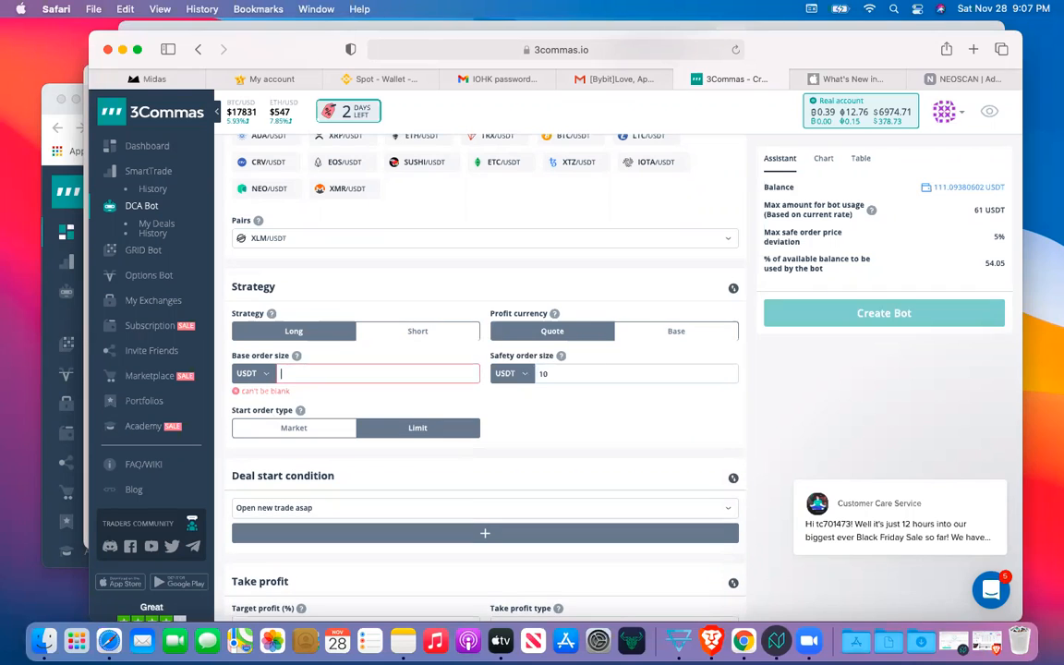
{"action": "type", "text": "50"}
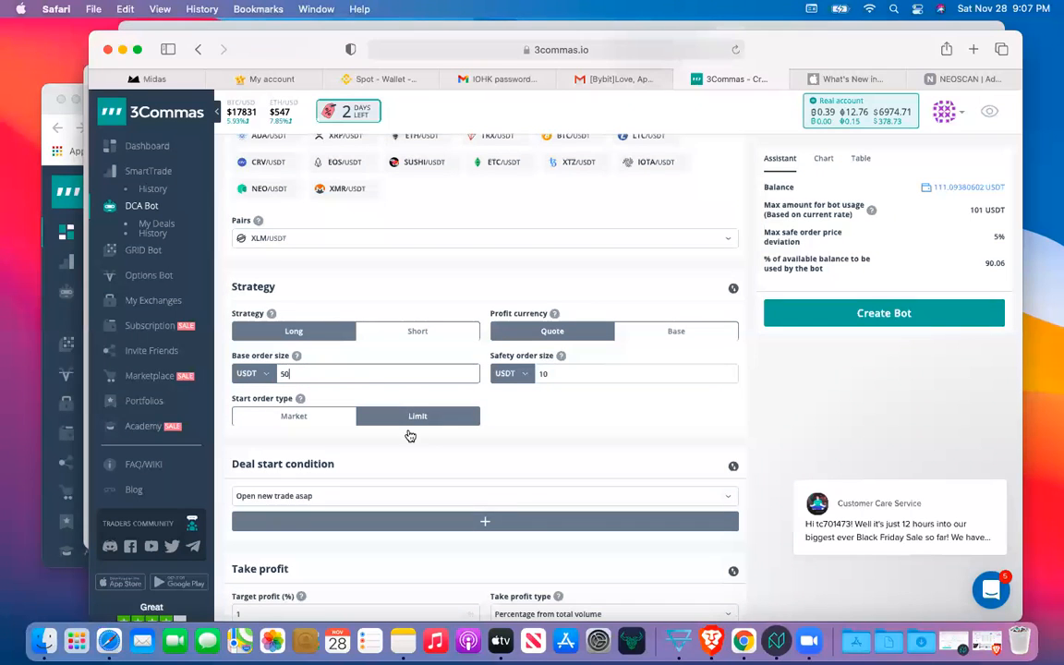
Step: Try a safety order size of 15 USDT and clear the value again
{"action": "scroll", "coordinate": [752, 415], "scroll_direction": "down", "scroll_amount": 2}
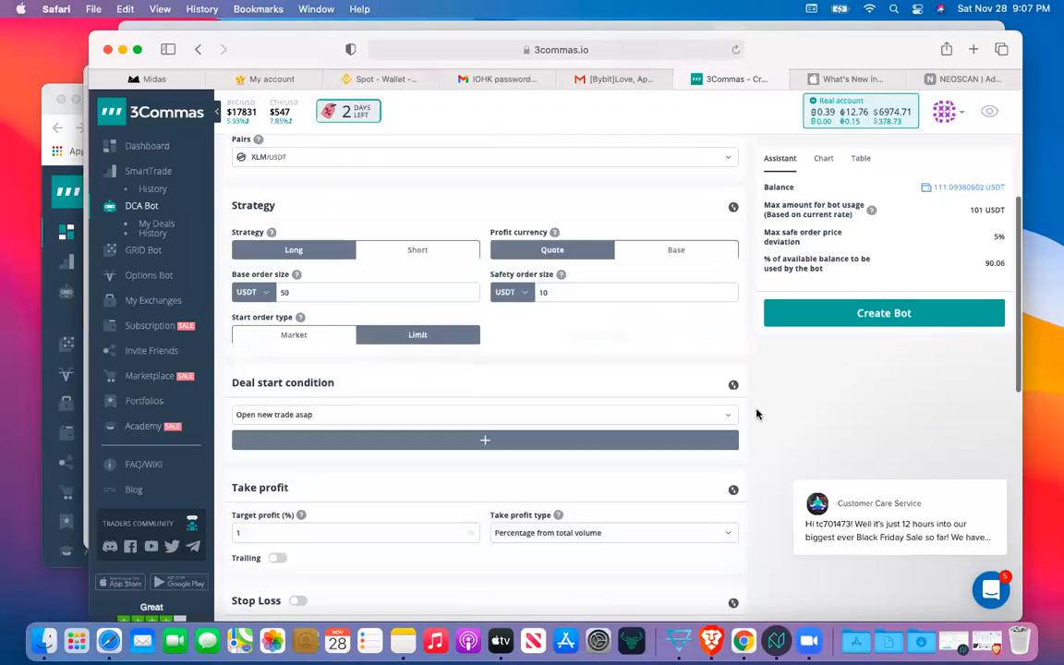
{"action": "left_click", "coordinate": [552, 293]}
{"action": "key", "text": "BackSpace"}
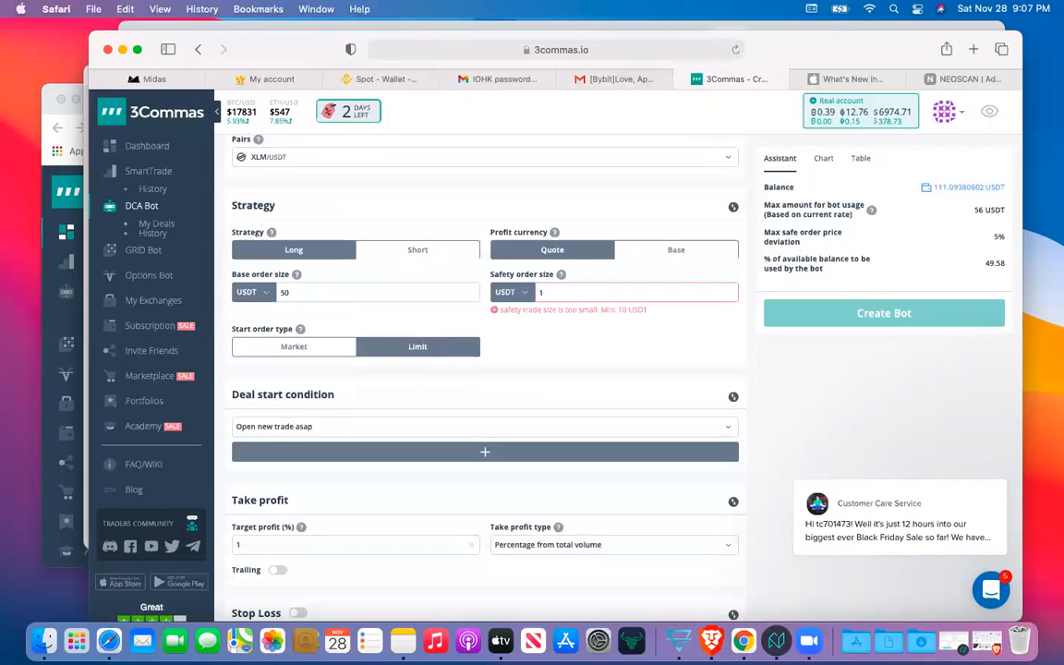
{"action": "type", "text": "5"}
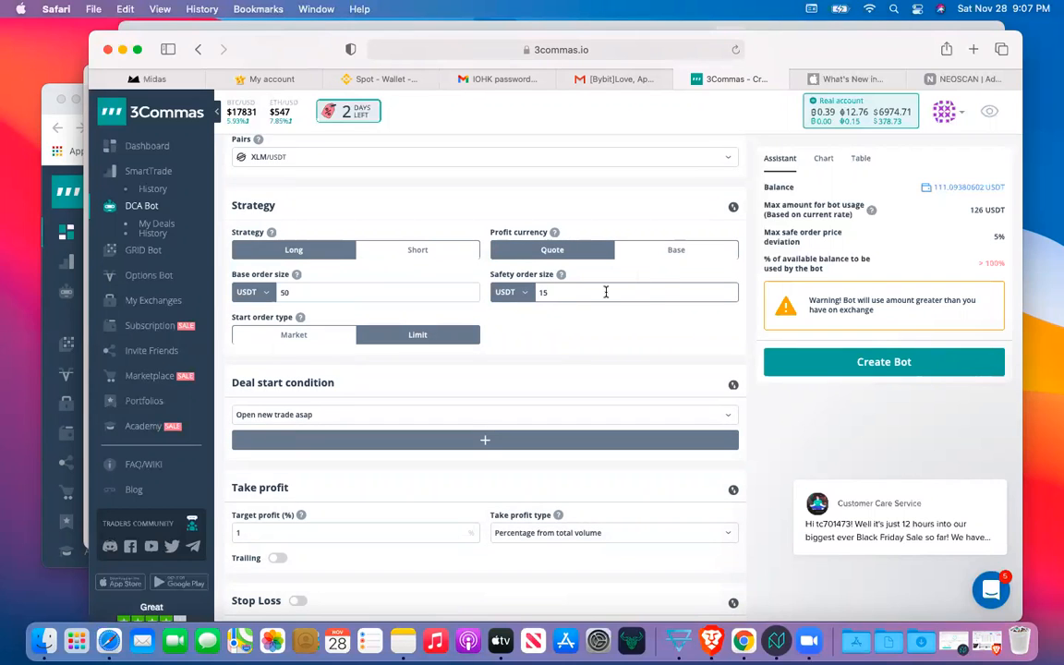
{"action": "key", "text": "BackSpace"}
{"action": "key", "text": "BackSpace"}
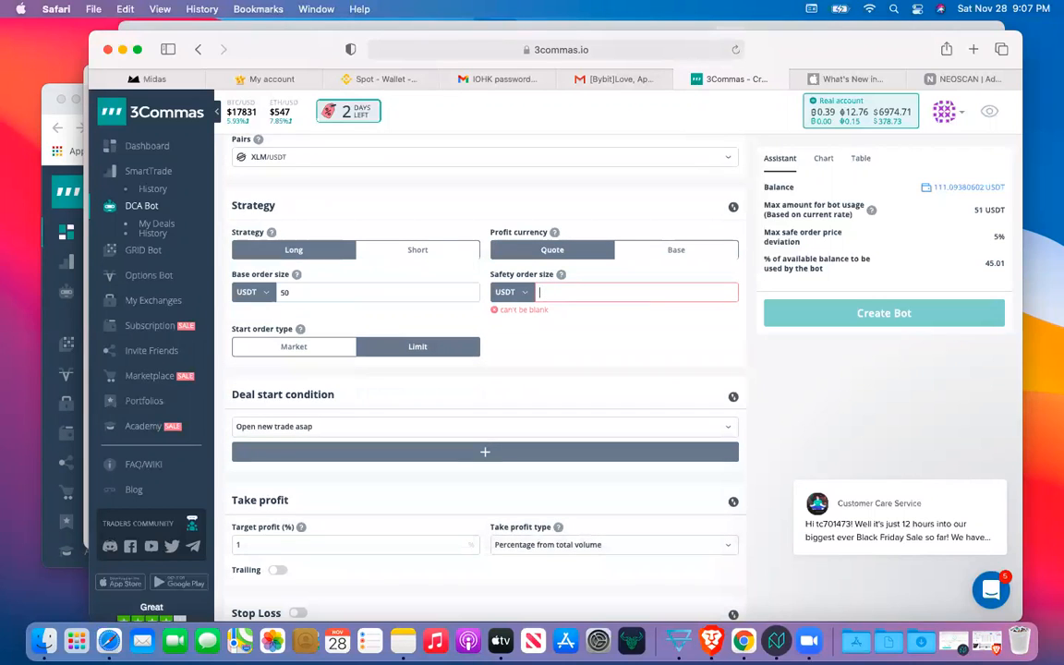
Step: Set the base order size to 20 USDT and the safety order size to 10 USDT
{"action": "left_click", "coordinate": [349, 292]}
{"action": "key", "text": "BackSpace"}
{"action": "key", "text": "BackSpace"}
{"action": "type", "text": "20"}
{"action": "left_click", "coordinate": [557, 293]}
{"action": "type", "text": "10"}
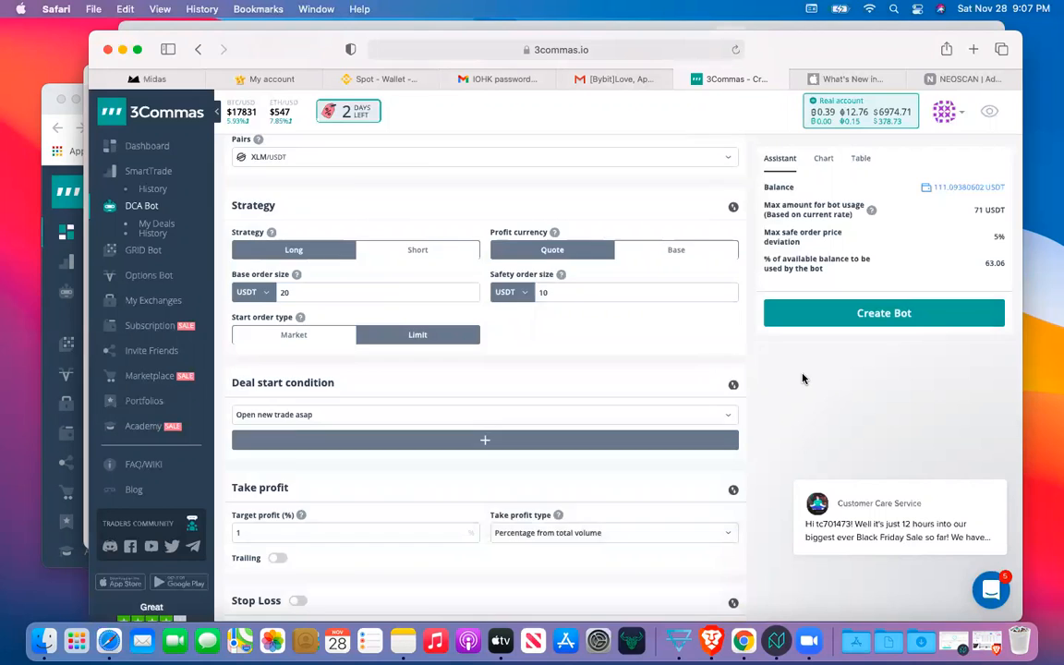
Step: Look through the available deal start conditions without choosing a different one
{"action": "scroll", "coordinate": [802, 378], "scroll_direction": "down", "scroll_amount": 2}
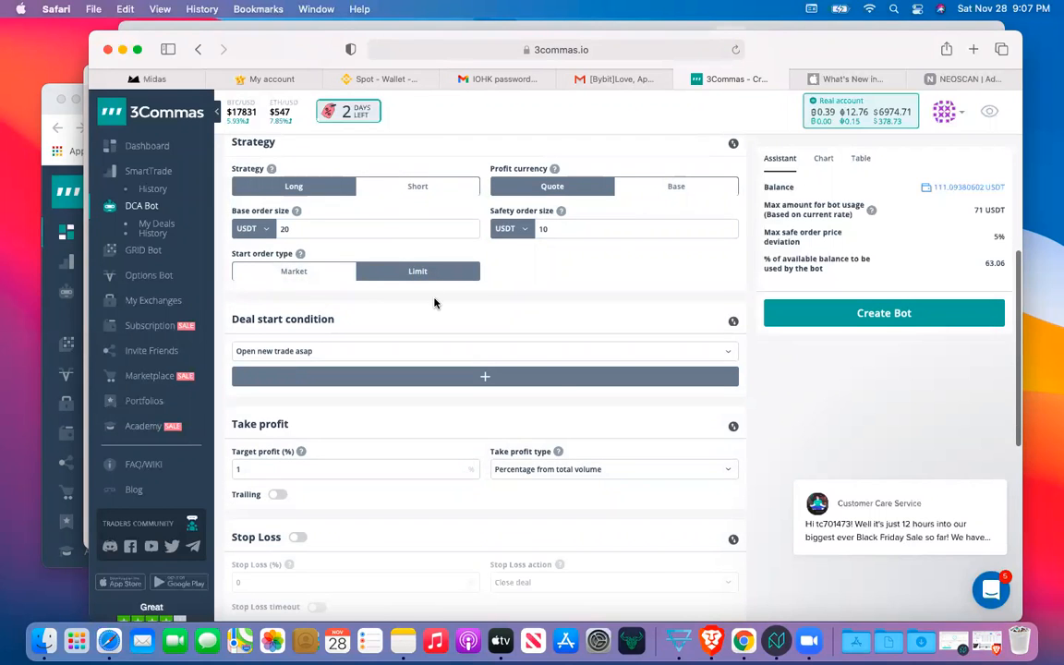
{"action": "scroll", "coordinate": [434, 303], "scroll_direction": "down", "scroll_amount": 2}
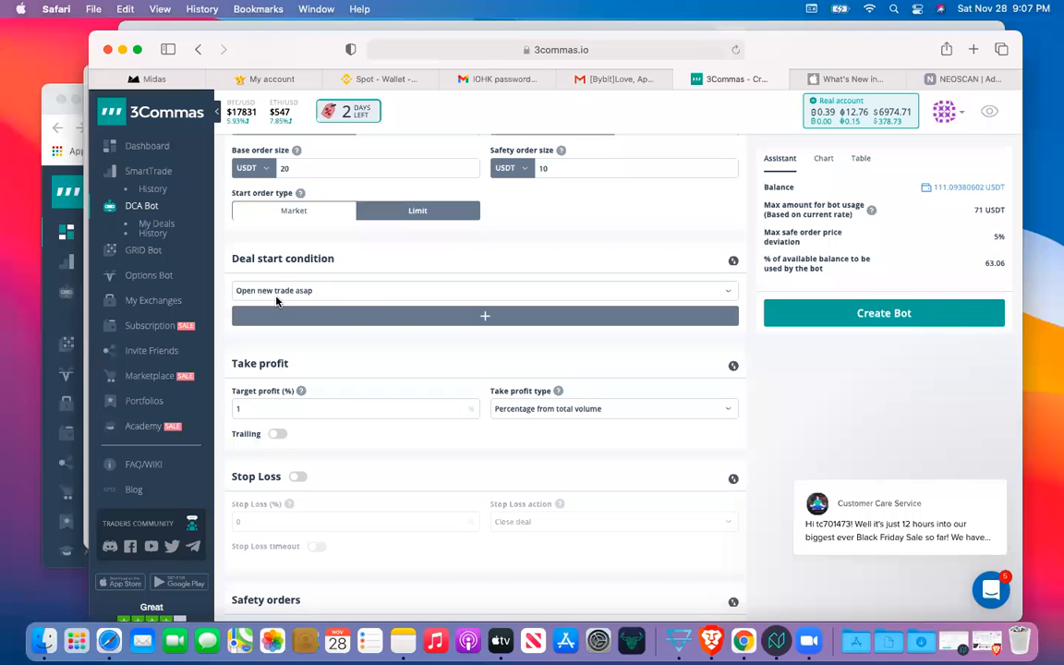
{"action": "left_click", "coordinate": [340, 294]}
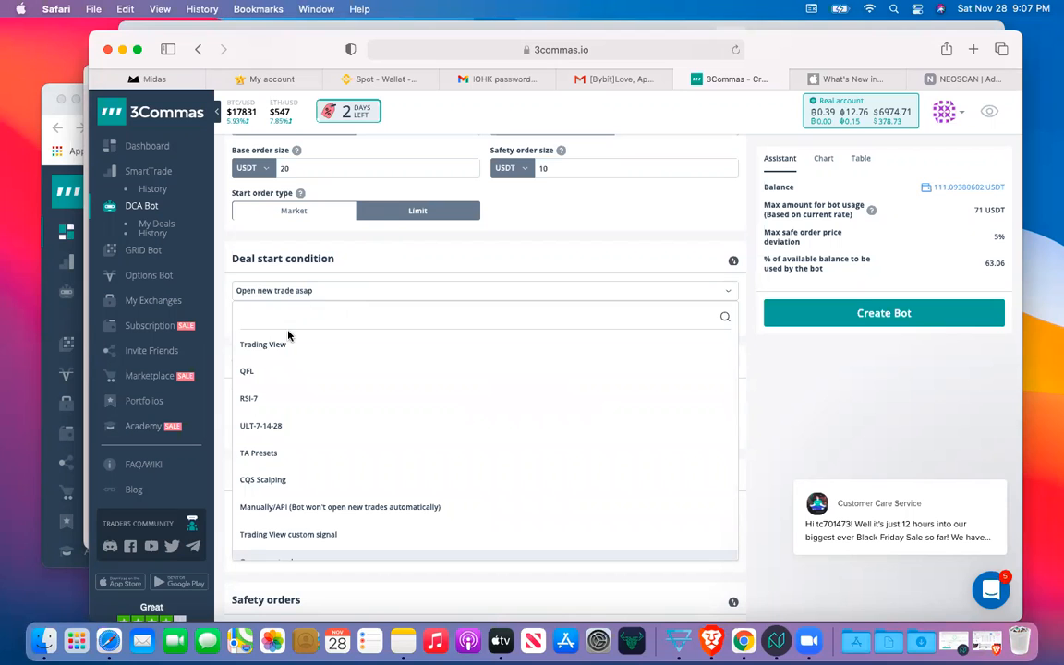
{"action": "scroll", "coordinate": [324, 457], "scroll_direction": "up", "scroll_amount": 5}
{"action": "scroll", "coordinate": [320, 452], "scroll_direction": "down", "scroll_amount": 8}
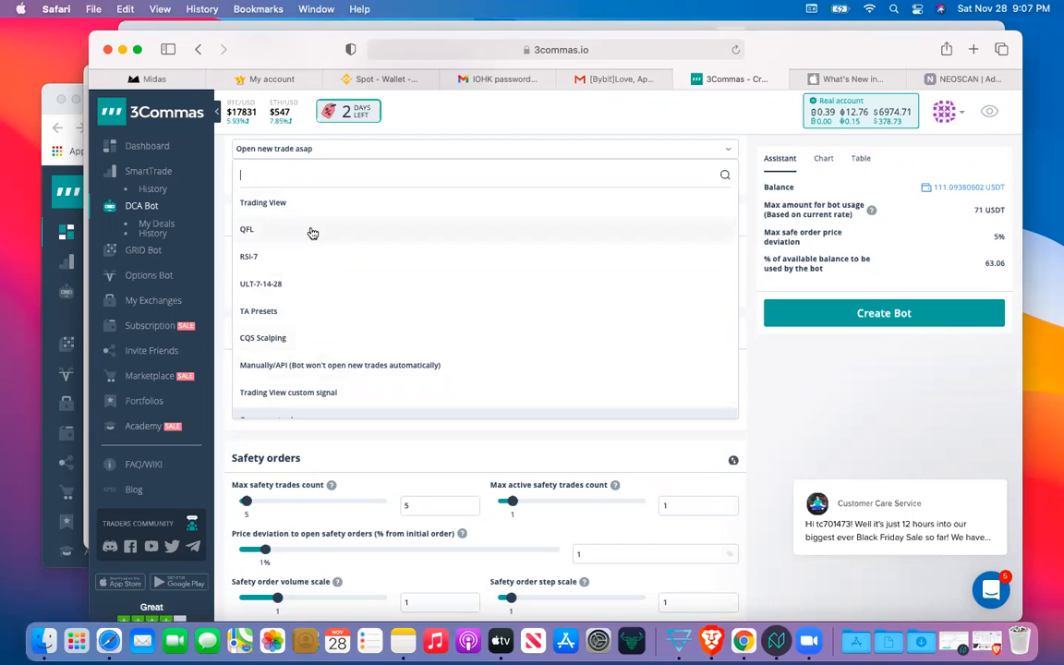
{"action": "left_click", "coordinate": [774, 396]}
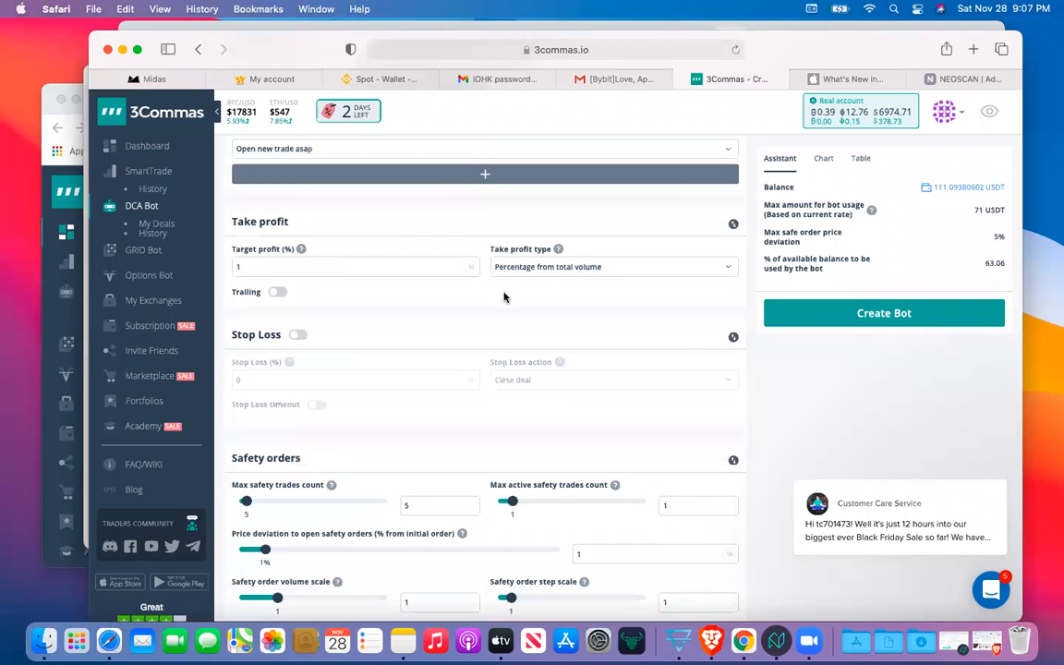
Step: Set the target profit to 2 percent and enable trailing take profit
{"action": "scroll", "coordinate": [505, 297], "scroll_direction": "down", "scroll_amount": 1}
{"action": "scroll", "coordinate": [505, 297], "scroll_direction": "up", "scroll_amount": 2}
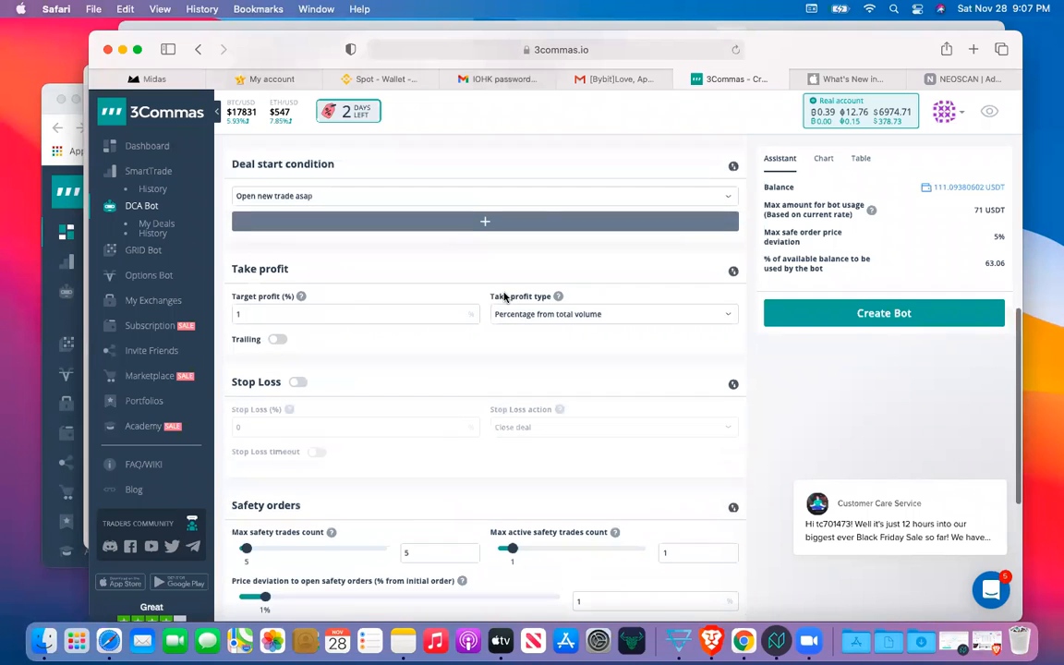
{"action": "left_click", "coordinate": [335, 317]}
{"action": "key", "text": "BackSpace"}
{"action": "type", "text": "2"}
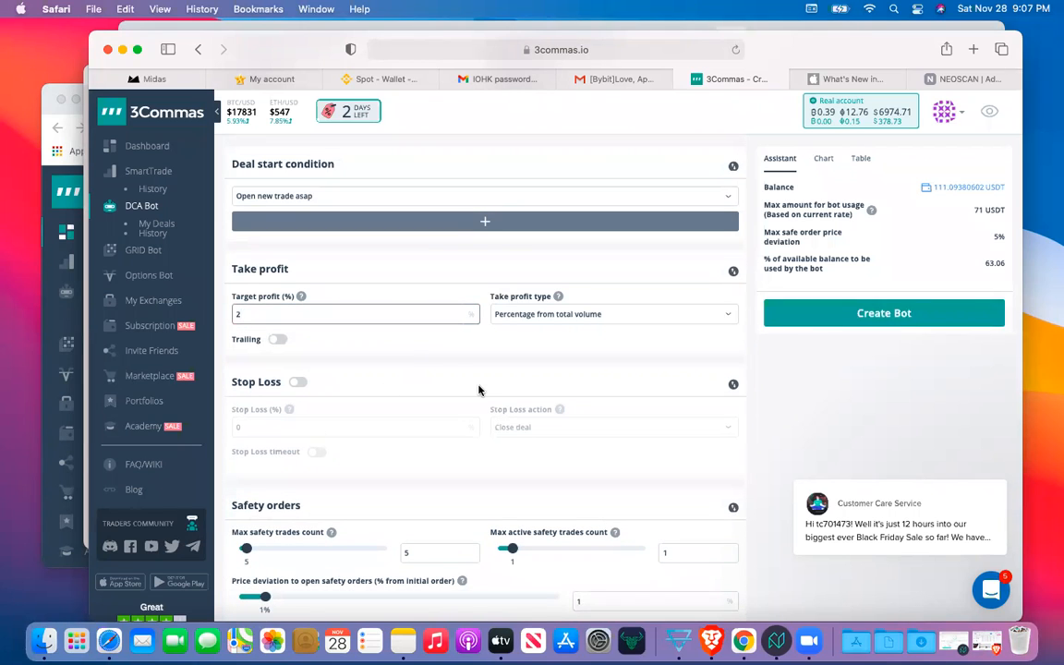
{"action": "left_click", "coordinate": [276, 341]}
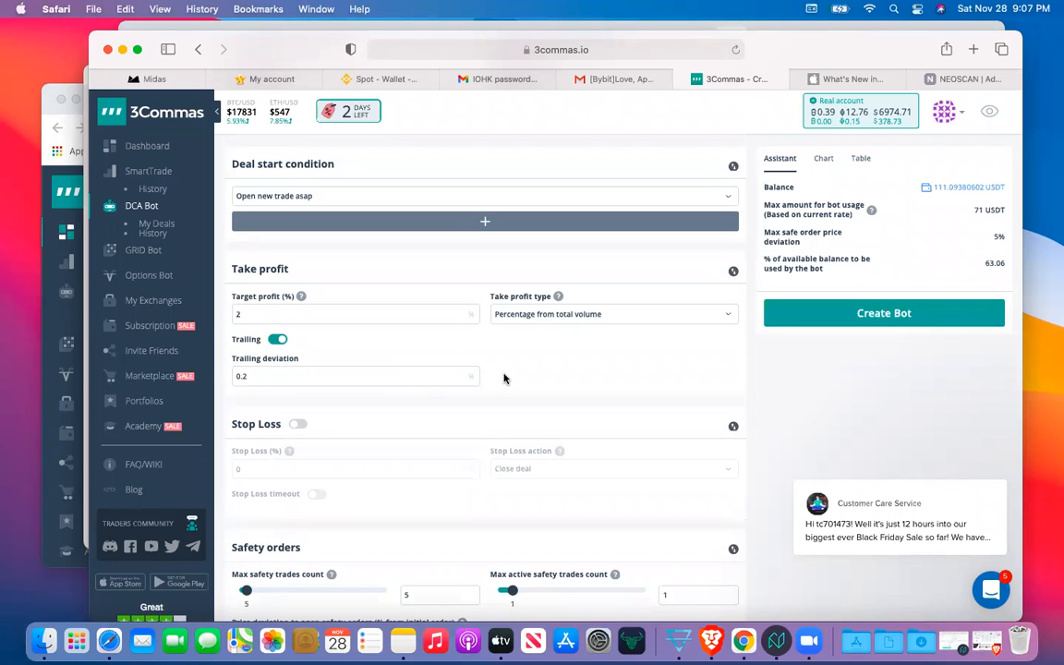
Step: Set the max active safety trades count to 2 in the bot's safety orders
{"action": "scroll", "coordinate": [504, 378], "scroll_direction": "down", "scroll_amount": 2}
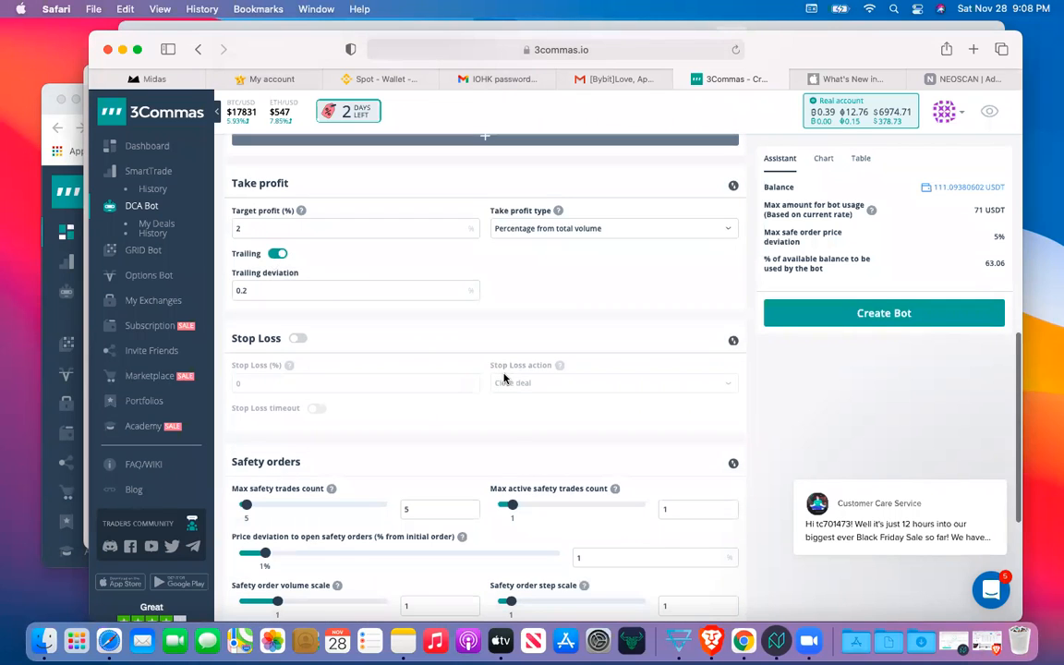
{"action": "scroll", "coordinate": [503, 378], "scroll_direction": "down", "scroll_amount": 3}
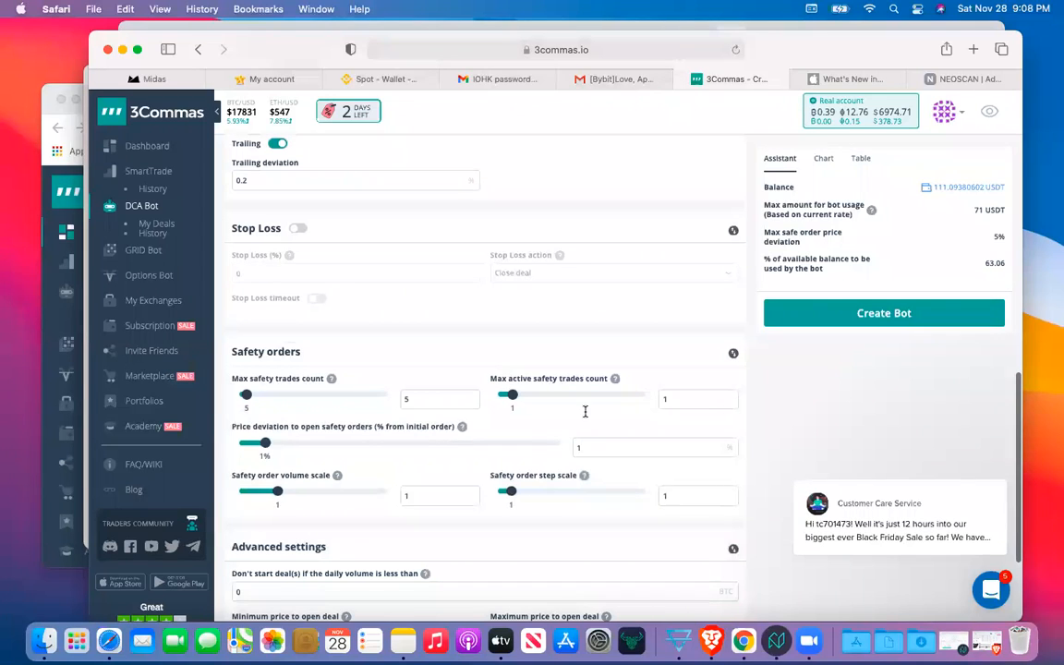
{"action": "left_click", "coordinate": [684, 402]}
{"action": "key", "text": "BackSpace"}
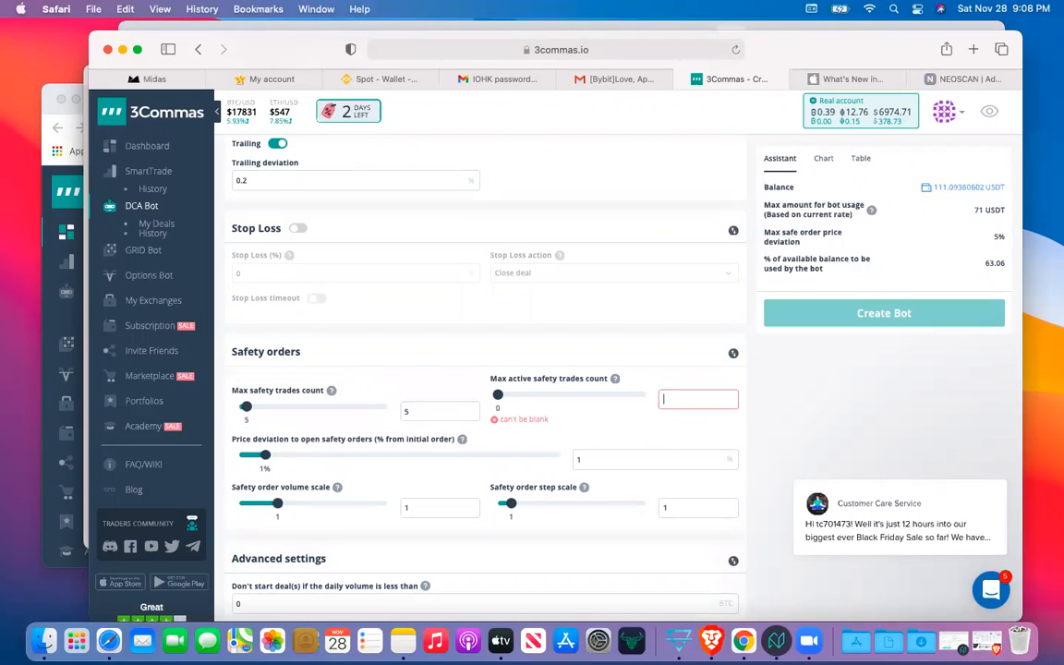
{"action": "type", "text": "2"}
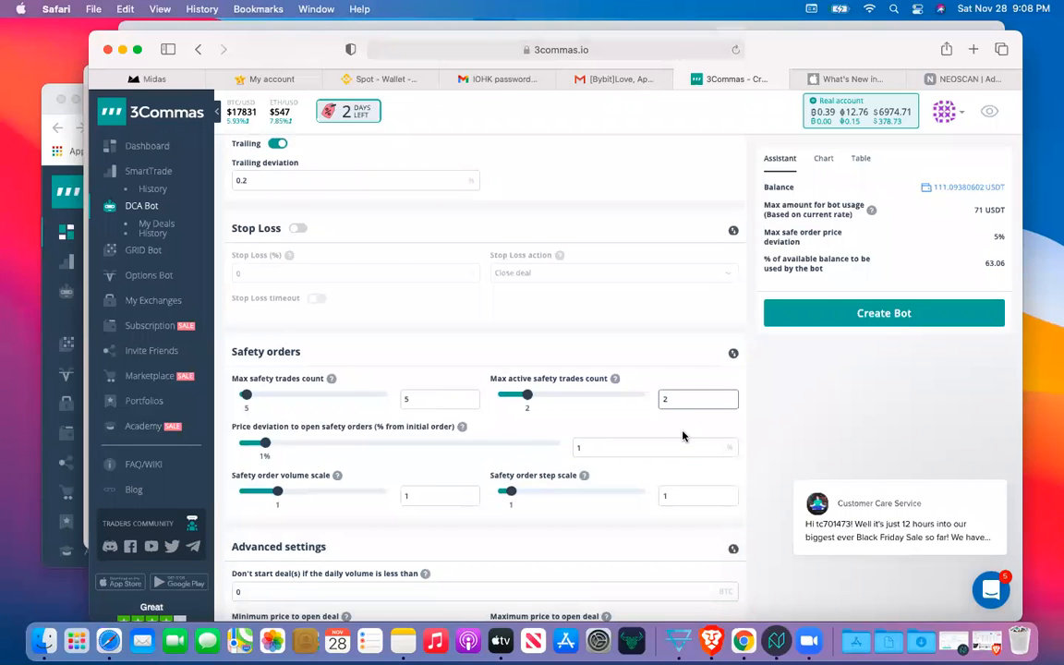
Step: Create the XLM/USDT DCA bot without changing its advanced settings and start it
{"action": "scroll", "coordinate": [778, 430], "scroll_direction": "down", "scroll_amount": 3}
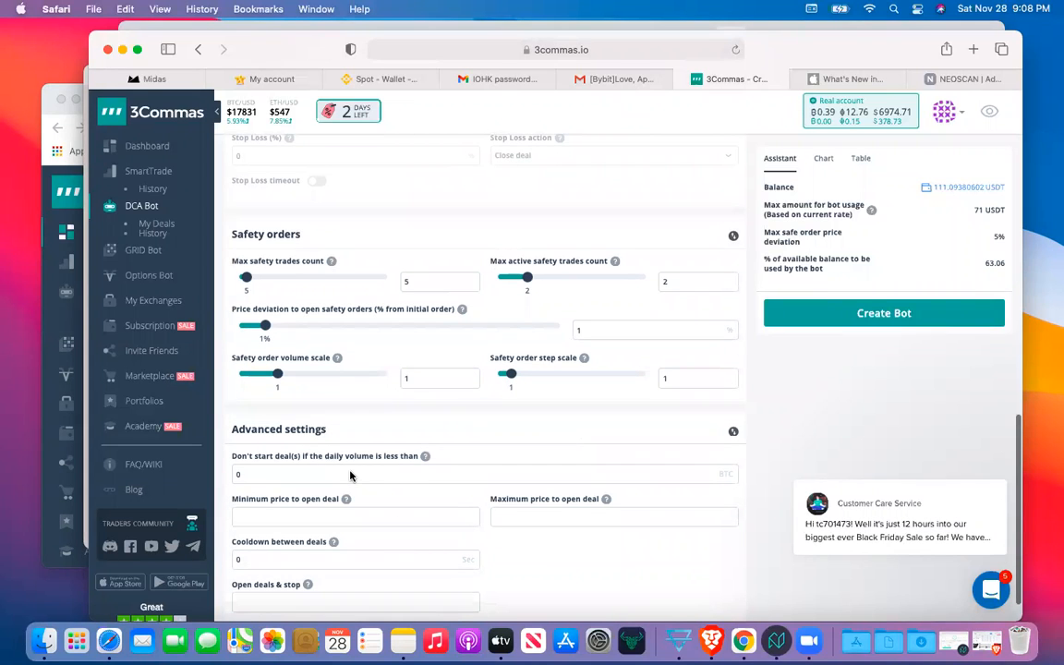
{"action": "scroll", "coordinate": [734, 430], "scroll_direction": "down", "scroll_amount": 1}
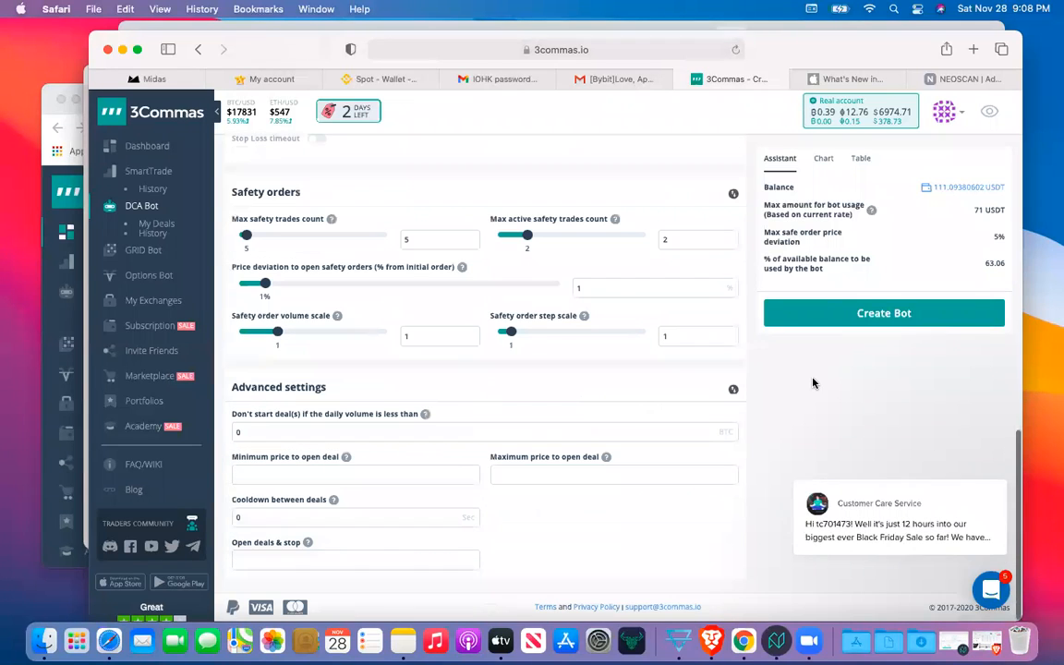
{"action": "left_click", "coordinate": [870, 314]}
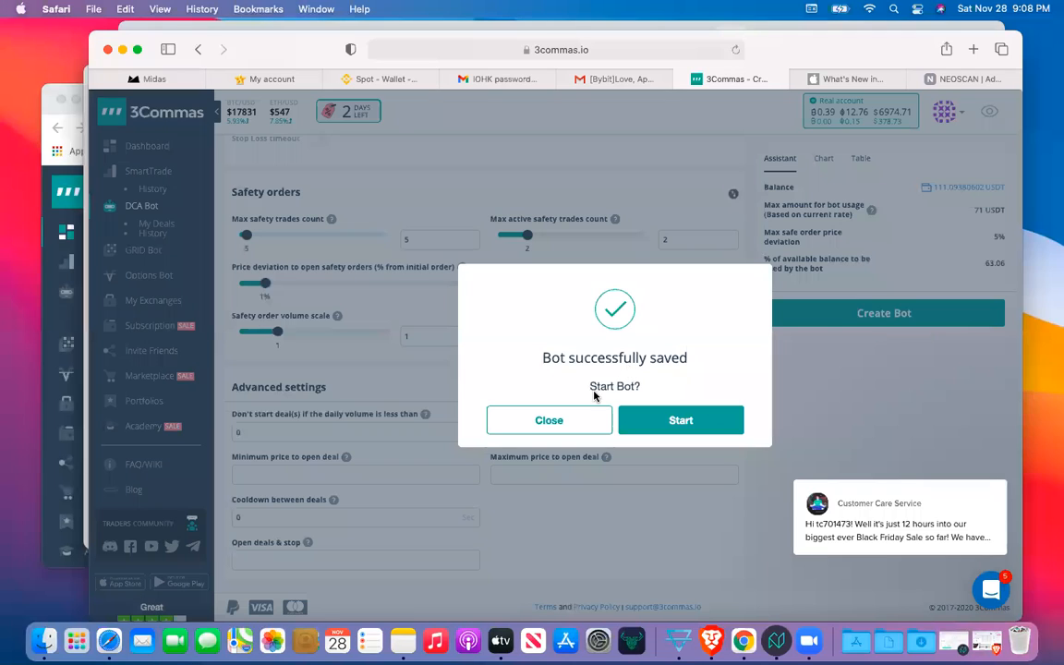
{"action": "left_click", "coordinate": [667, 424]}
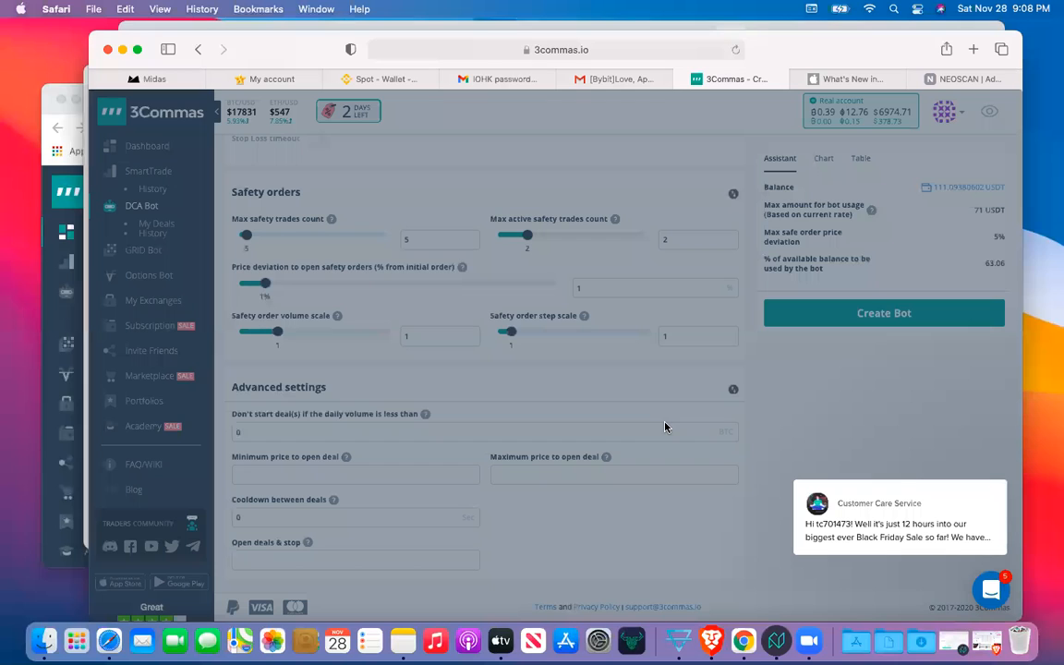
{"action": "left_click", "coordinate": [600, 407]}
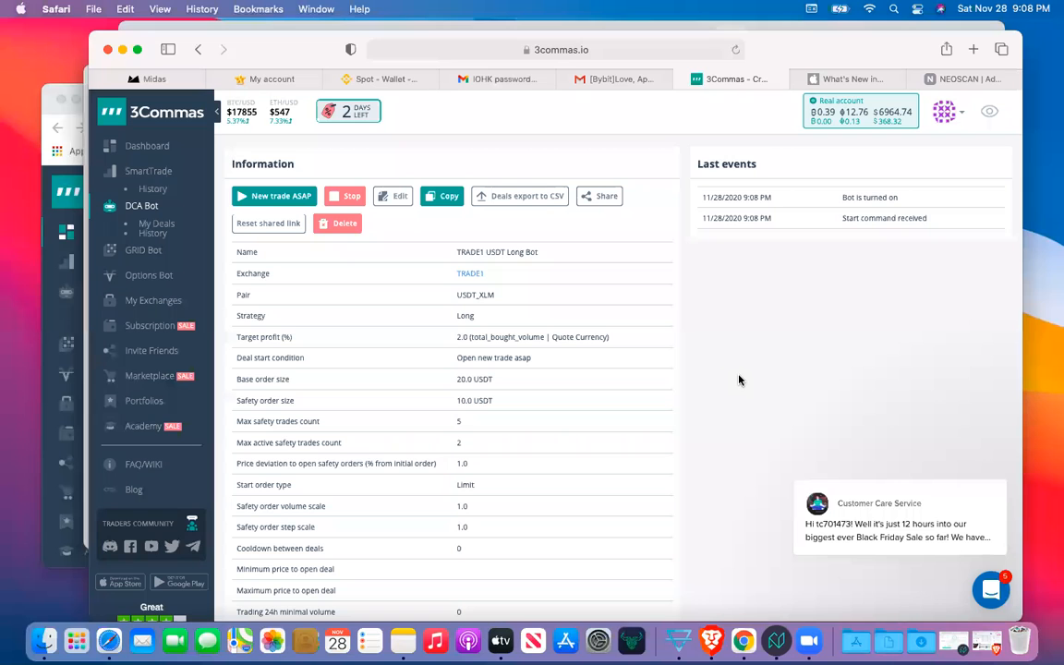
{"action": "scroll", "coordinate": [739, 380], "scroll_direction": "down", "scroll_amount": 5}
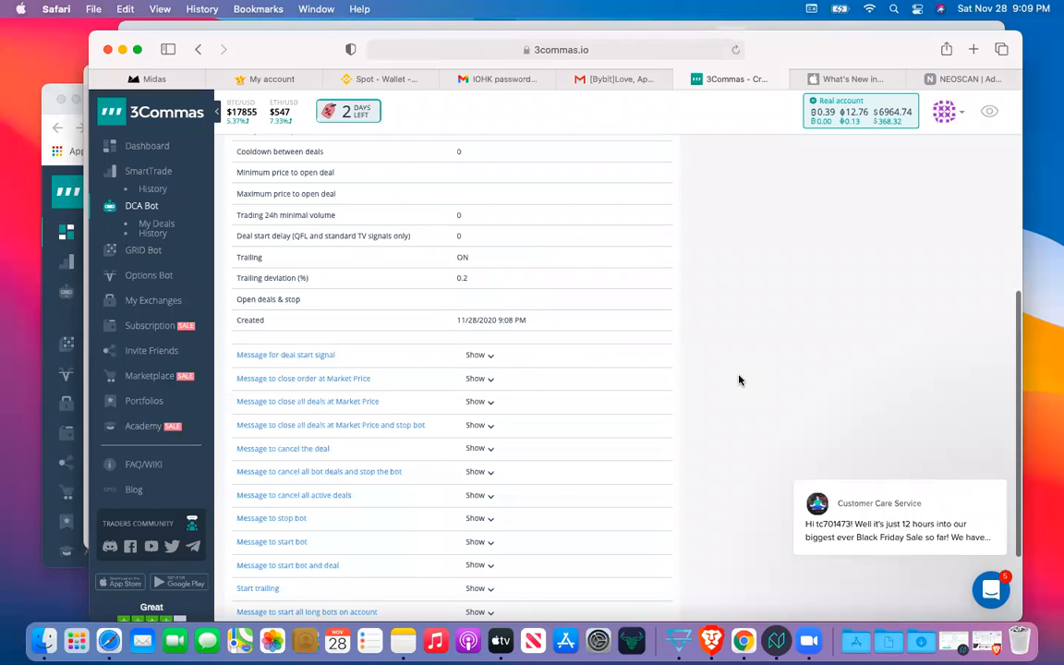
{"action": "scroll", "coordinate": [739, 380], "scroll_direction": "up", "scroll_amount": 5}
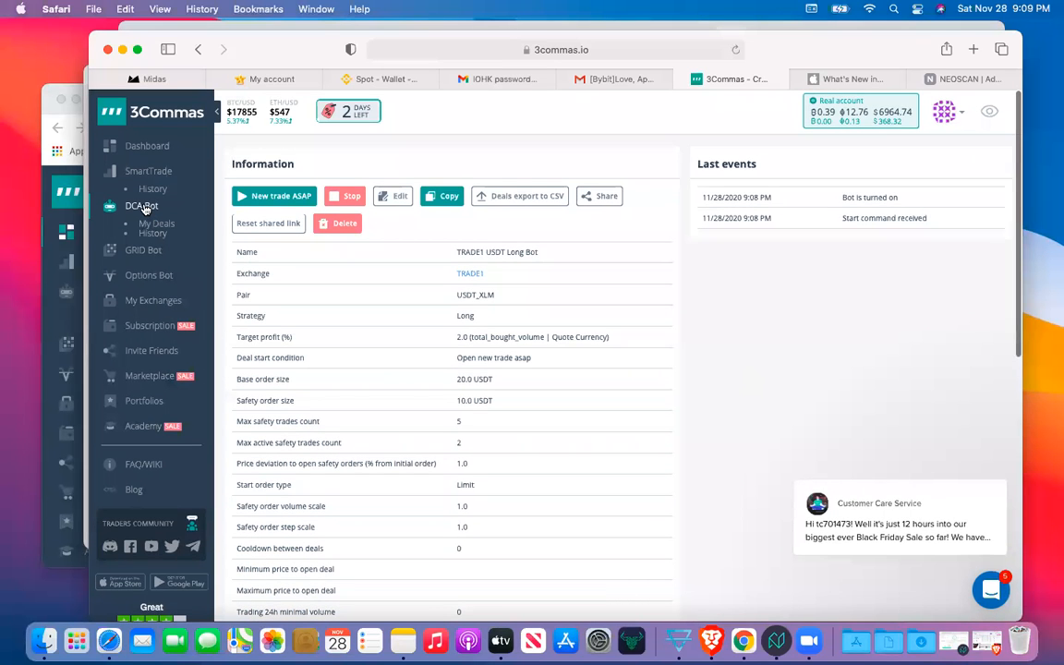
Step: Go to the DCA bot list and look through the enabled bots and their trading pairs
{"action": "left_click", "coordinate": [143, 209]}
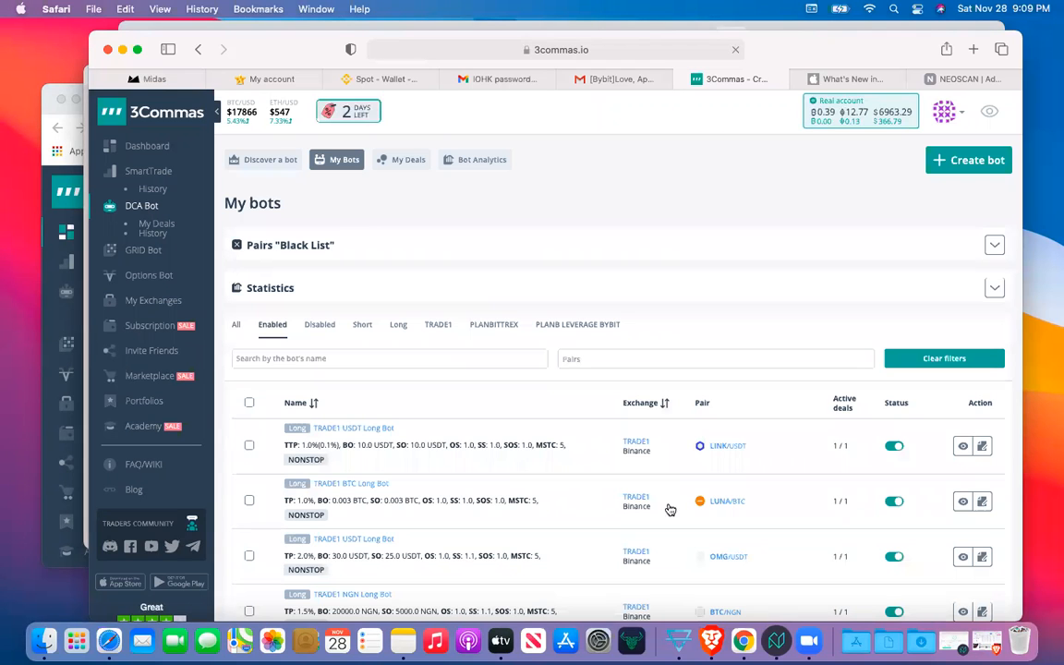
{"action": "scroll", "coordinate": [707, 507], "scroll_direction": "down", "scroll_amount": 5}
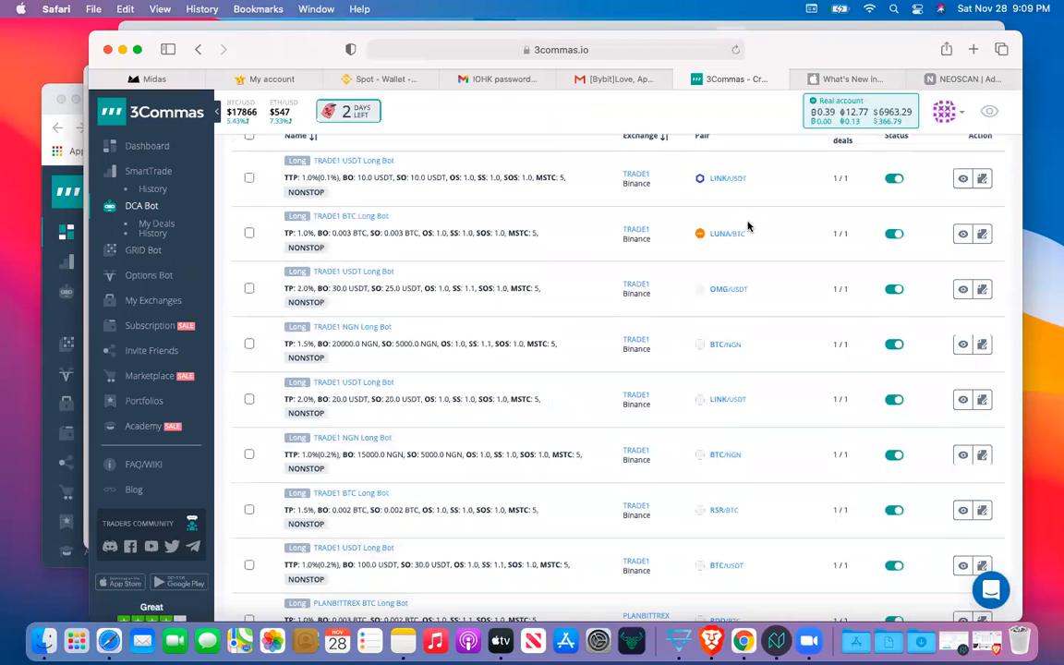
{"action": "scroll", "coordinate": [670, 352], "scroll_direction": "down", "scroll_amount": 6}
{"action": "scroll", "coordinate": [670, 352], "scroll_direction": "down", "scroll_amount": 10}
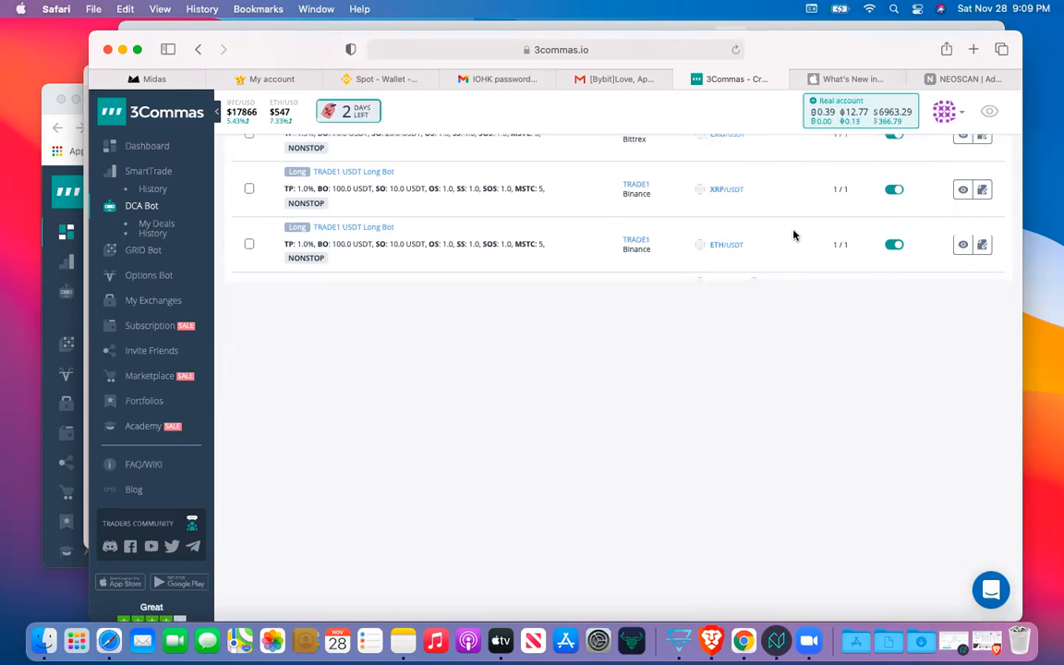
{"action": "scroll", "coordinate": [791, 235], "scroll_direction": "up", "scroll_amount": 2}
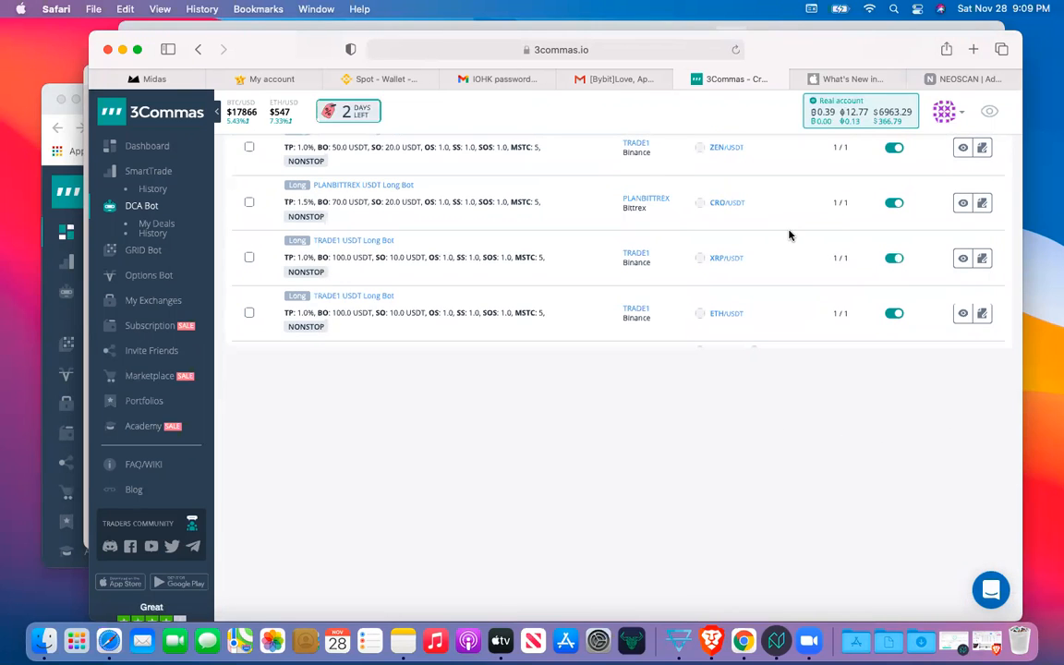
{"action": "scroll", "coordinate": [765, 434], "scroll_direction": "down", "scroll_amount": 2}
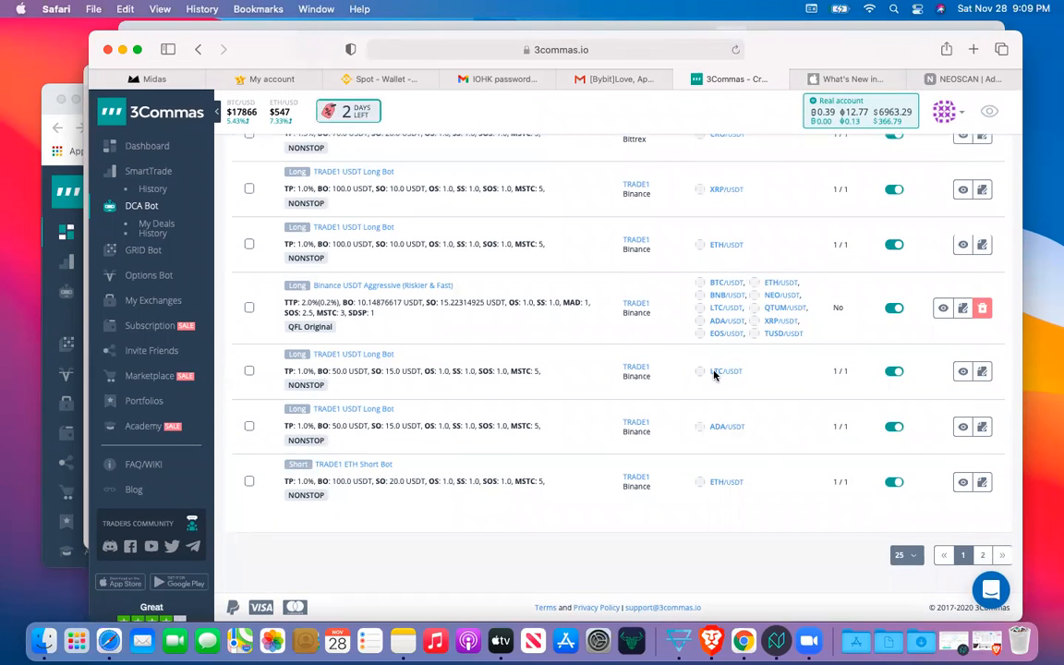
Step: View the ADA/USDT long bot's details and examine its profit charts, deal statistics and last events
{"action": "left_click", "coordinate": [963, 428]}
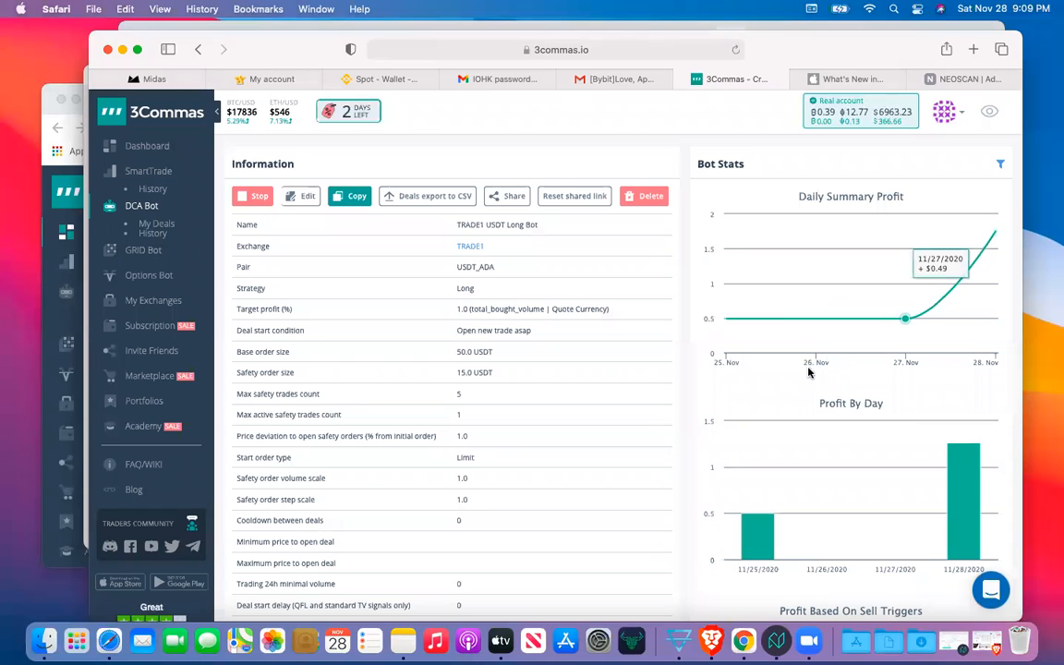
{"action": "scroll", "coordinate": [841, 434], "scroll_direction": "down", "scroll_amount": 5}
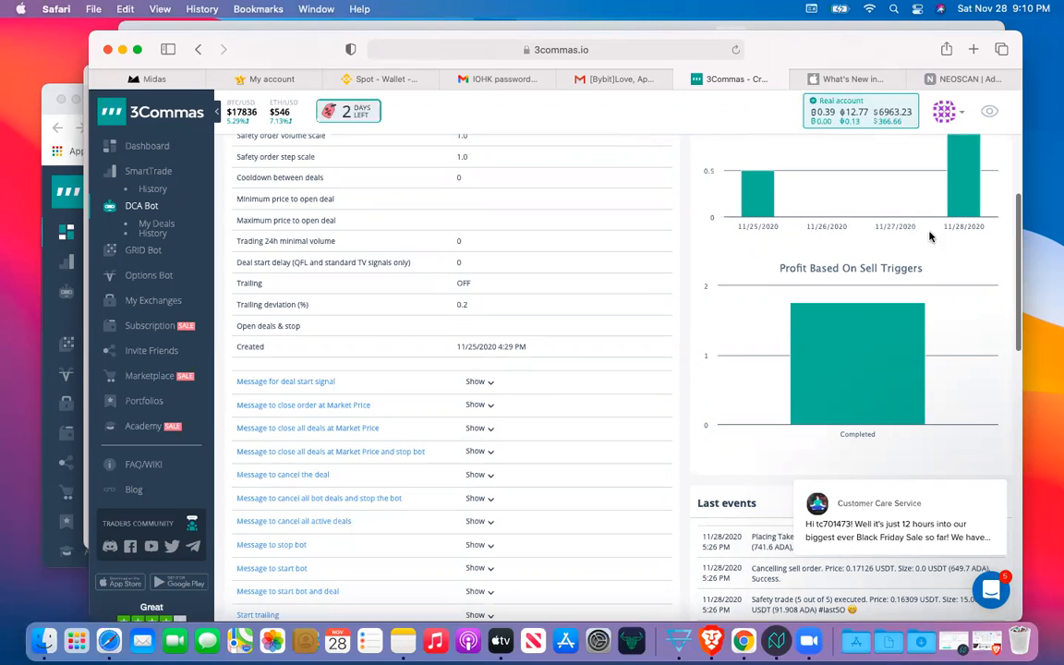
{"action": "scroll", "coordinate": [960, 185], "scroll_direction": "up", "scroll_amount": 2}
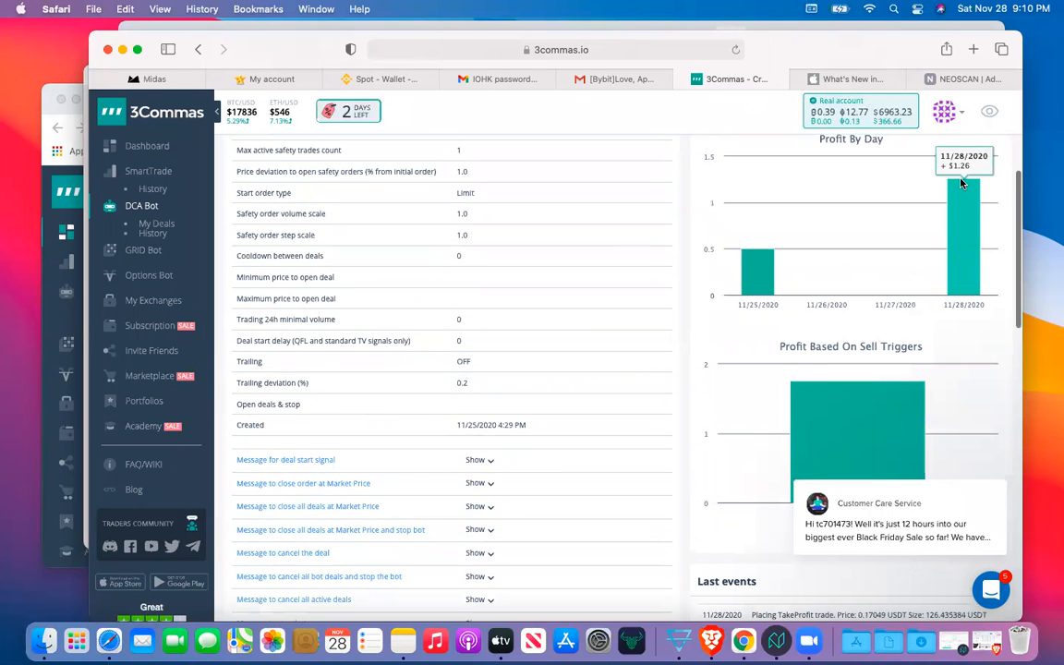
{"action": "scroll", "coordinate": [955, 245], "scroll_direction": "down", "scroll_amount": 6}
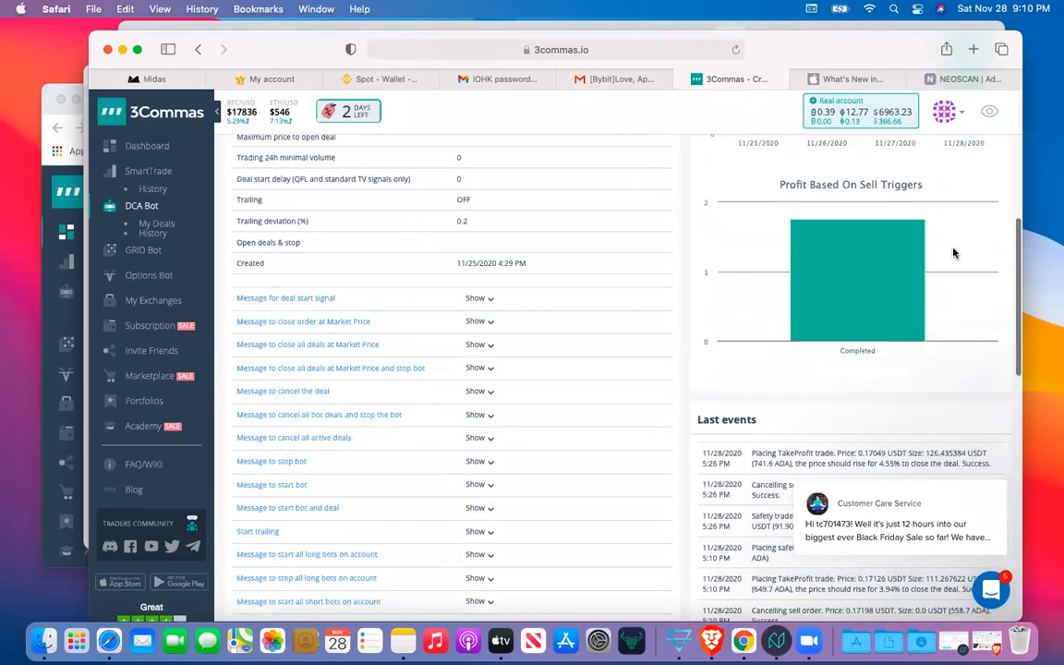
{"action": "scroll", "coordinate": [954, 251], "scroll_direction": "down", "scroll_amount": 2}
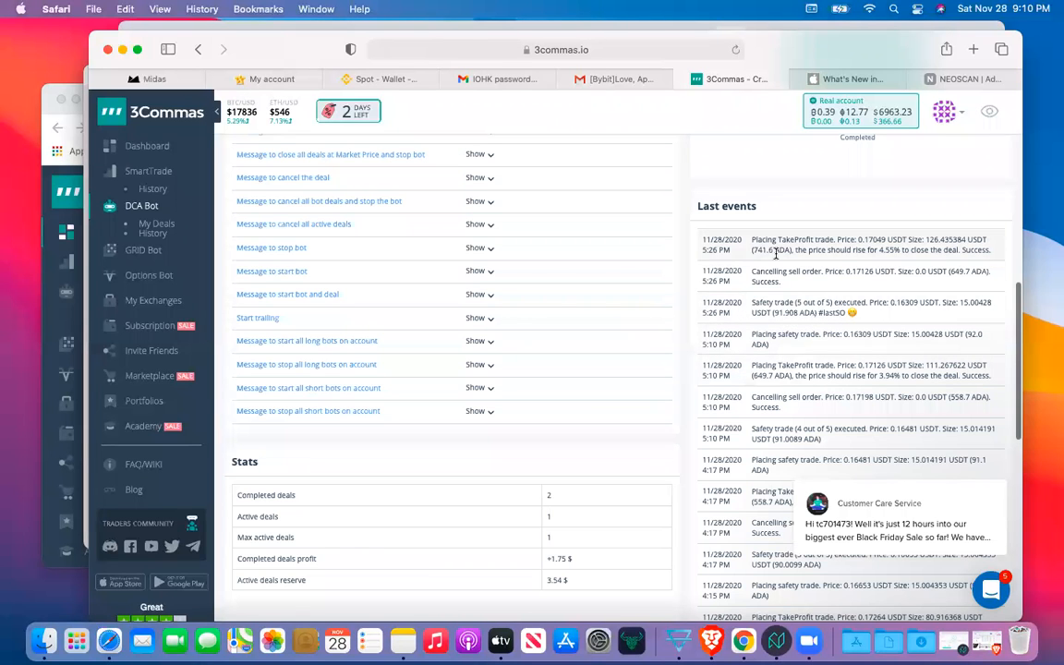
{"action": "scroll", "coordinate": [793, 390], "scroll_direction": "down", "scroll_amount": 5}
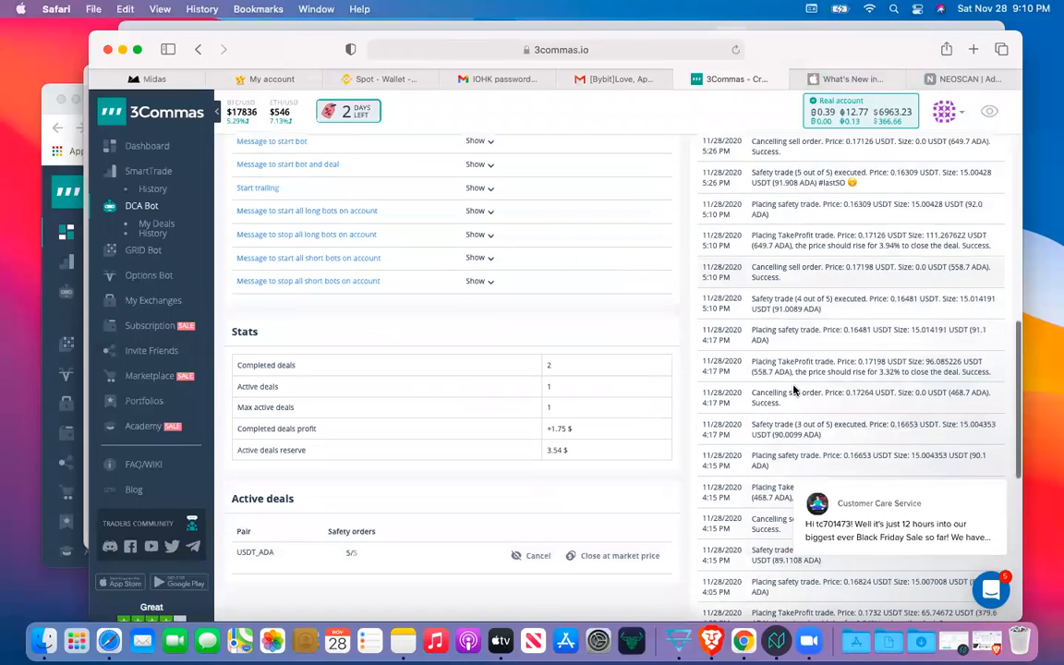
{"action": "scroll", "coordinate": [792, 390], "scroll_direction": "down", "scroll_amount": 10}
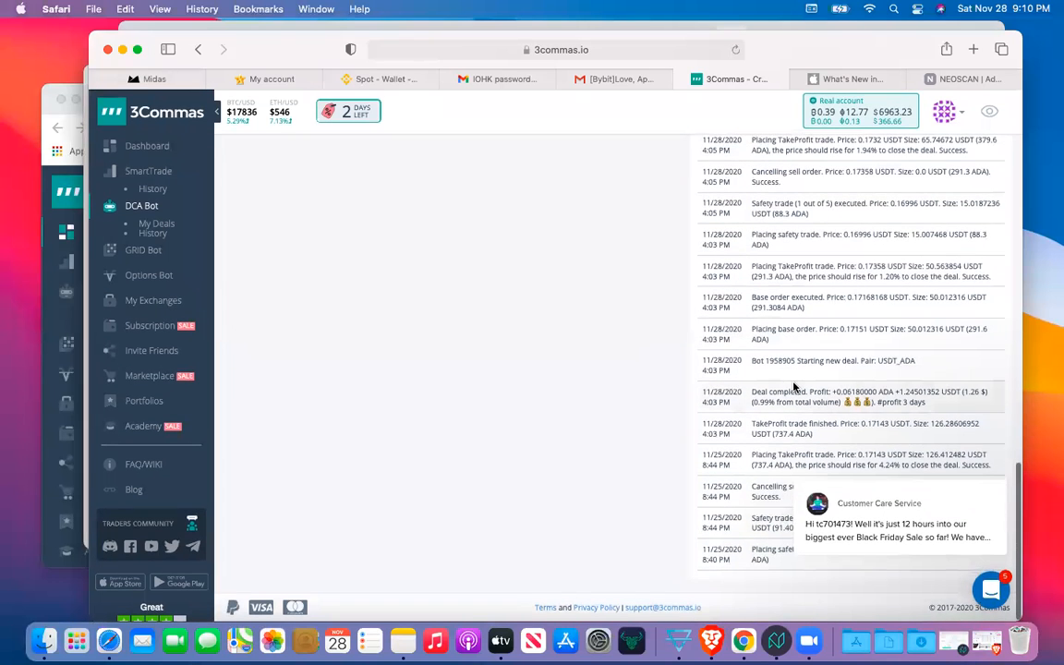
{"action": "scroll", "coordinate": [792, 381], "scroll_direction": "up", "scroll_amount": 15}
{"action": "scroll", "coordinate": [797, 401], "scroll_direction": "up", "scroll_amount": 1}
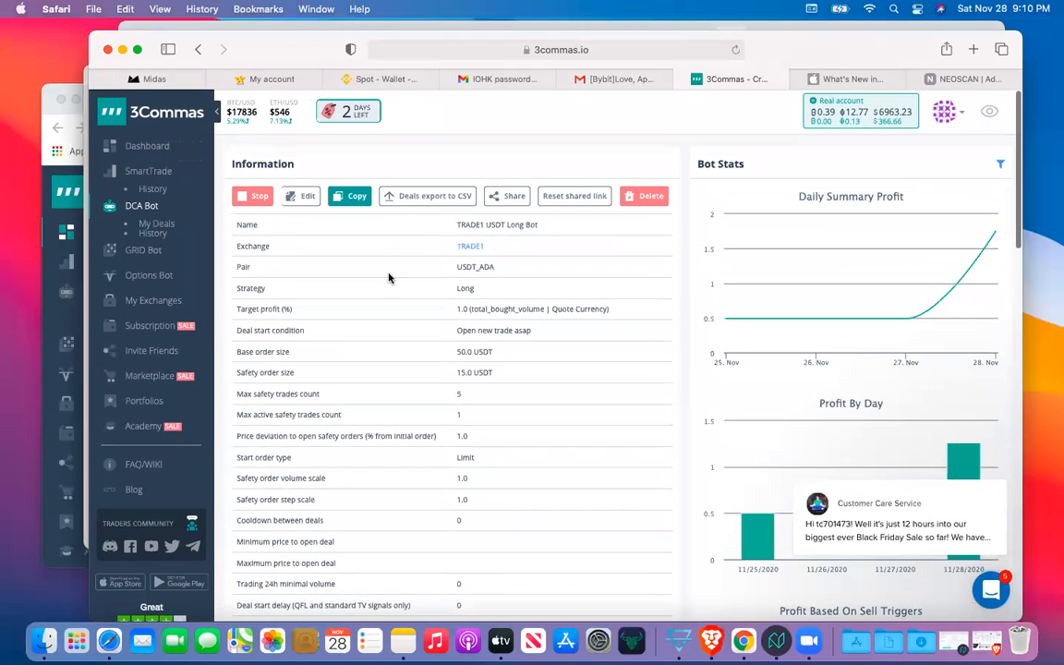
Step: Open the ADA/USDT long bot for editing
{"action": "left_click", "coordinate": [305, 199]}
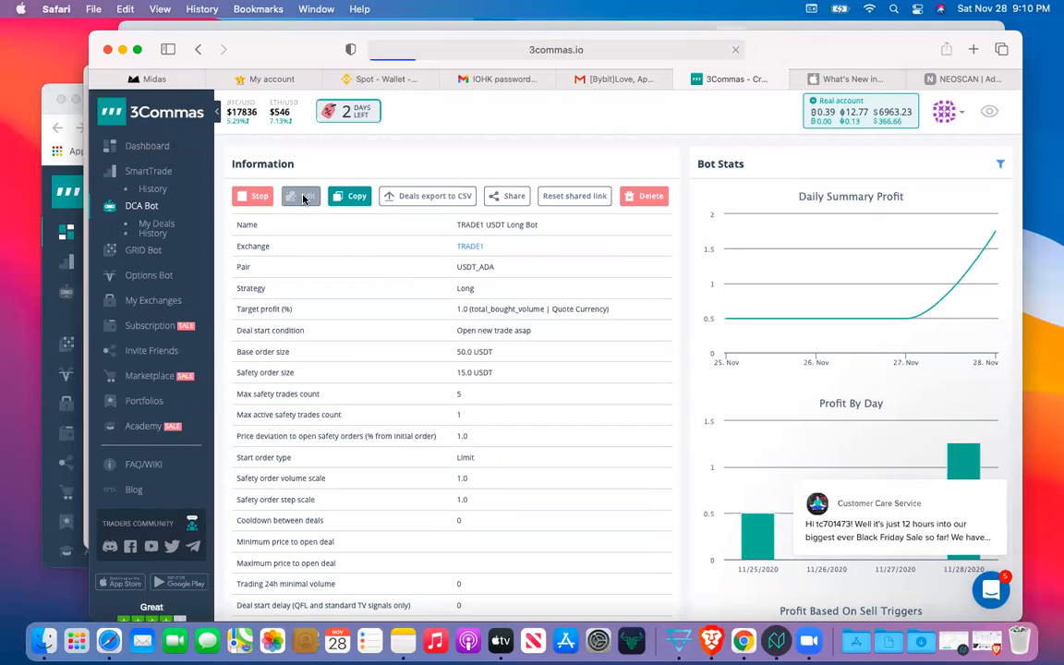